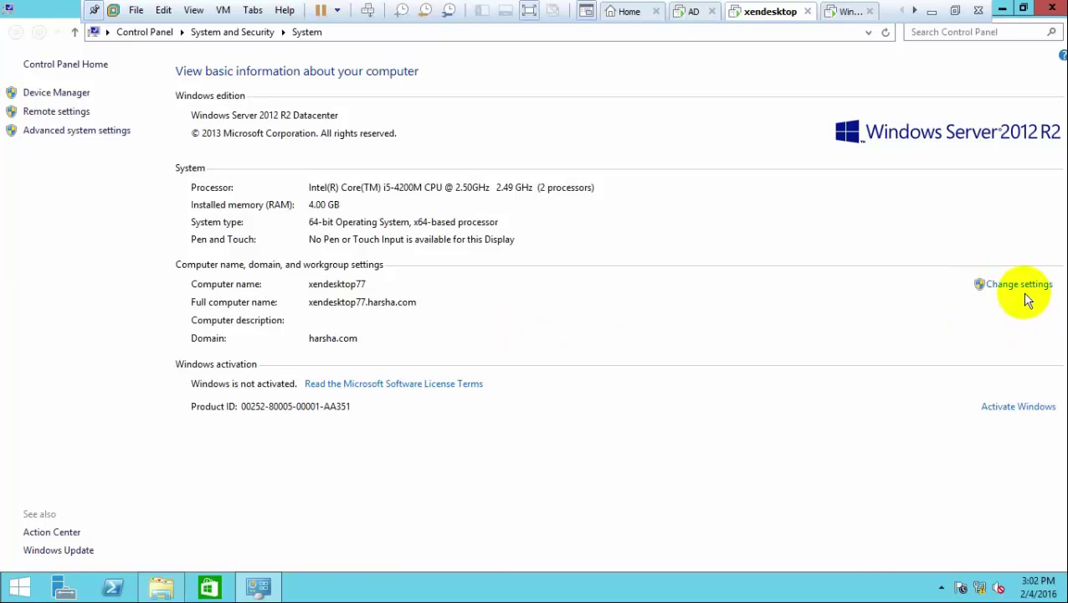
Confirm the computer is a member of the harsha.com domain, discard any changes, and close This PC
left_click(1013, 287)
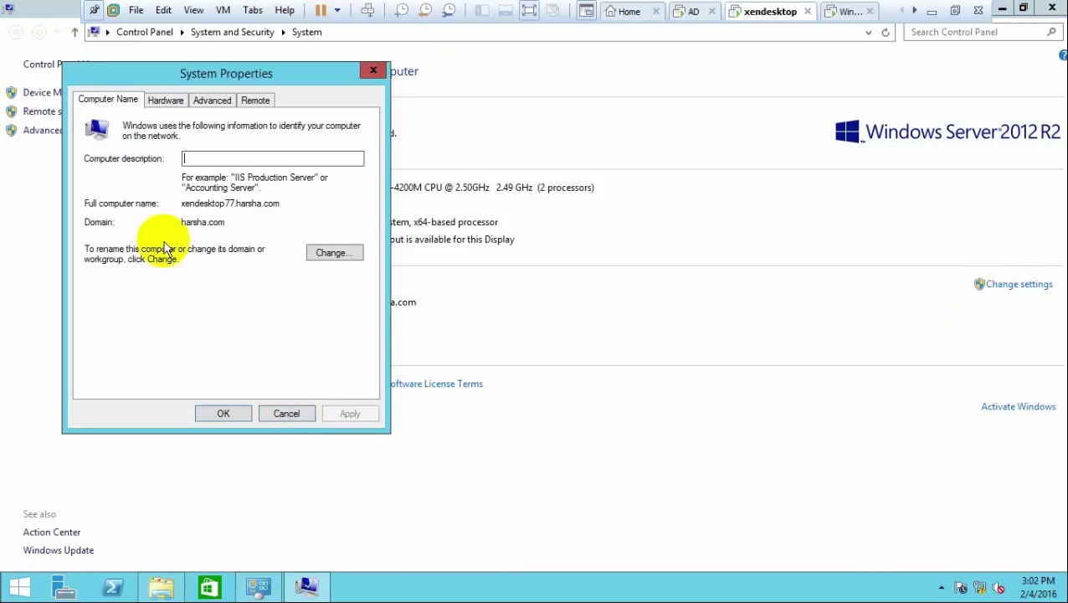
left_click(331, 257)
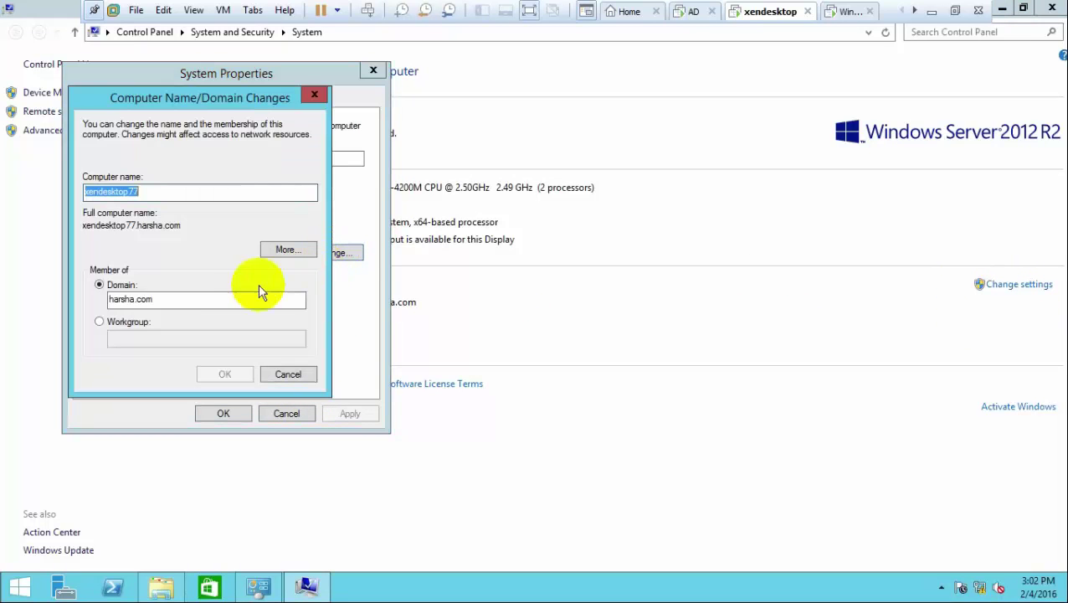
left_click(116, 326)
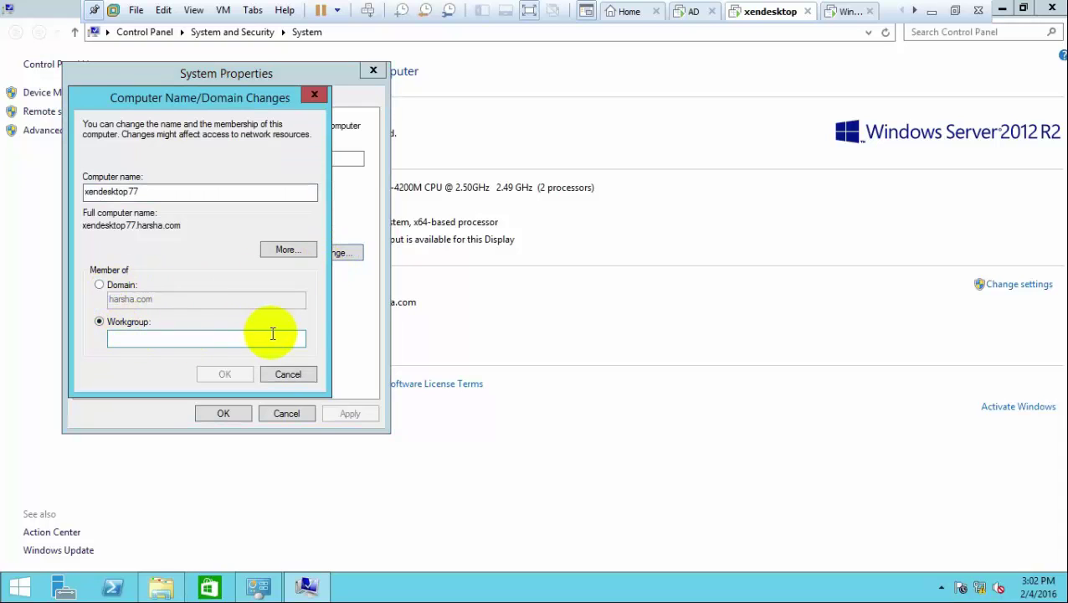
left_click(126, 286)
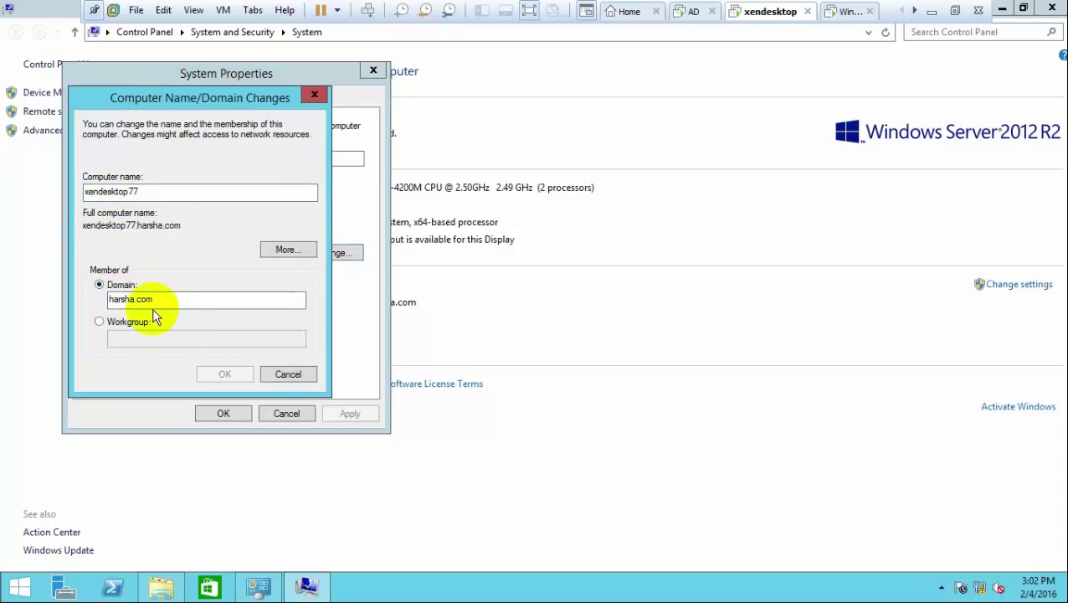
left_click_drag(179, 300, 48, 299)
left_click(289, 374)
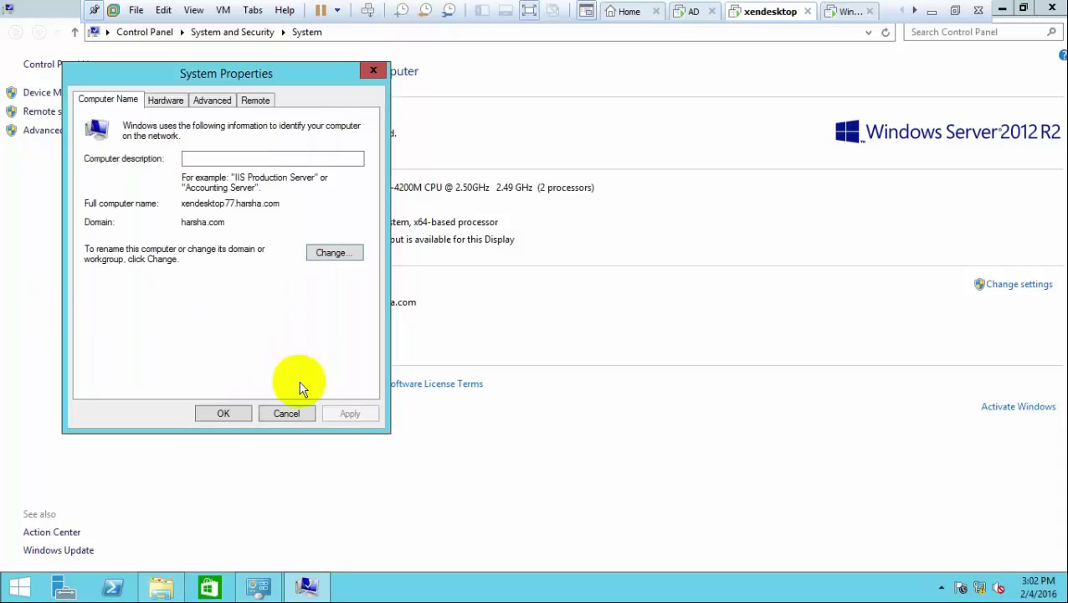
left_click(286, 413)
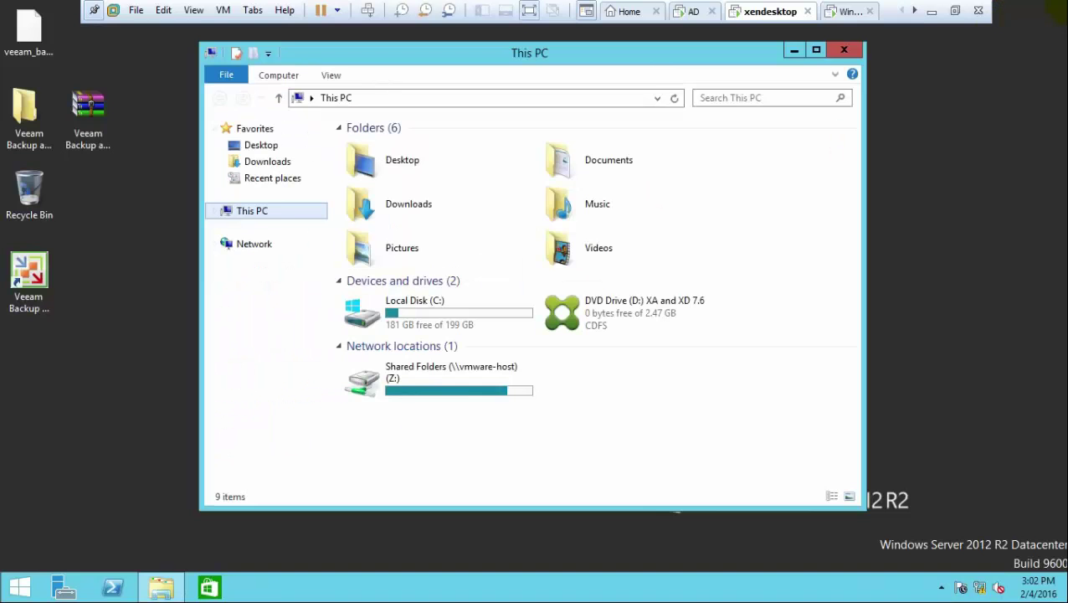
left_click(715, 286)
left_click(844, 50)
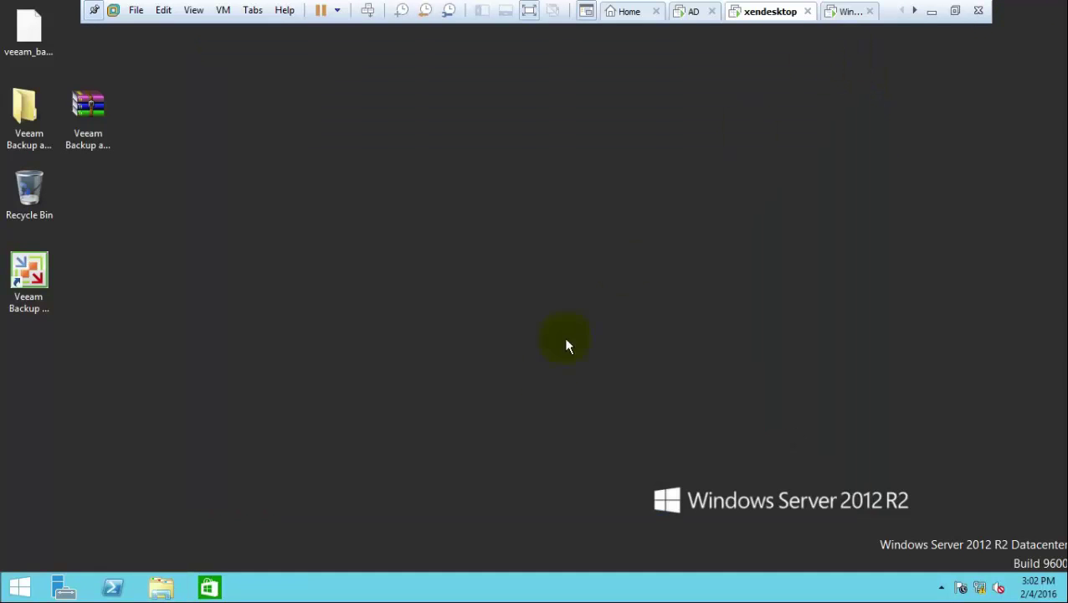
Open firewall.cpl and verify the firewall is off for domain, private and public networks
key("super+r")
type("fire")
key("Down")
key("Return")
left_click(37, 147)
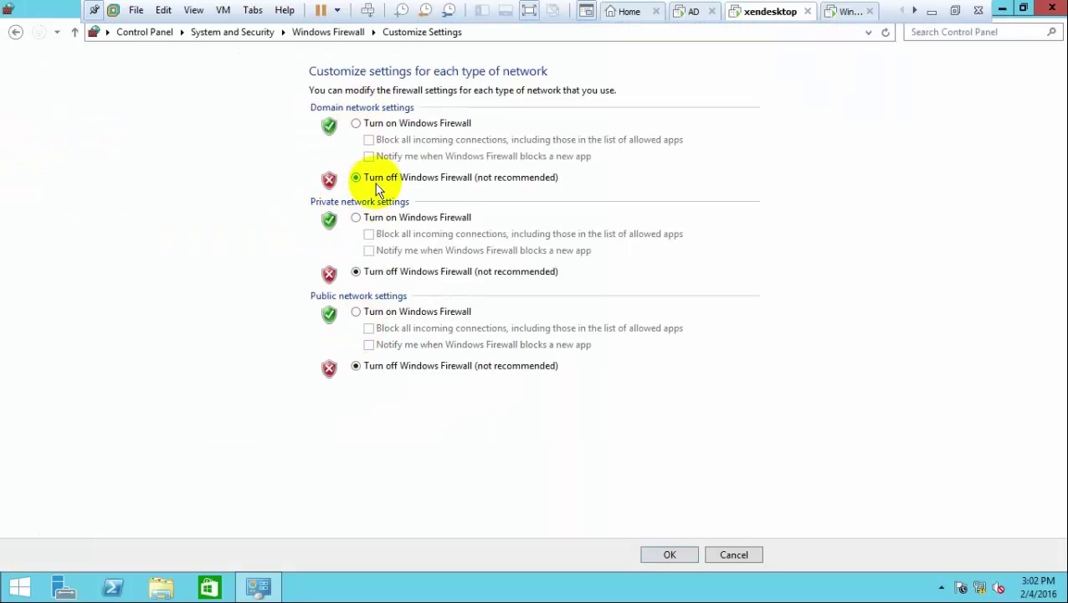
left_click(733, 554)
Close Control Panel, open a Command Prompt and ping 10.0.0.1
key("alt+F4")
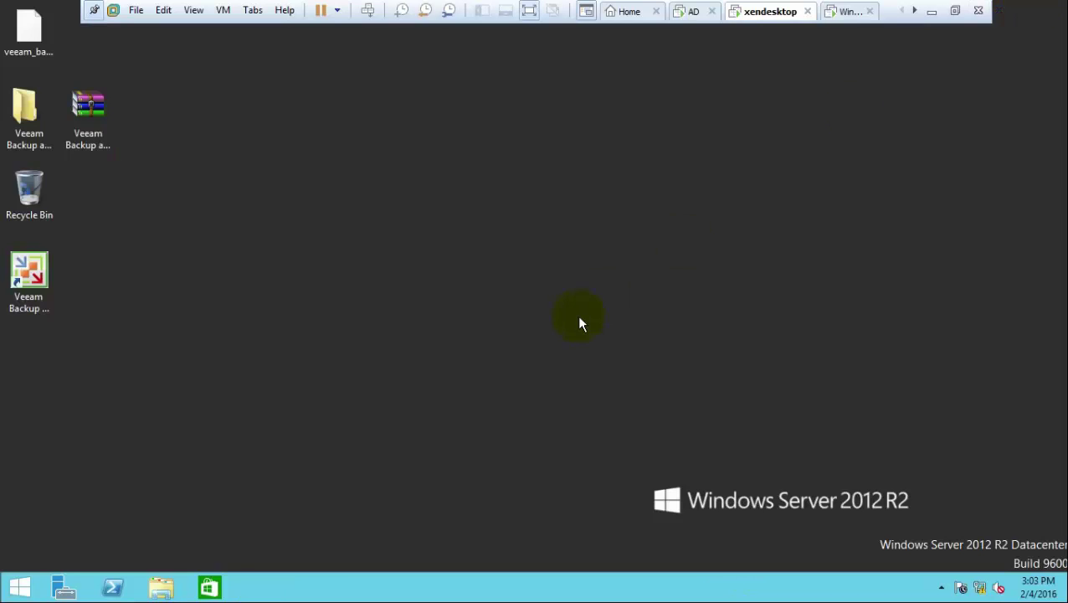
key("super+r")
type("cmd")
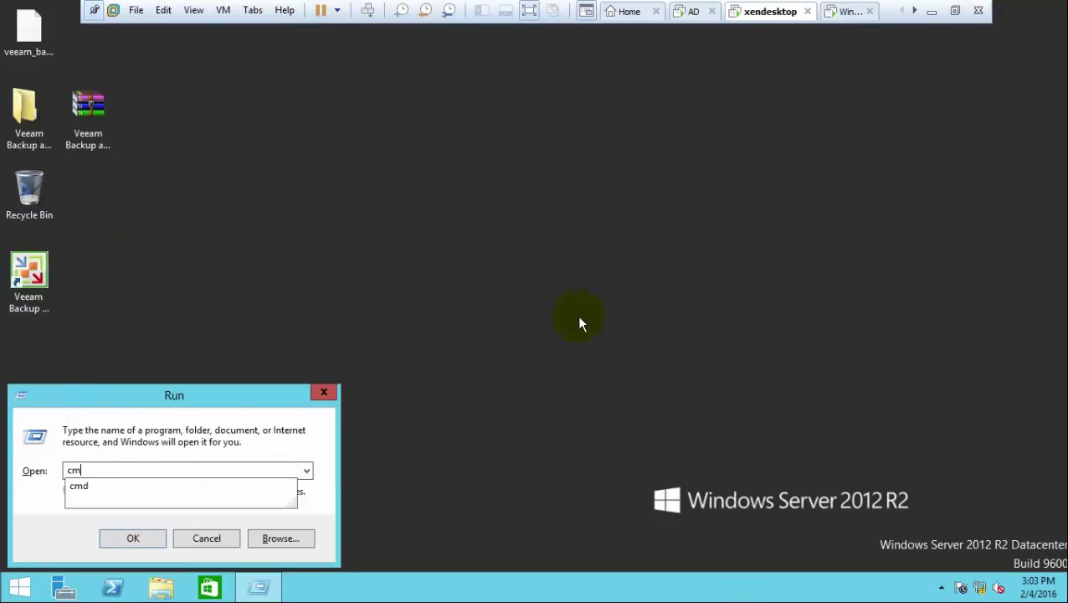
key("Return")
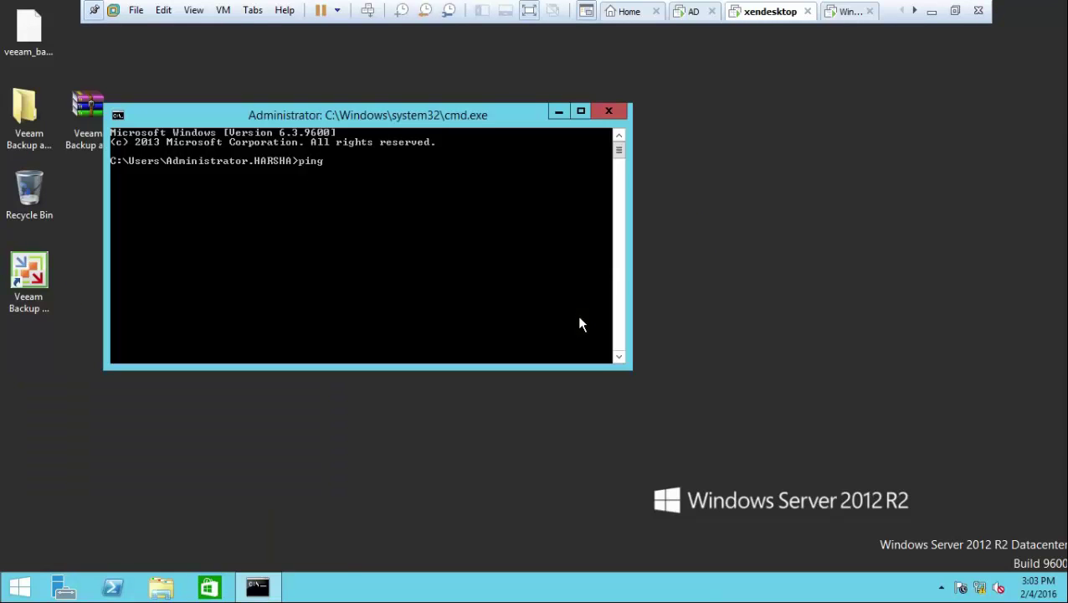
type("ping 10.0.0.1")
key("Return")
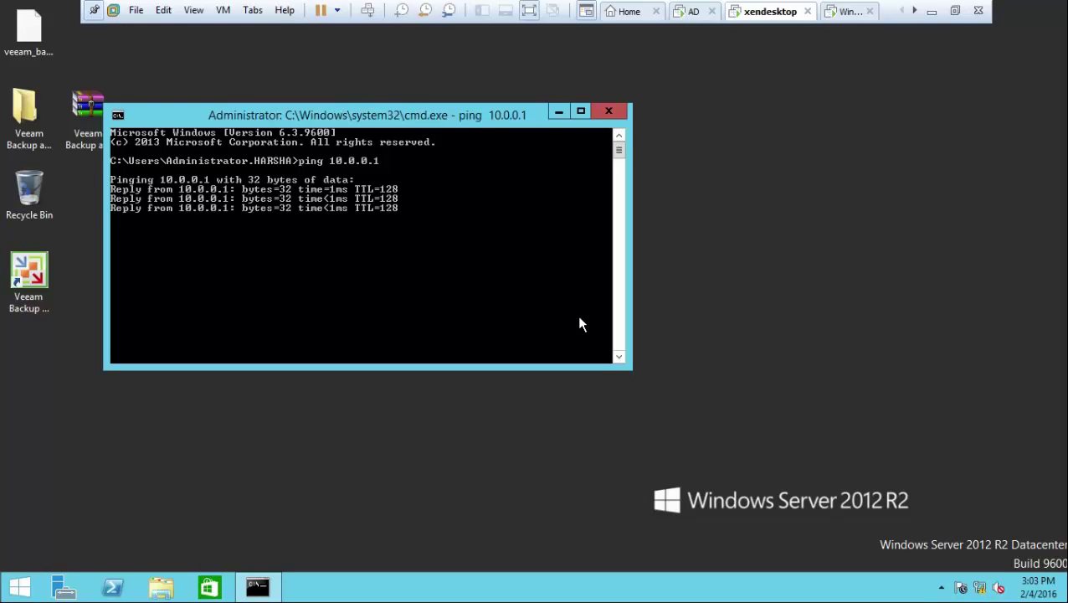
Stop the ping and confirm the host name is xendesktop77
key("ctrl+z")
key("BackSpace")
type("hostname")
key("Return")
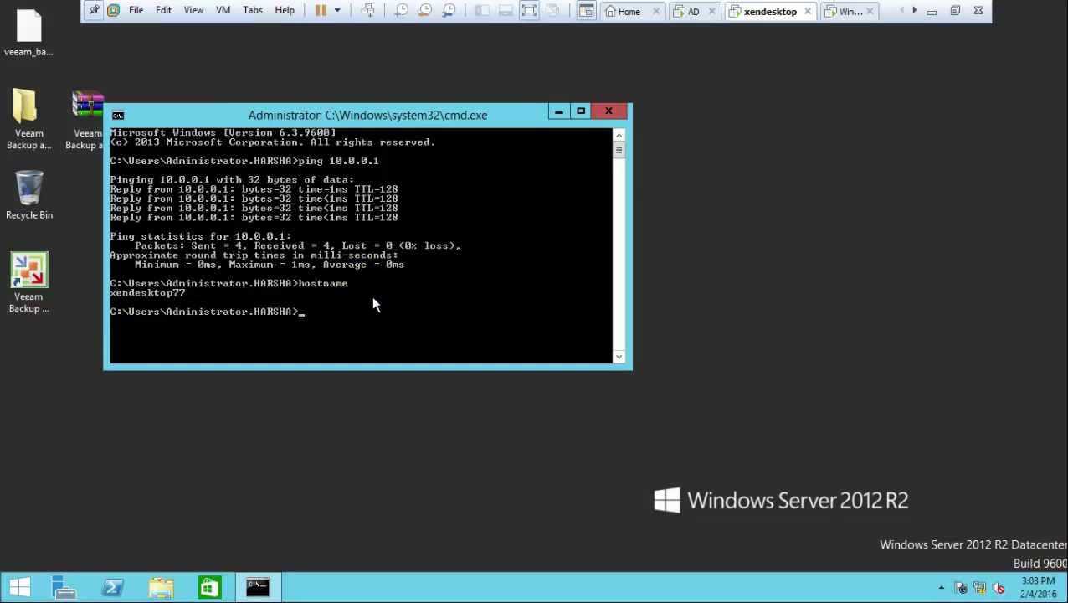
Run nslookup xendesktop and see it fail as a non-existent domain
type("nslook")
type("up xendeskto")
key("BackSpace")
type("op")
key("Return")
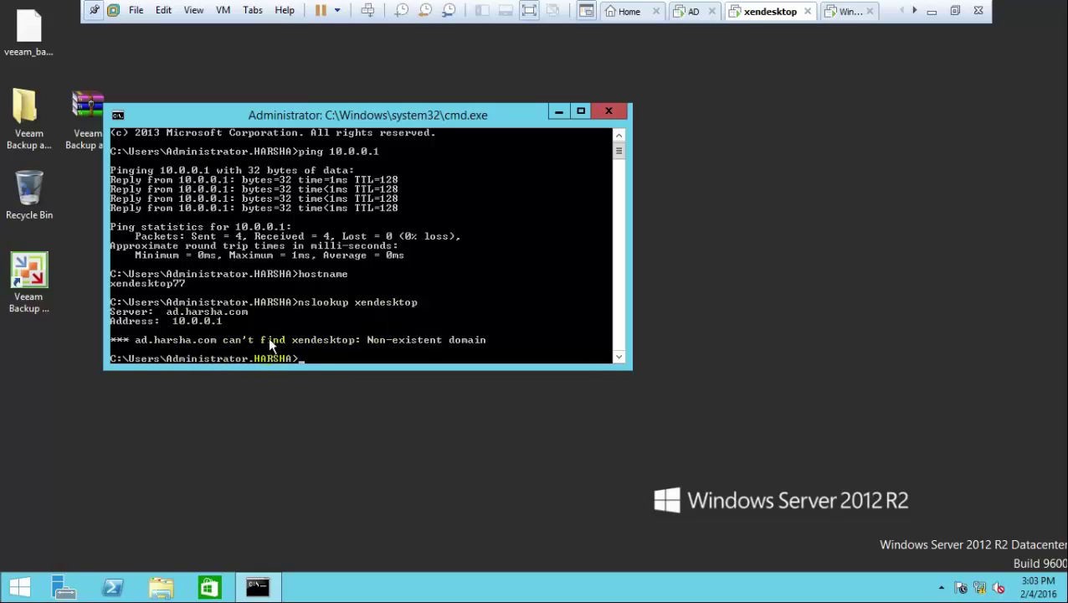
Minimize the command prompt and launch DNS Manager from Server Manager on the AD machine
left_click(556, 114)
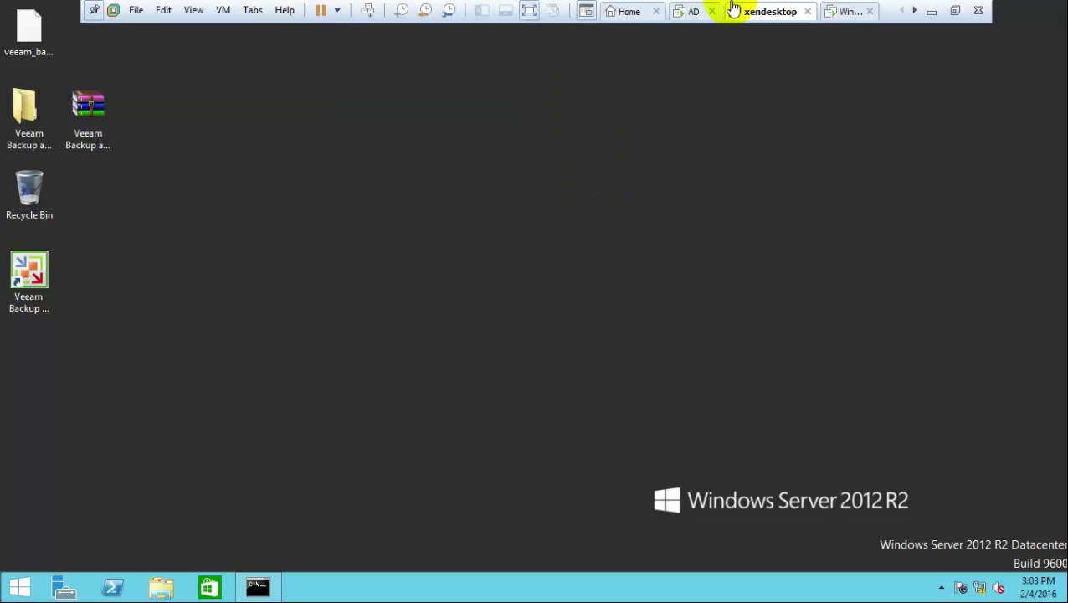
left_click(681, 11)
left_click(65, 587)
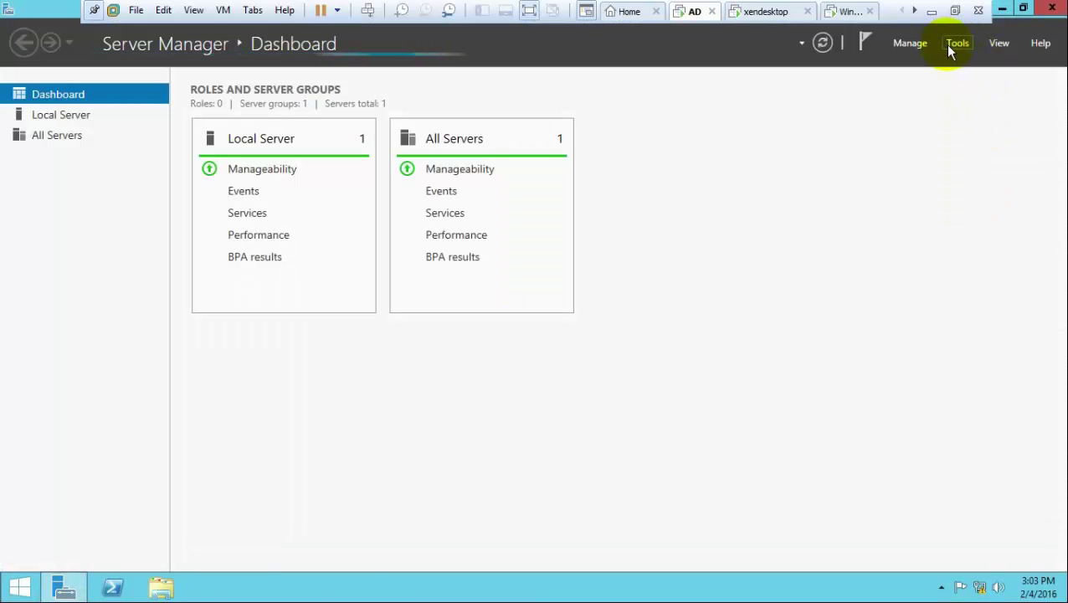
left_click(950, 48)
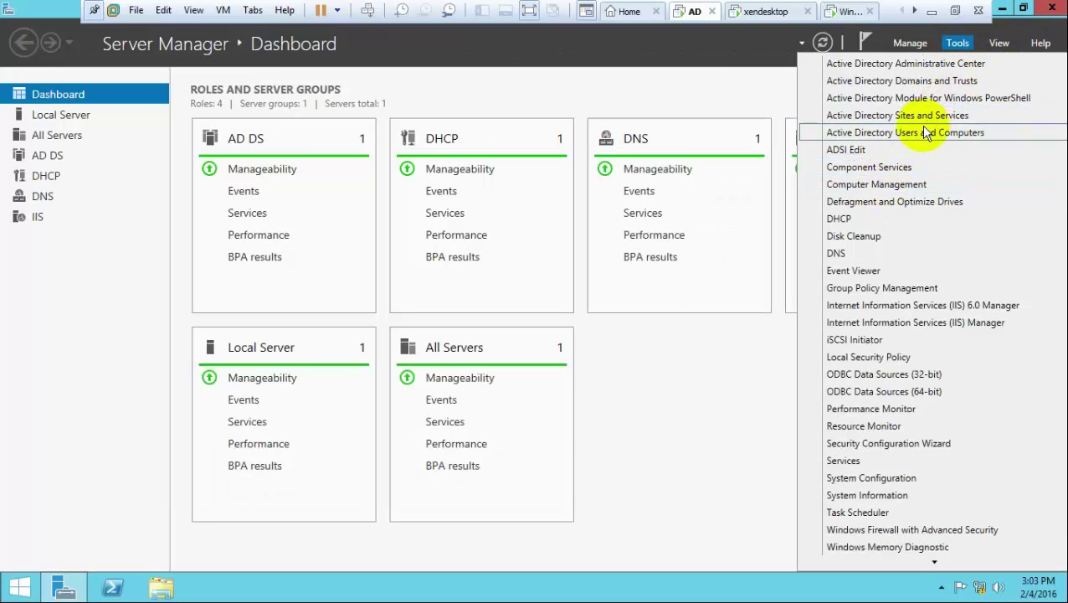
left_click(839, 254)
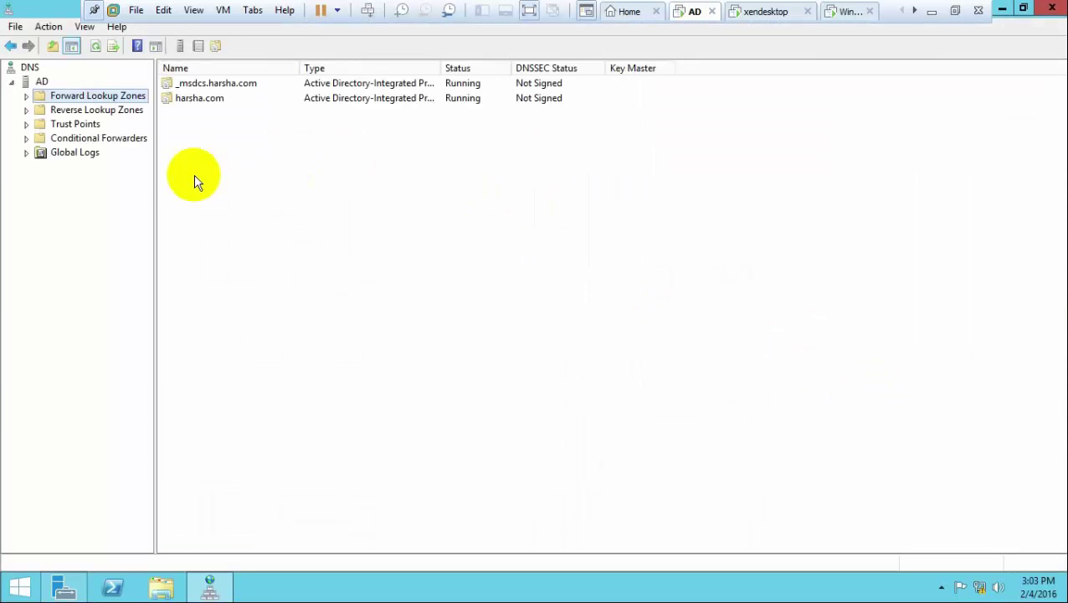
Expand Forward Lookup Zones to harsha.com and start a New Host (A or AAAA) record
double_click(94, 97)
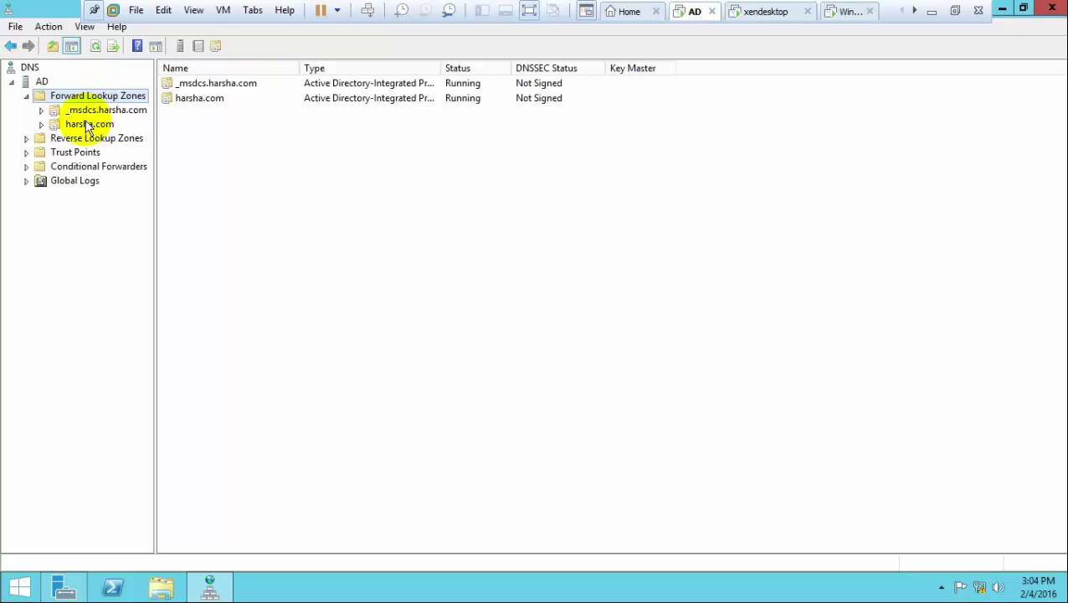
double_click(88, 125)
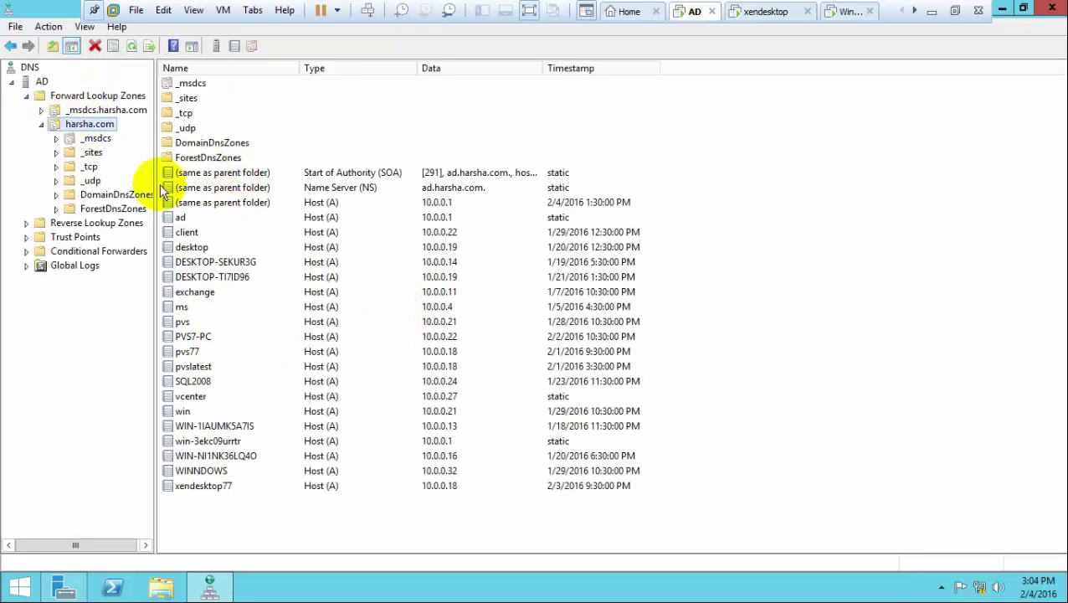
right_click(89, 125)
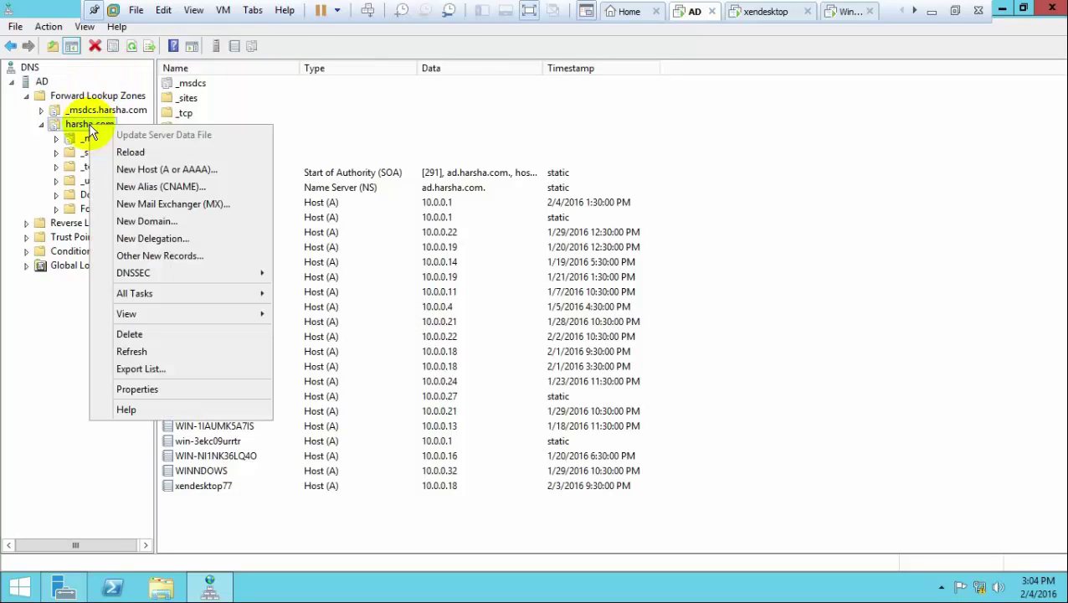
left_click(134, 169)
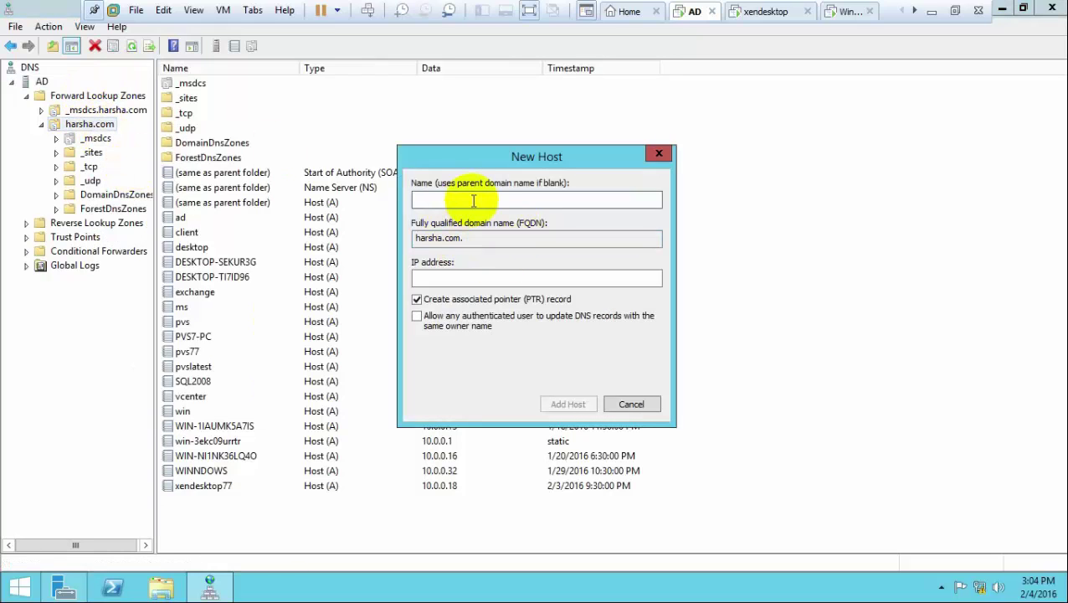
Name the new host xendesktop77 and run ipconfig on the xendesktop VM to find its address
type("xende")
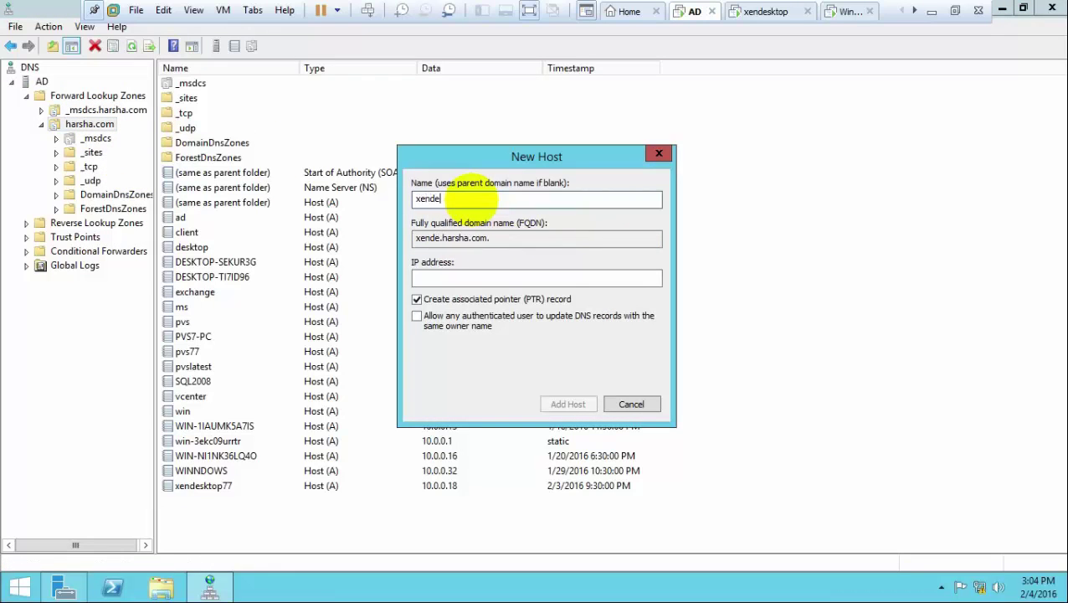
type("sktop77")
left_click(437, 277)
left_click(766, 11)
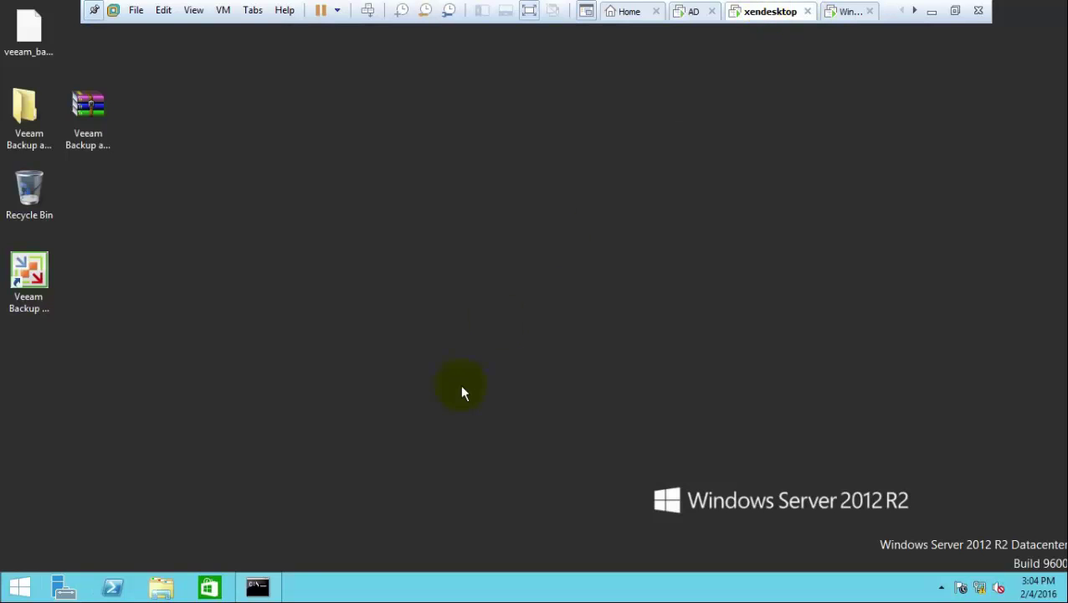
left_click(273, 588)
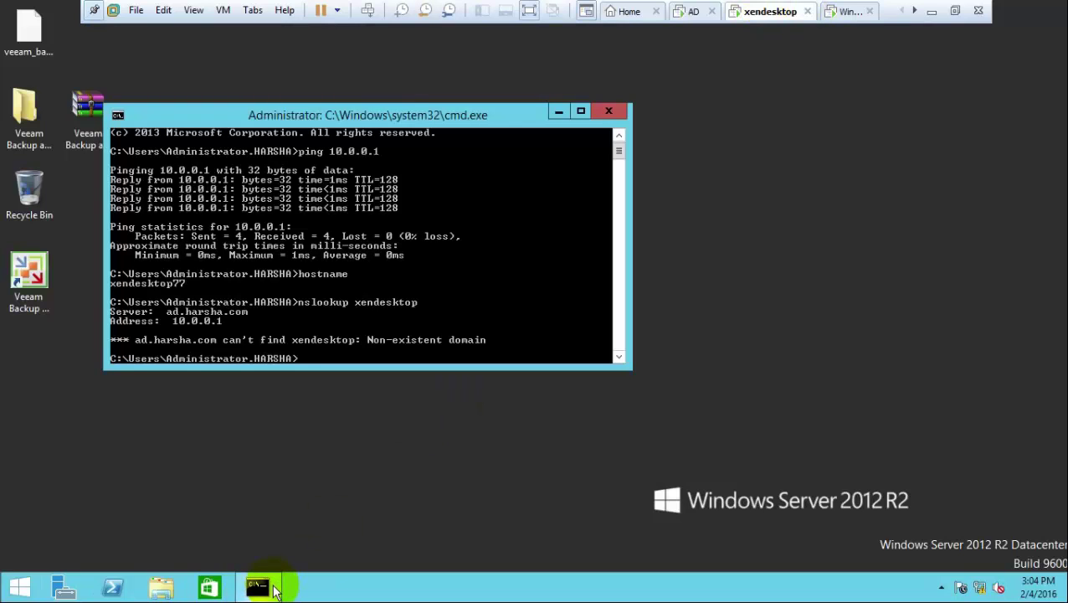
type("hostnam")
key("BackSpace")
key("BackSpace")
key("BackSpace")
key("BackSpace")
type("ipconfig")
key("Return")
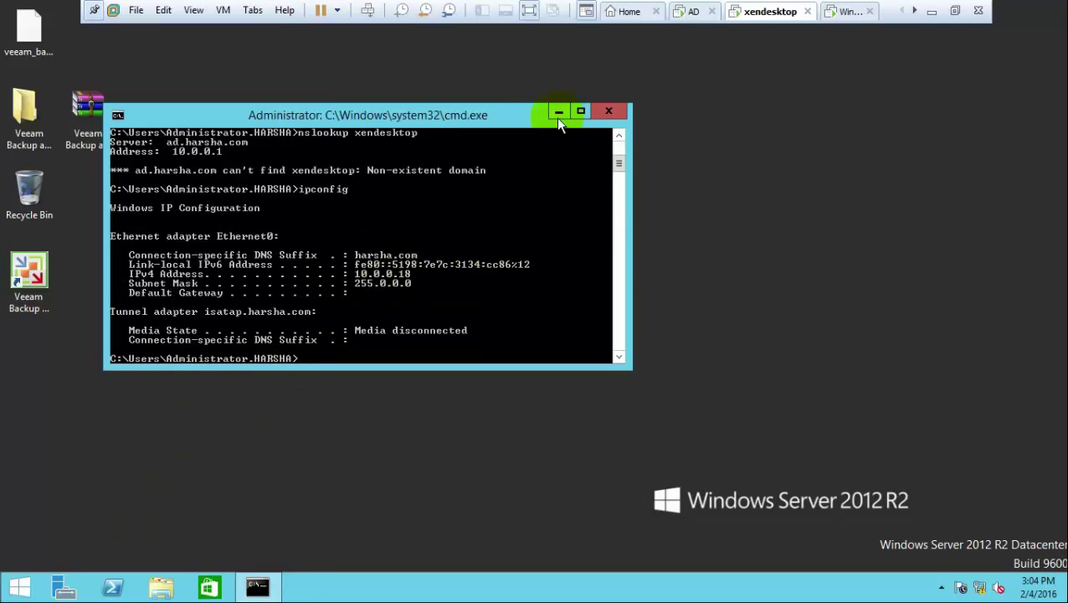
Enter IP 10.0.0.18, allow authenticated-user updates, and add the xendesktop77 host record
left_click(693, 11)
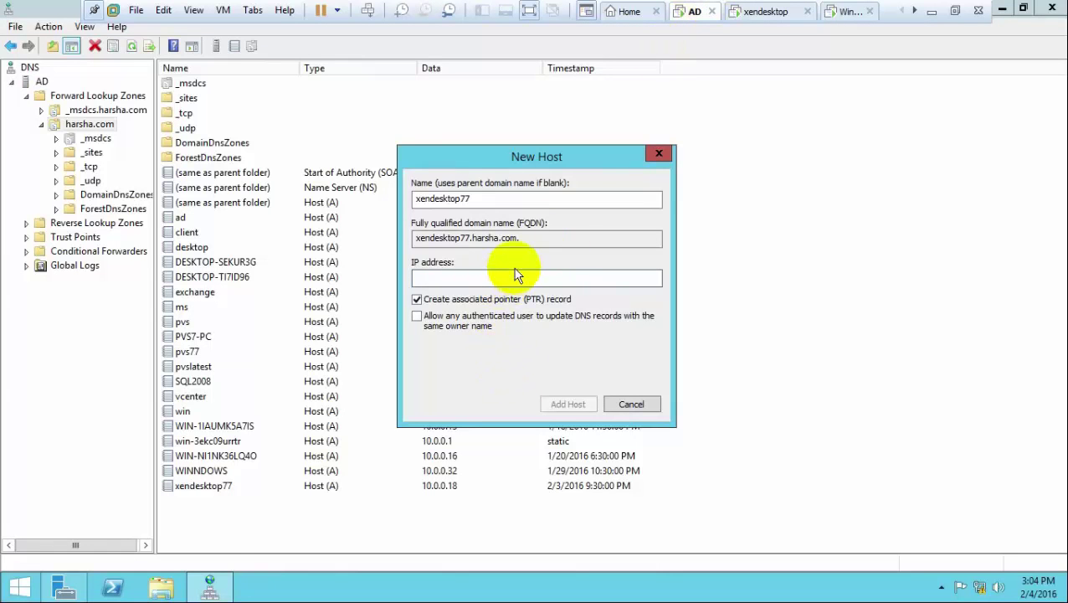
type("1")
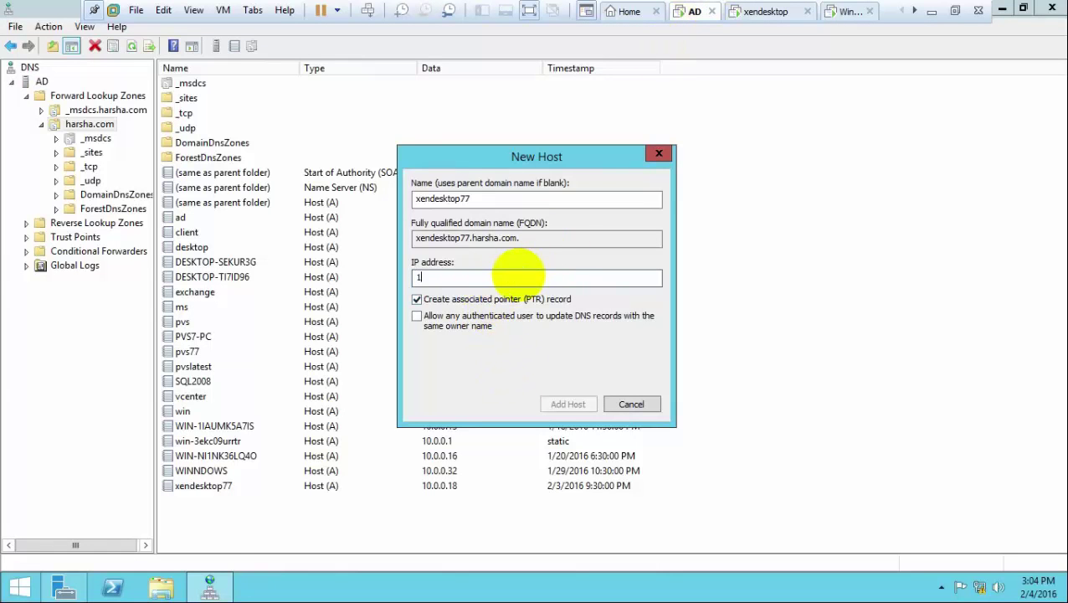
type("0.0.0.18")
left_click(441, 324)
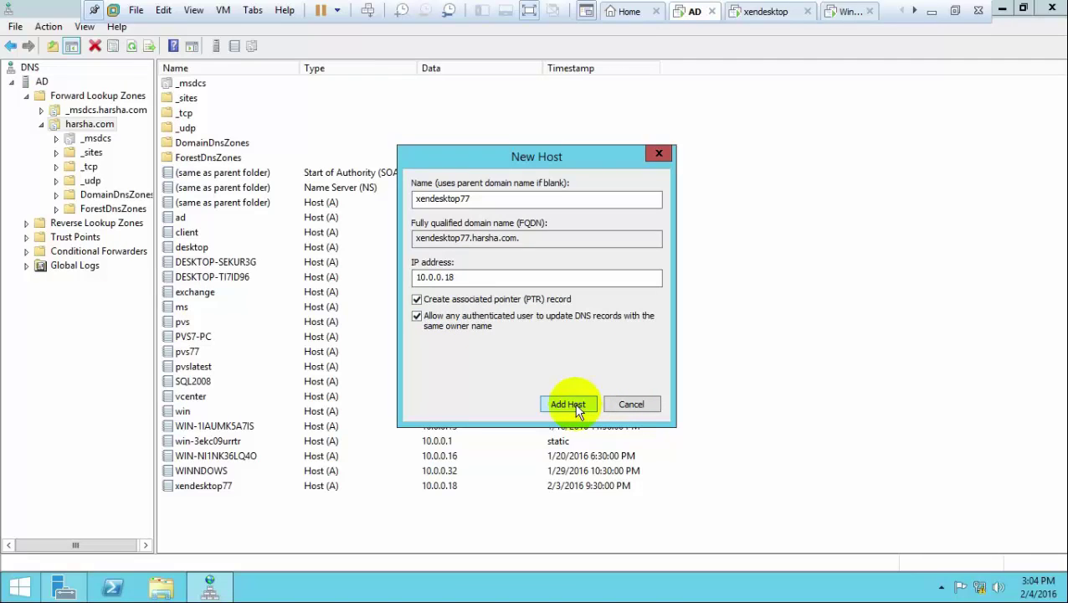
left_click(570, 404)
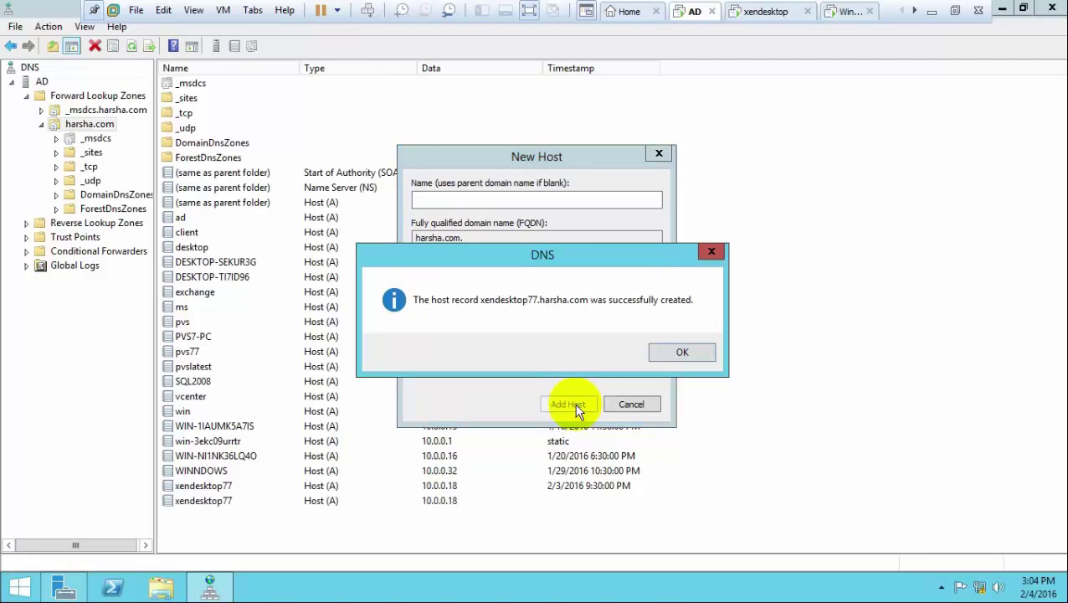
left_click(683, 352)
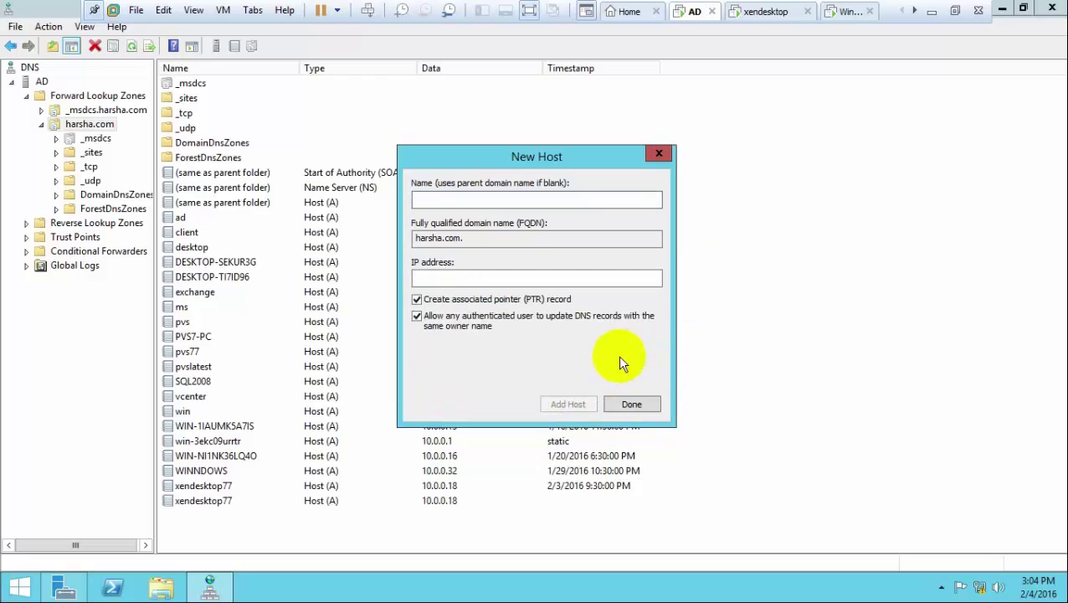
left_click(630, 403)
Run nslookup xendesktop77, confirm it resolves to 10.0.0.18, and close Command Prompt
left_click(781, 11)
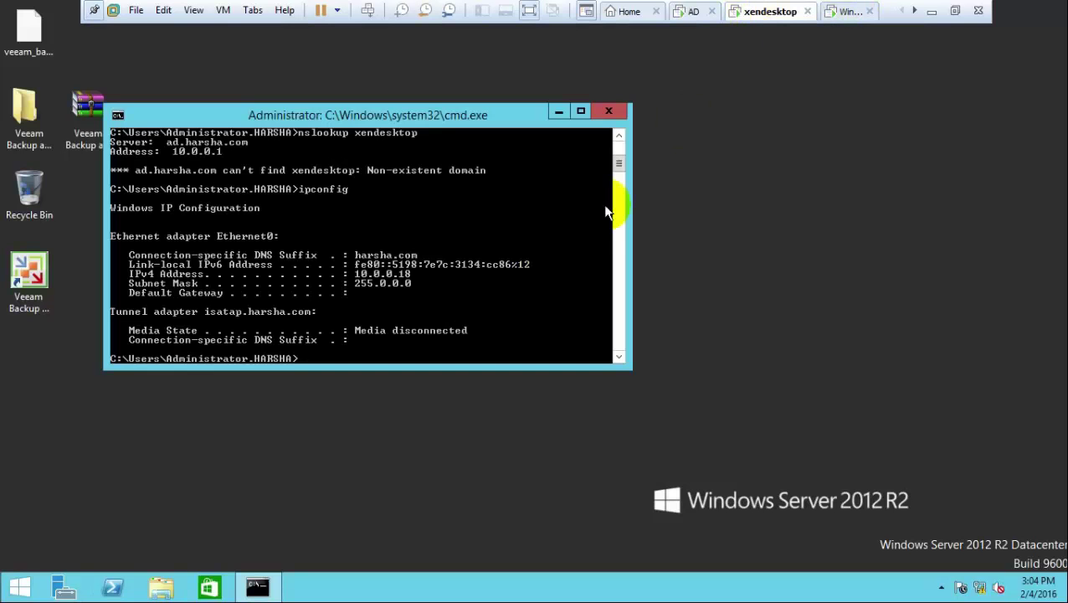
key("Up")
key("Up")
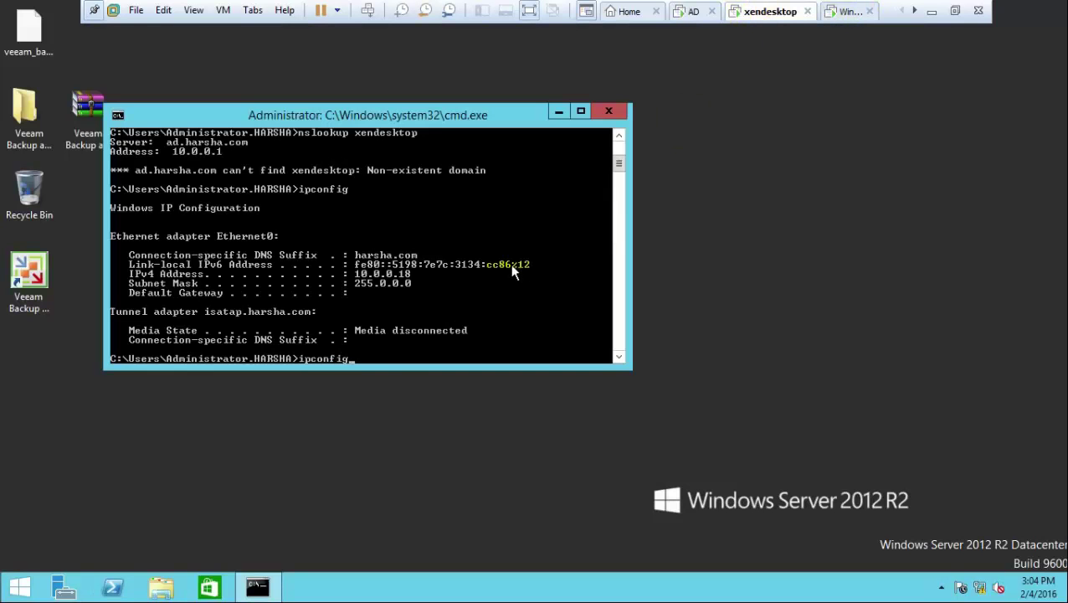
key("Return")
key("Up")
type("77")
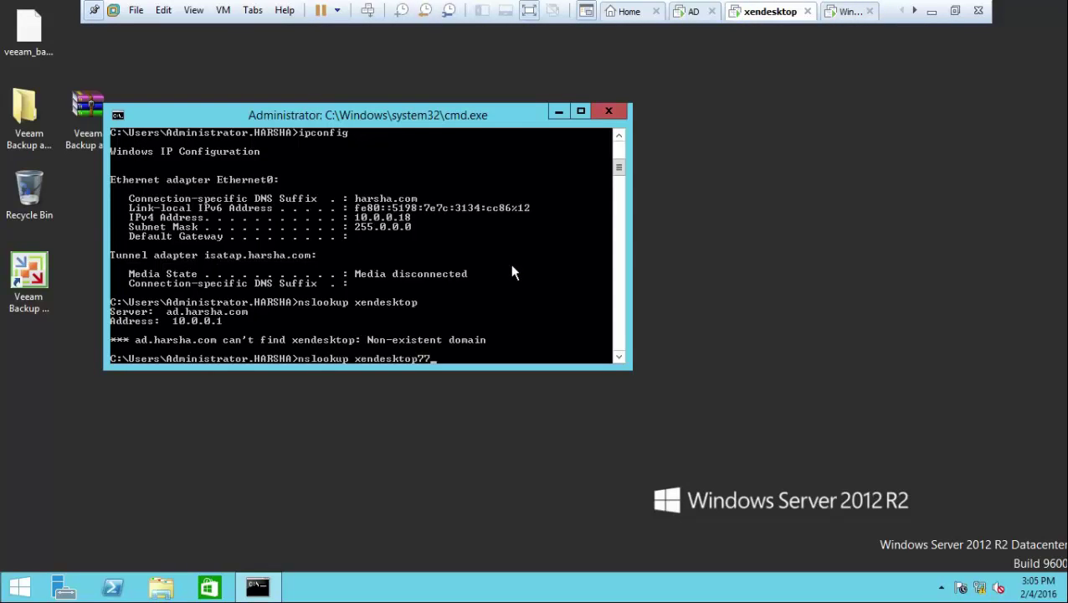
key("Return")
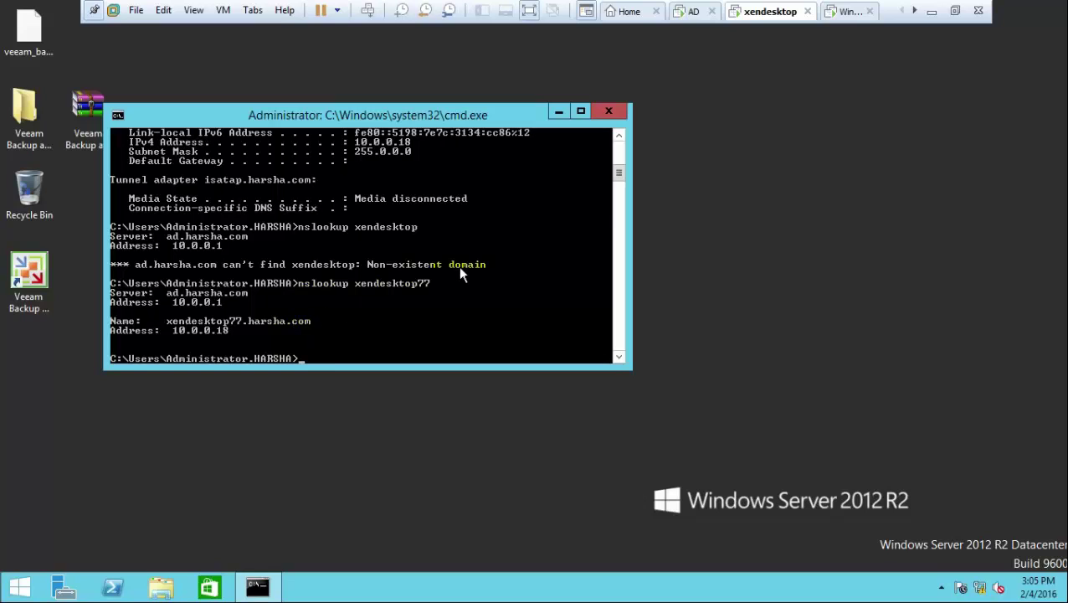
left_click(608, 111)
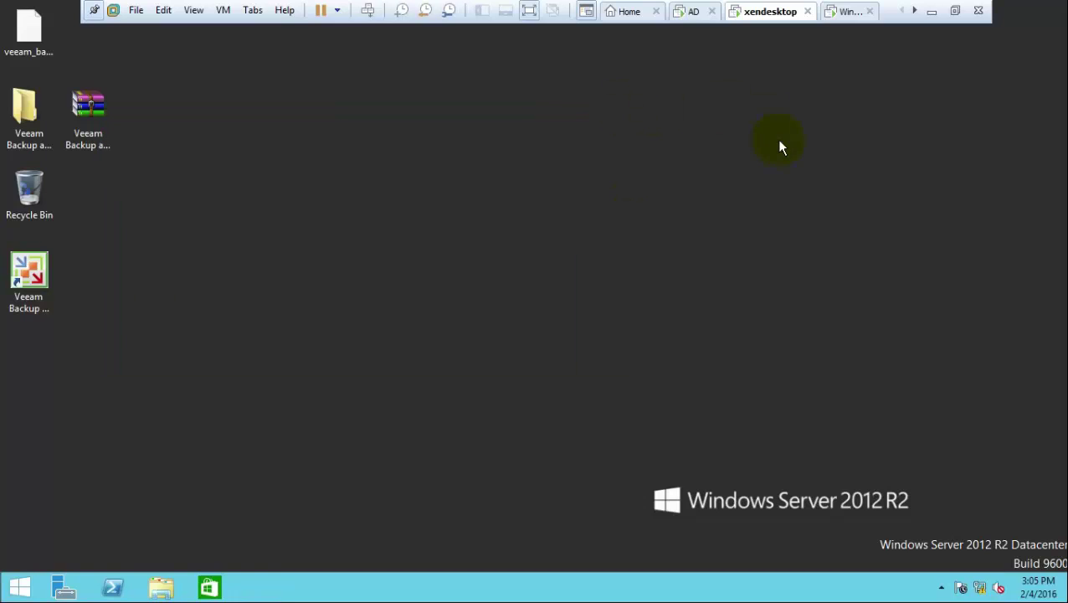
left_click(62, 585)
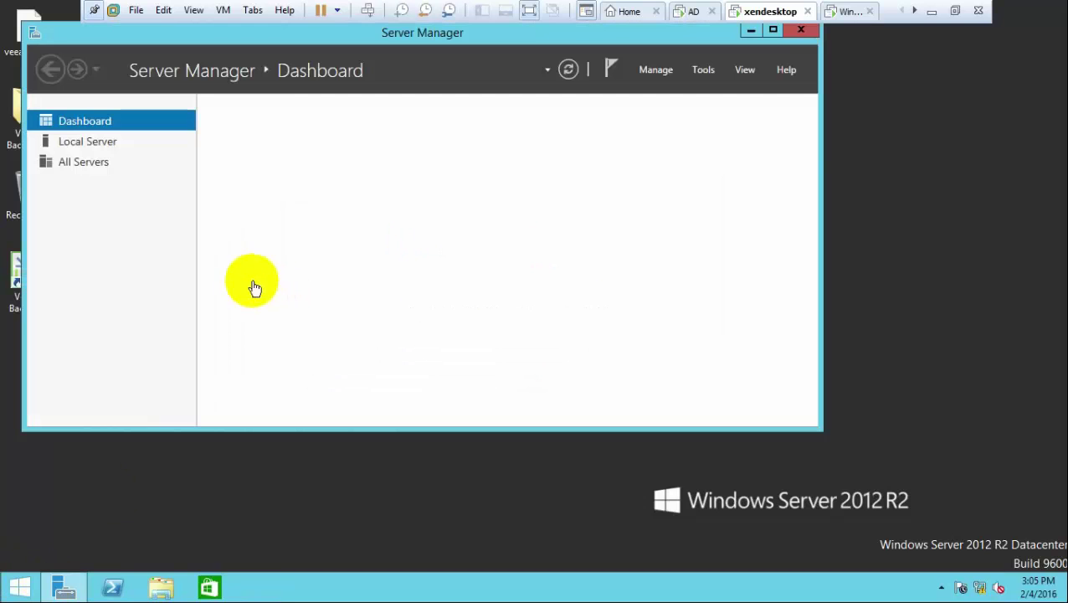
left_click(671, 71)
left_click(674, 88)
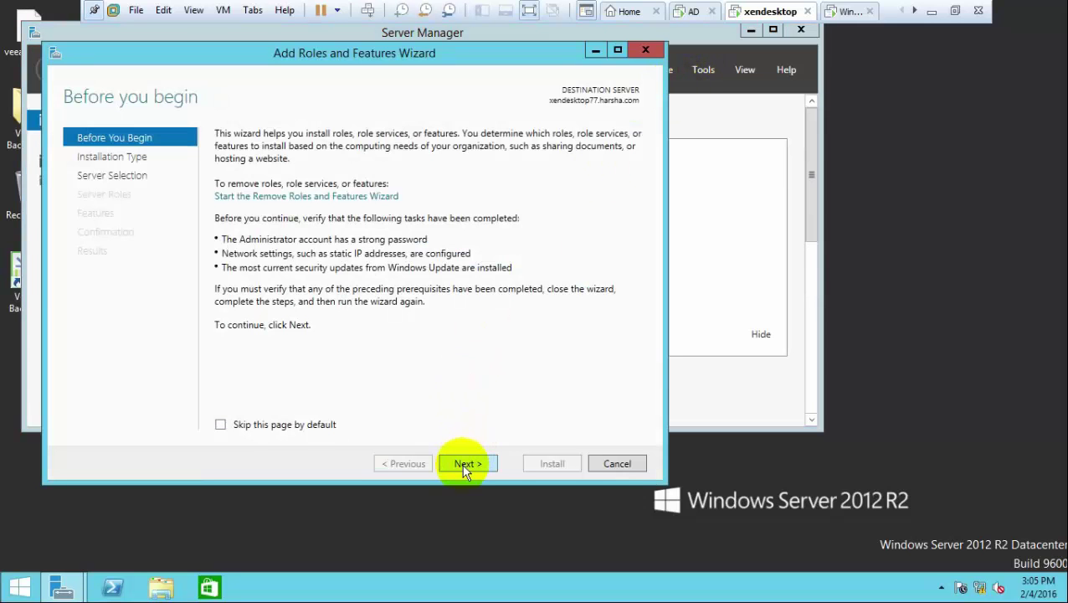
left_click(466, 465)
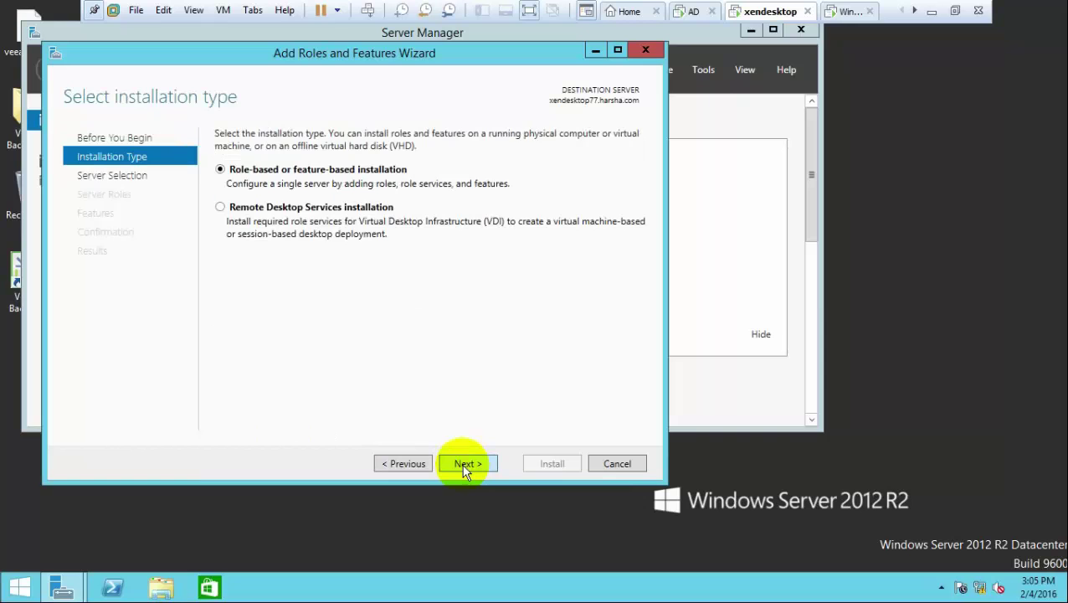
left_click(466, 464)
left_click(466, 465)
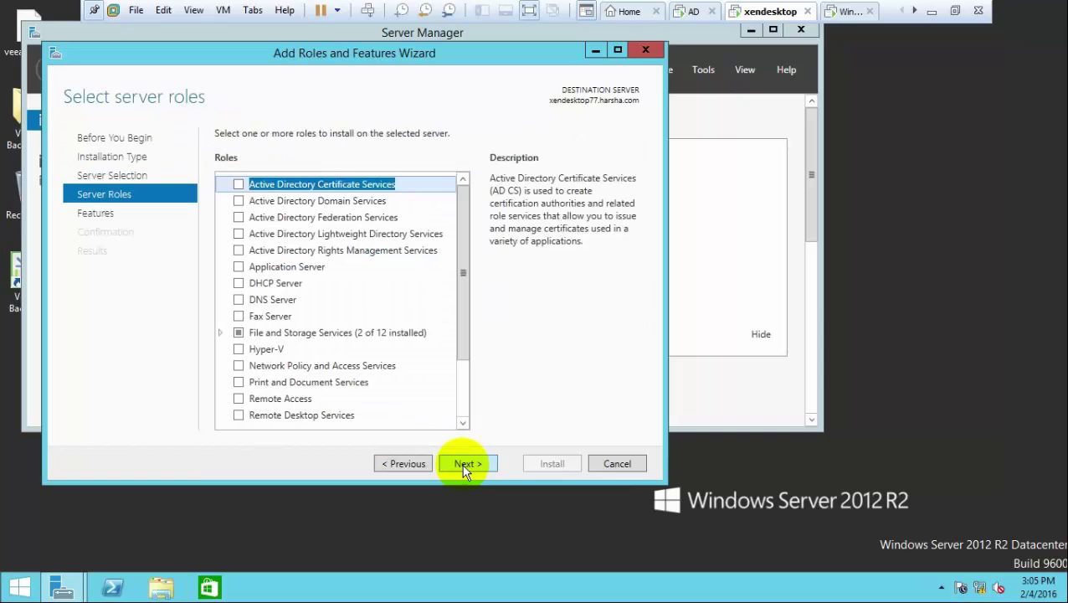
left_click(465, 469)
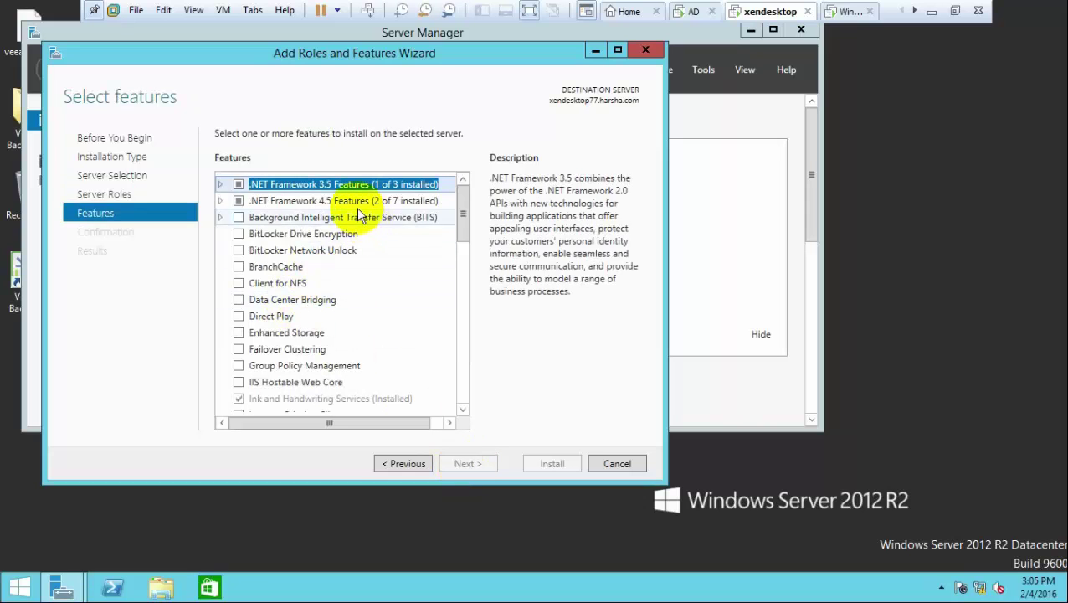
left_click(617, 463)
left_click(800, 34)
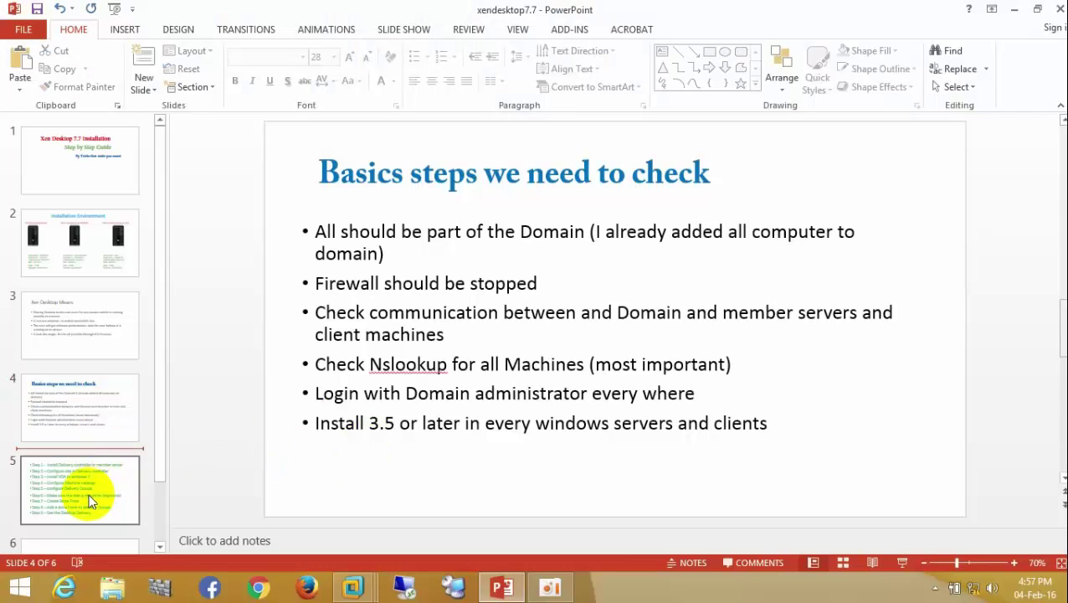
Show the nine-step installation plan on slide 5, then return to the xendesktop VM
left_click(88, 495)
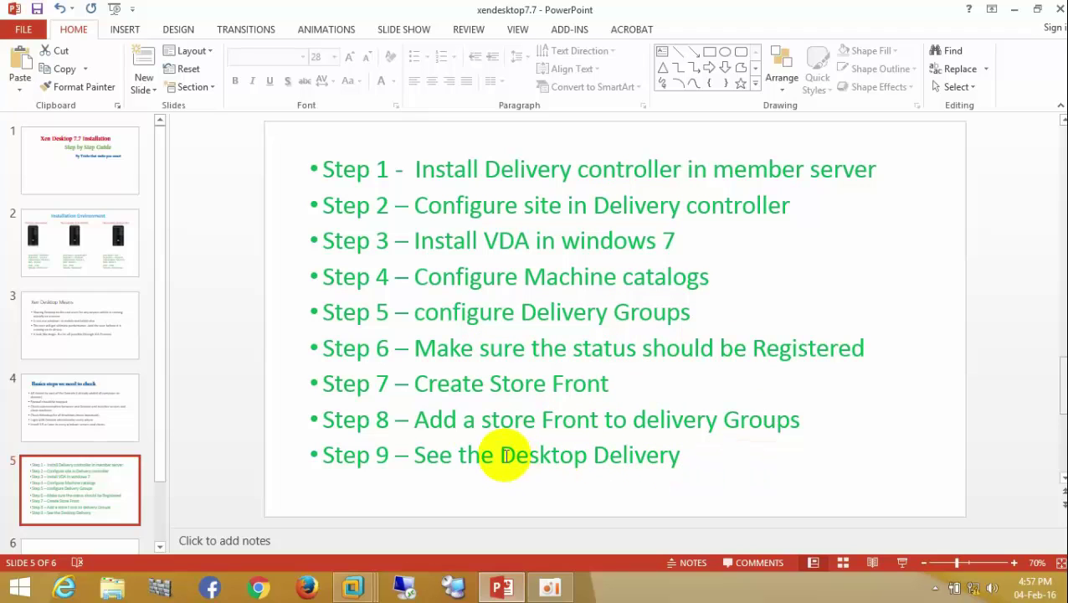
mouse_move(355, 589)
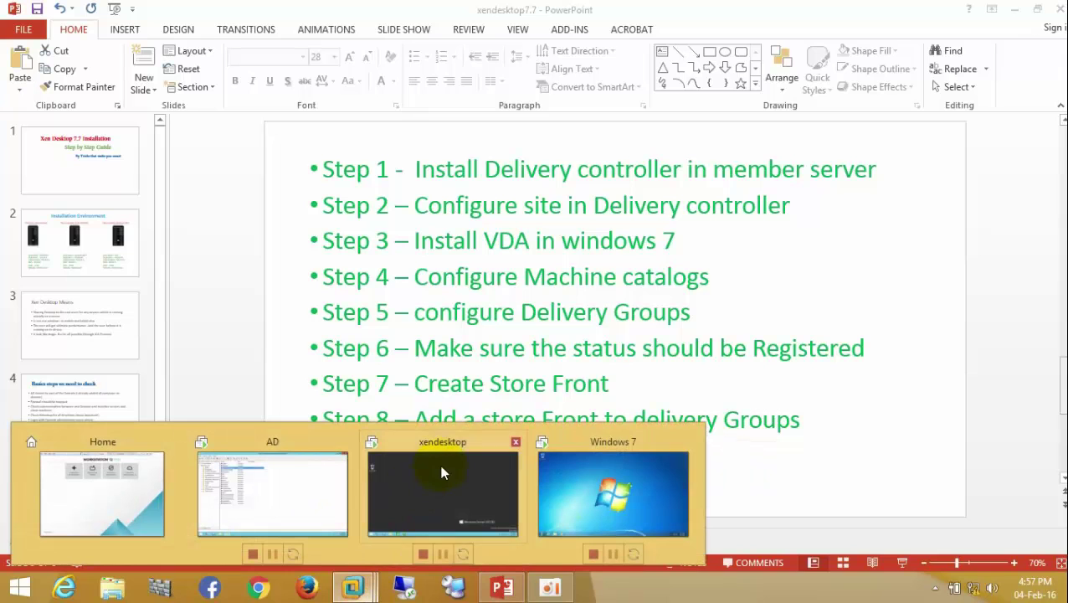
mouse_move(403, 479)
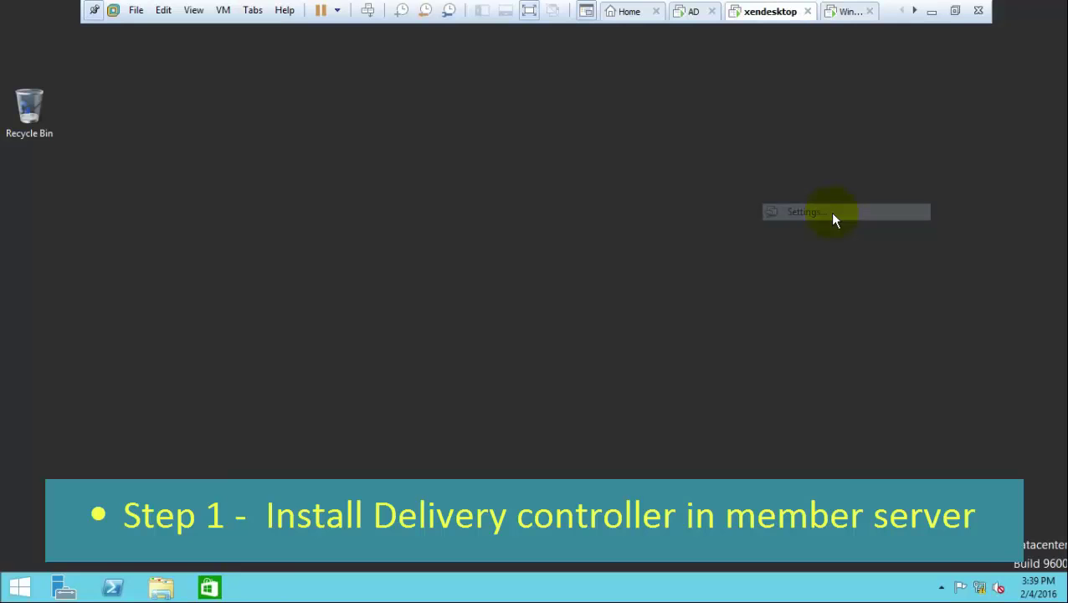
left_click(830, 212)
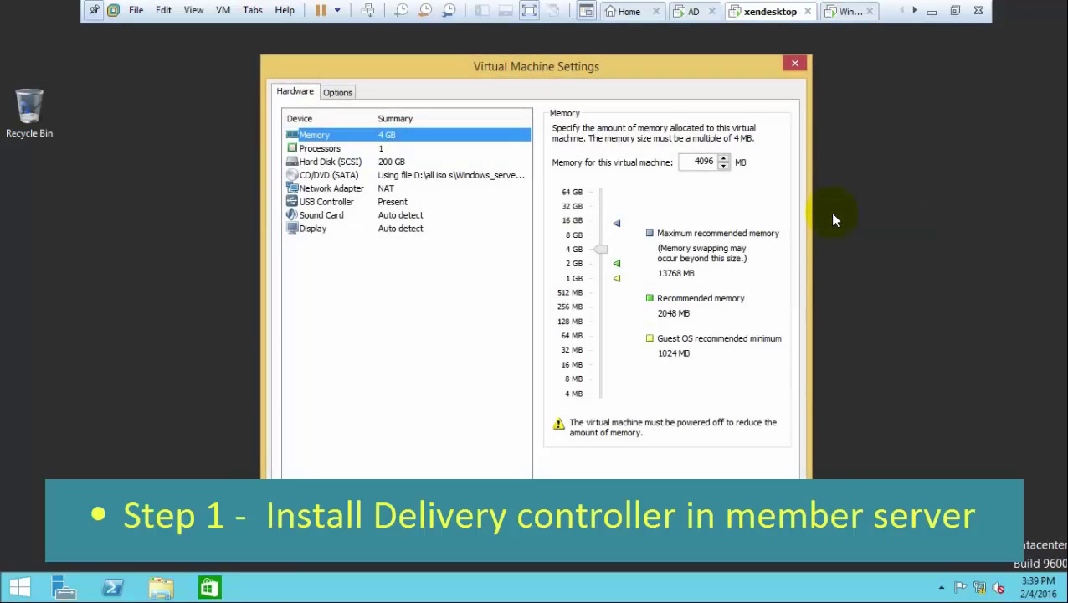
Mount the XenApp_and_XenDesktop_7_7 ISO on the VM's CD/DVD drive, connected, and close settings
left_click(424, 176)
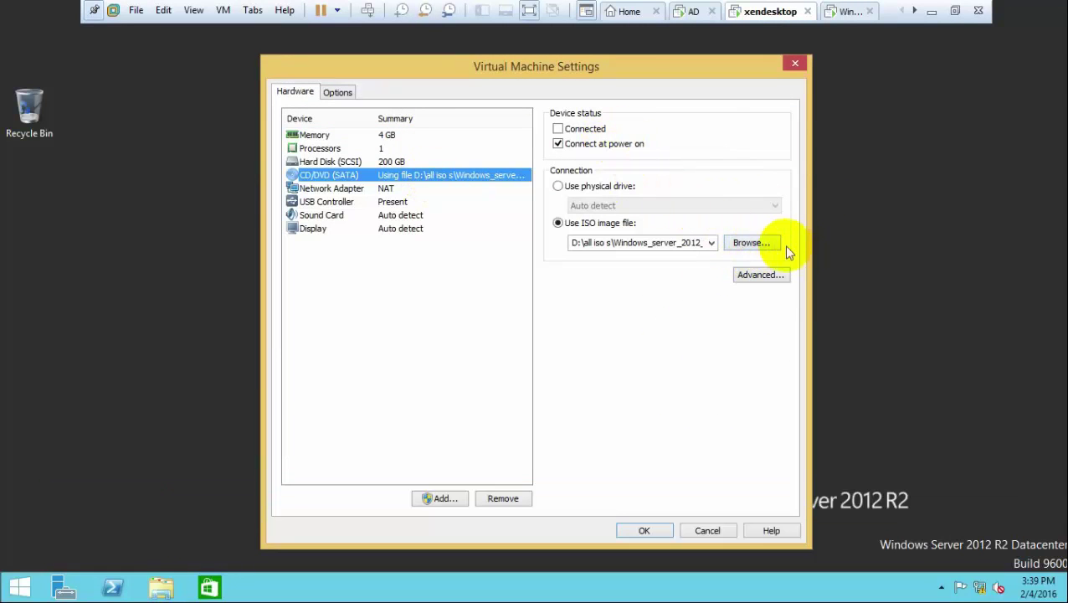
left_click(751, 243)
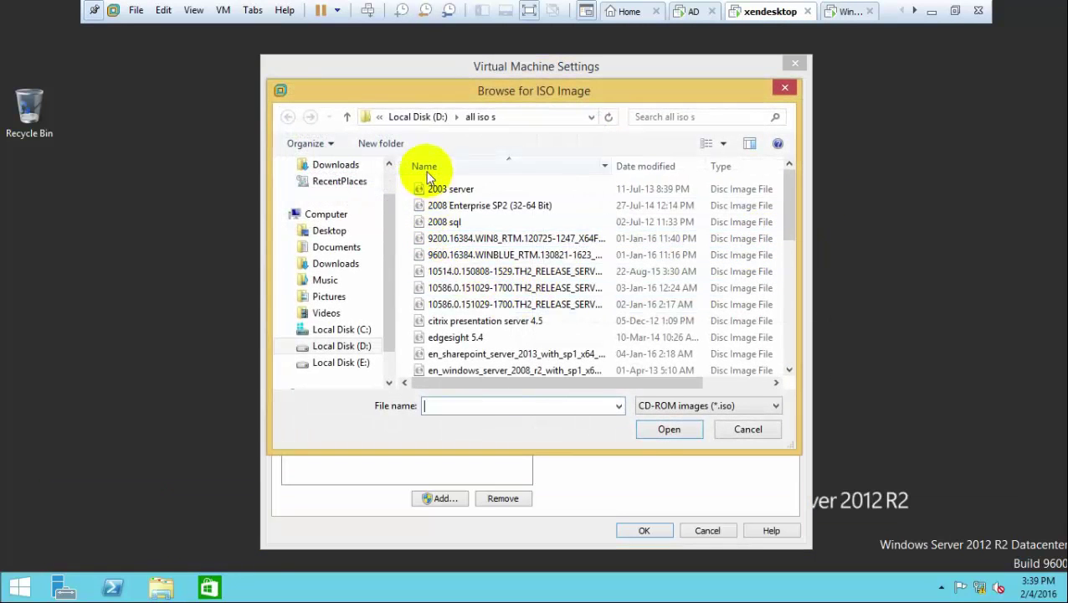
left_click(408, 116)
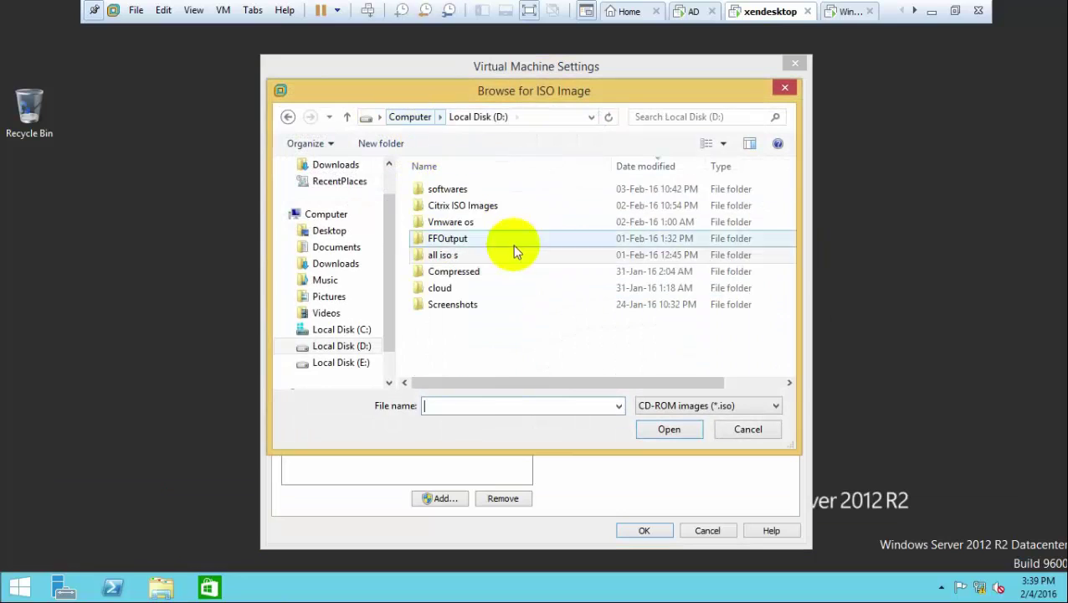
double_click(455, 210)
left_click(457, 209)
key("x")
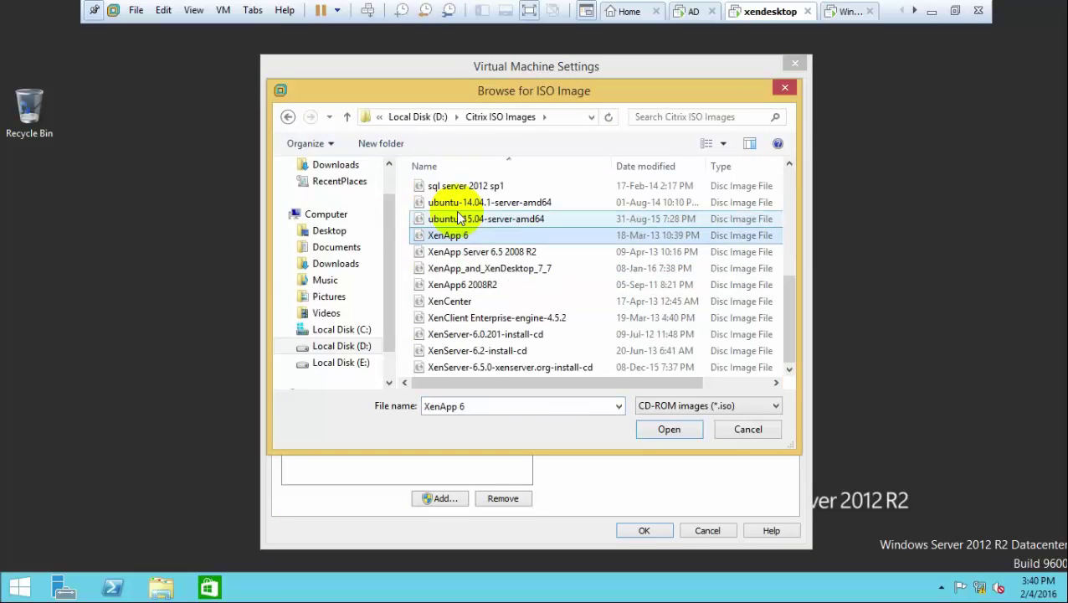
key("Down")
key("Down")
key("Return")
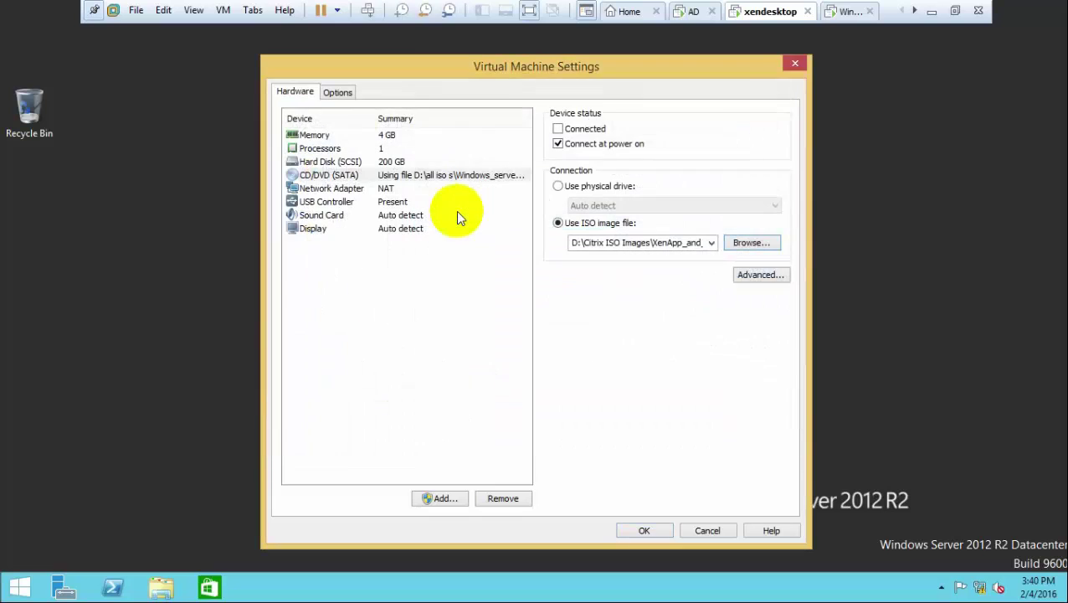
left_click(581, 129)
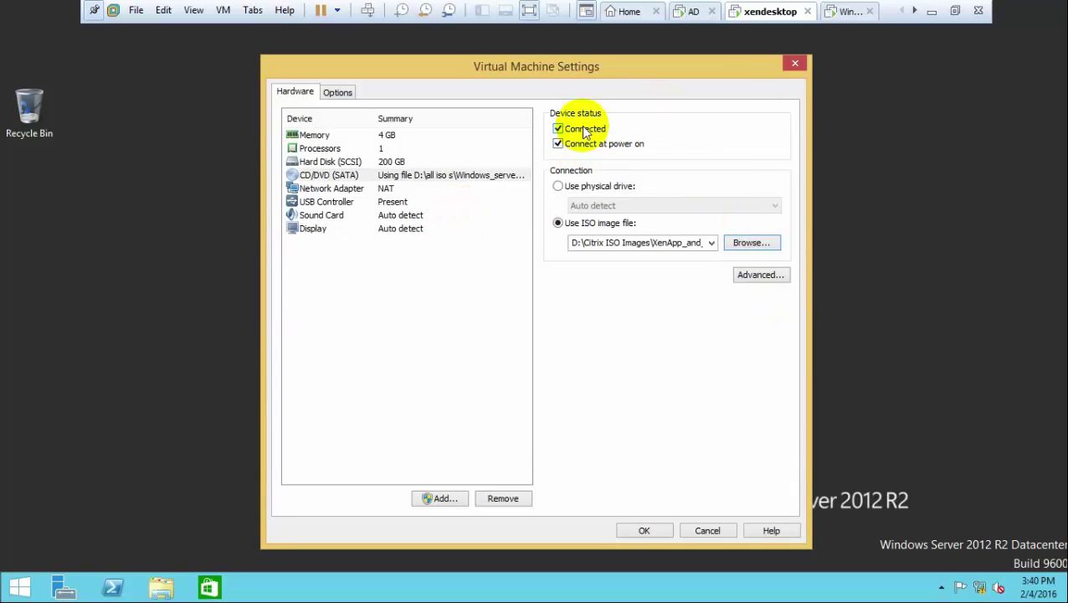
left_click(644, 530)
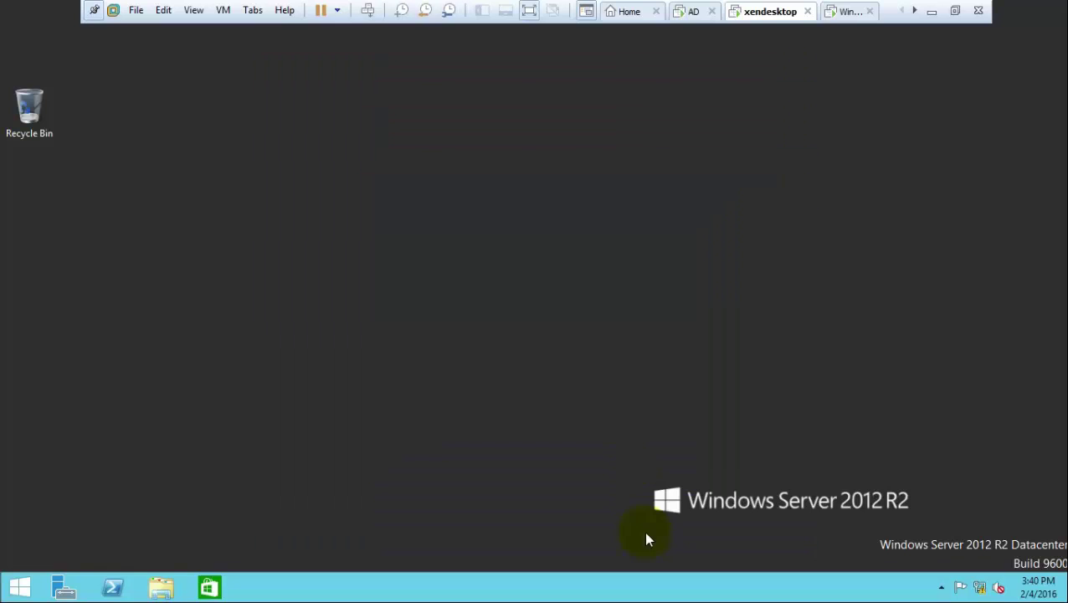
Run the installer from the DVD drive and choose XenDesktop's Delivery Controller install
right_click(502, 244)
left_click(548, 287)
left_click(19, 586)
left_click(142, 282)
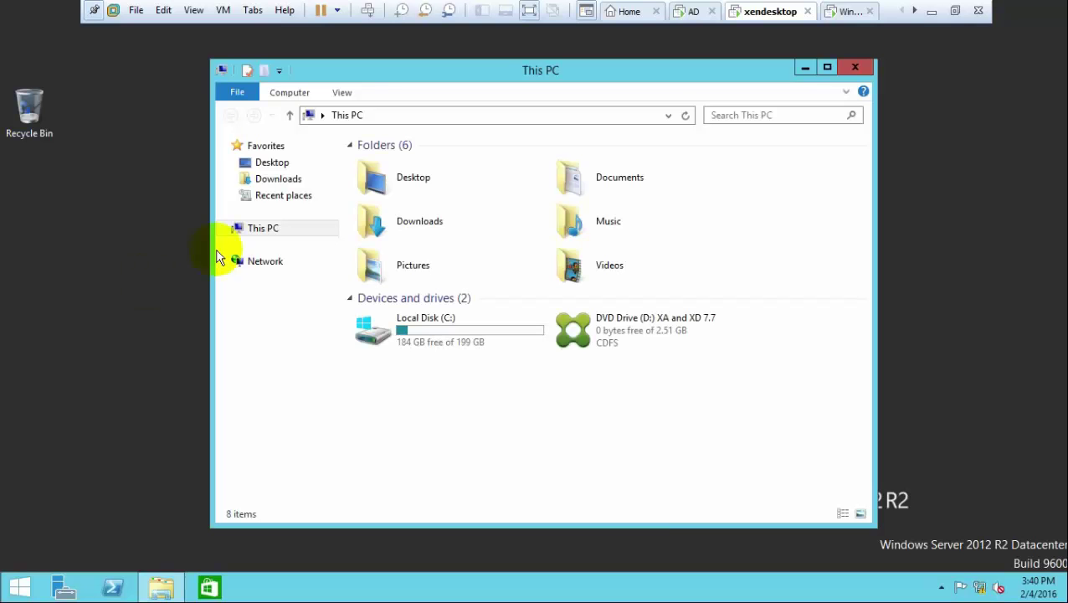
double_click(616, 348)
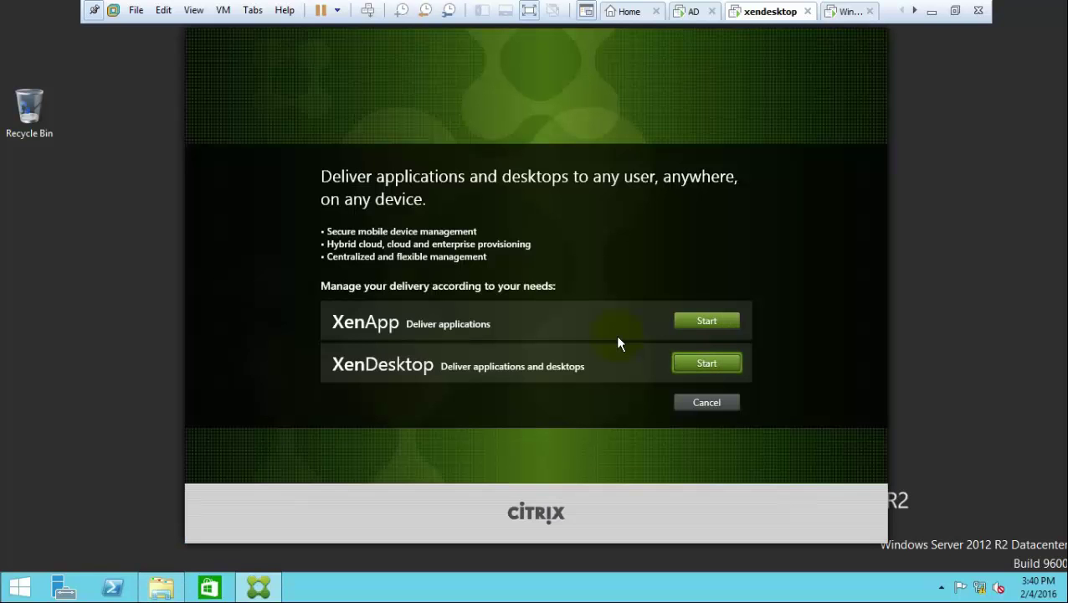
left_click(707, 365)
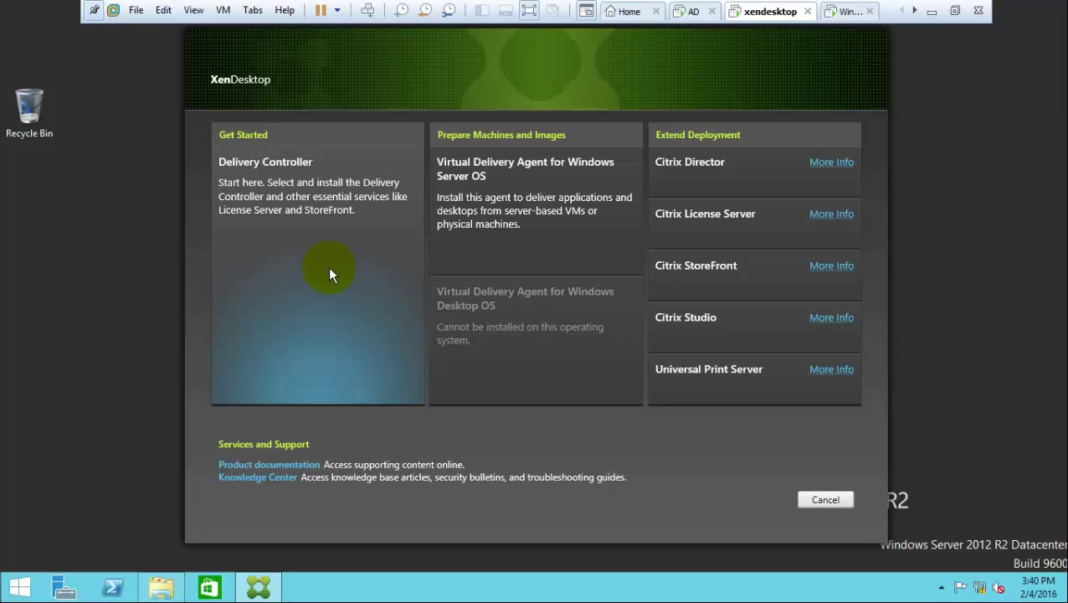
left_click(329, 272)
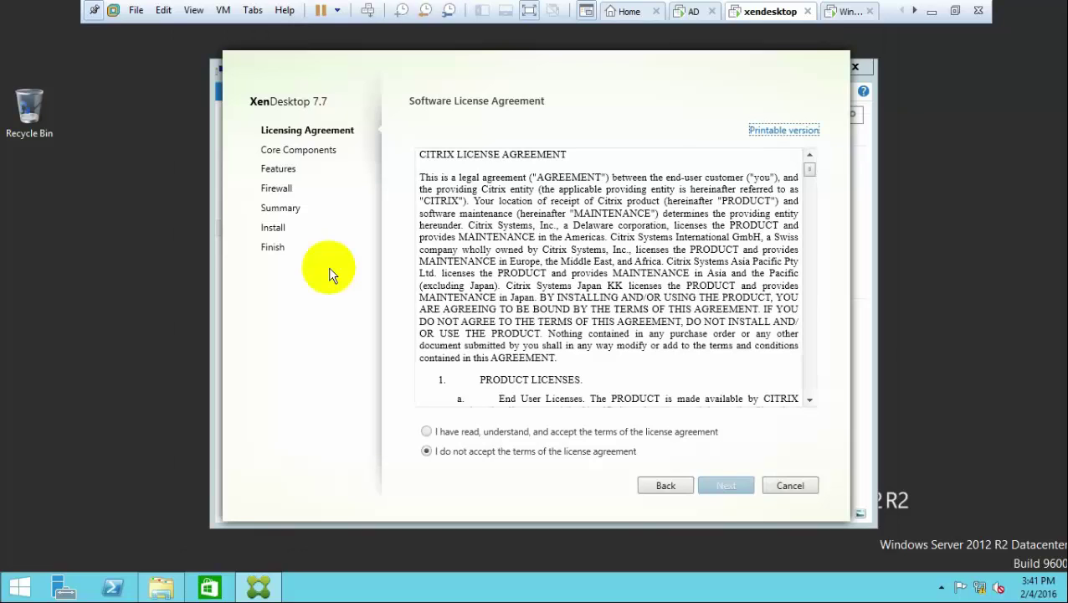
Accept the license, keep all core components, both features and automatic firewall rules, install, and finish
left_click(491, 433)
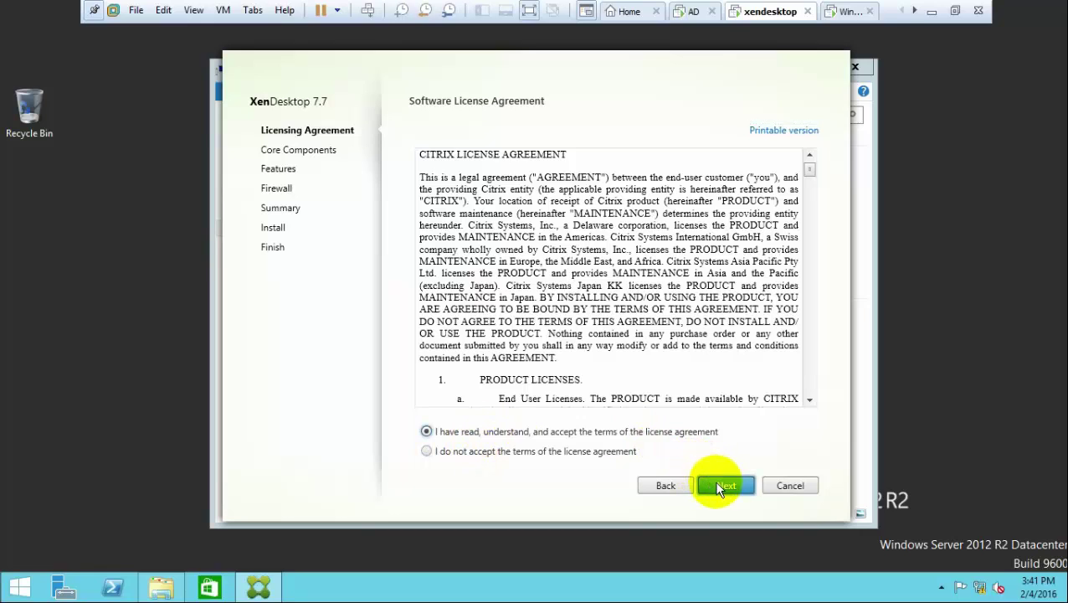
left_click(713, 483)
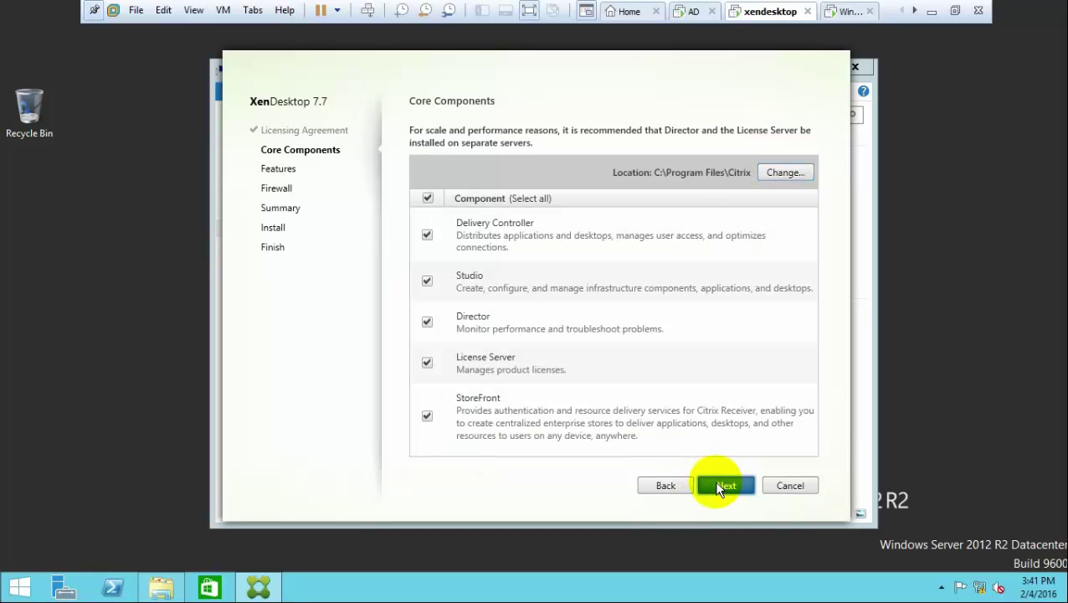
left_click(717, 486)
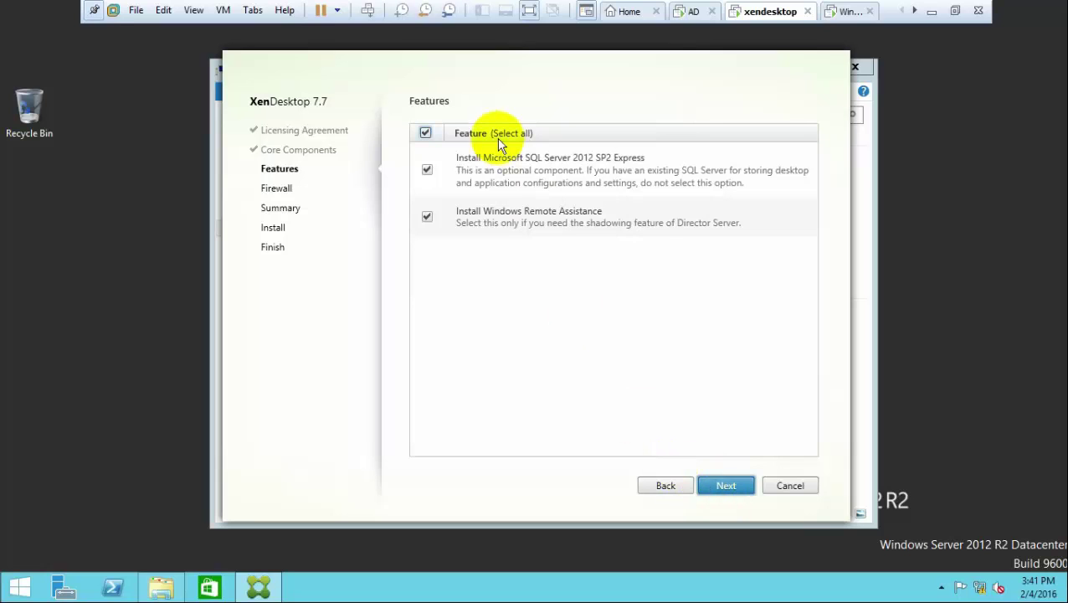
left_click(427, 172)
left_click(427, 171)
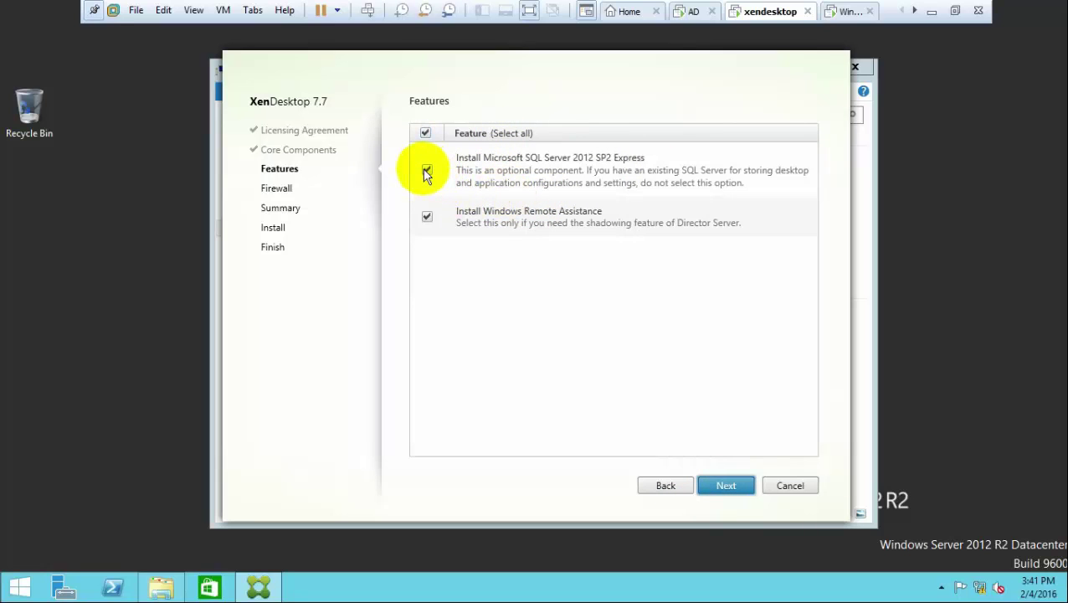
left_click(726, 485)
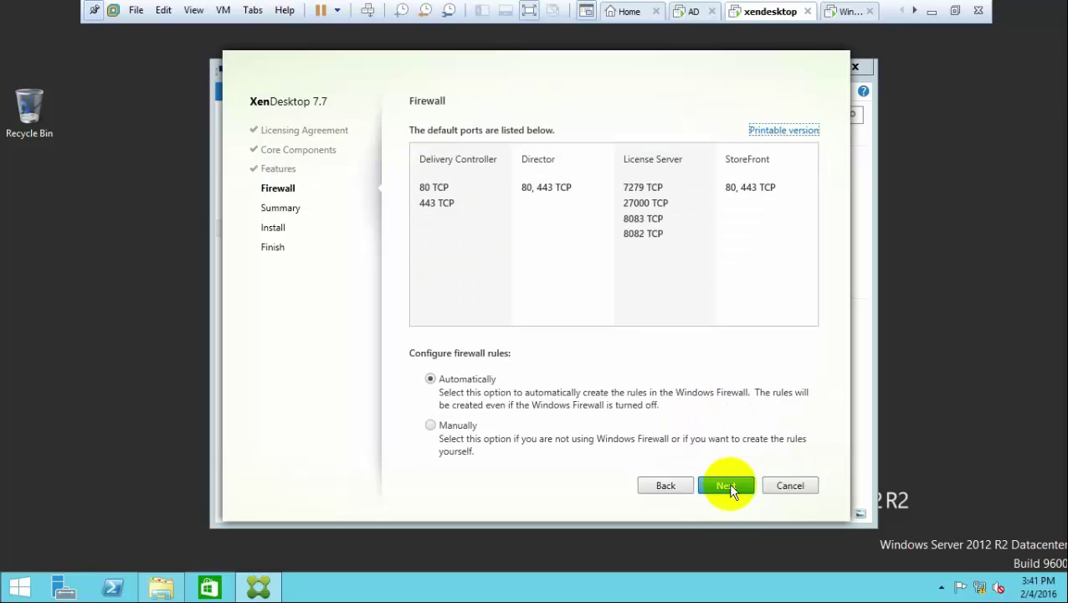
left_click(725, 486)
left_click(727, 486)
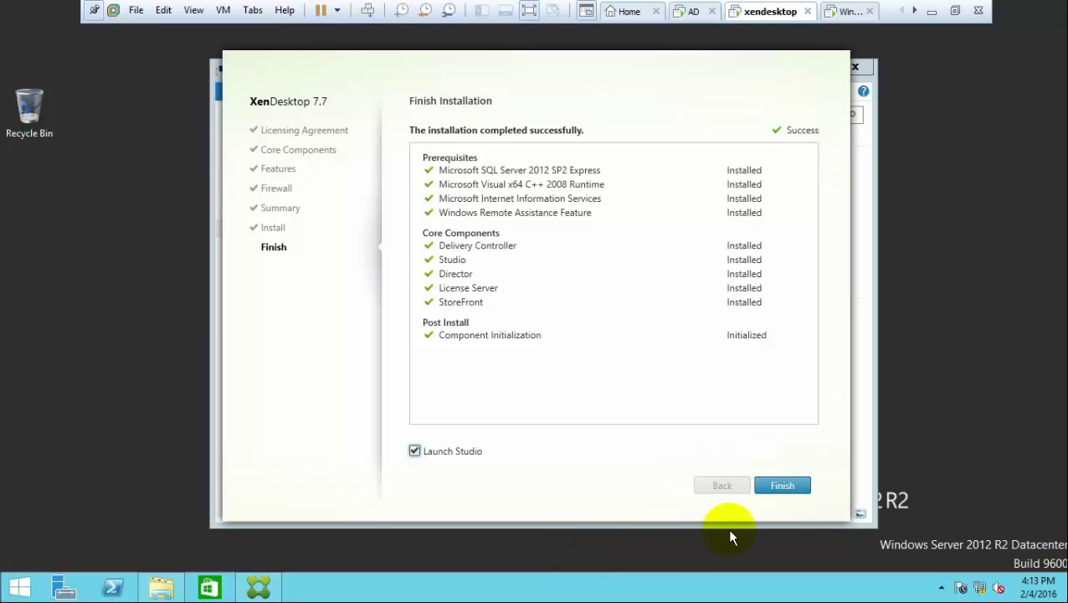
left_click(788, 485)
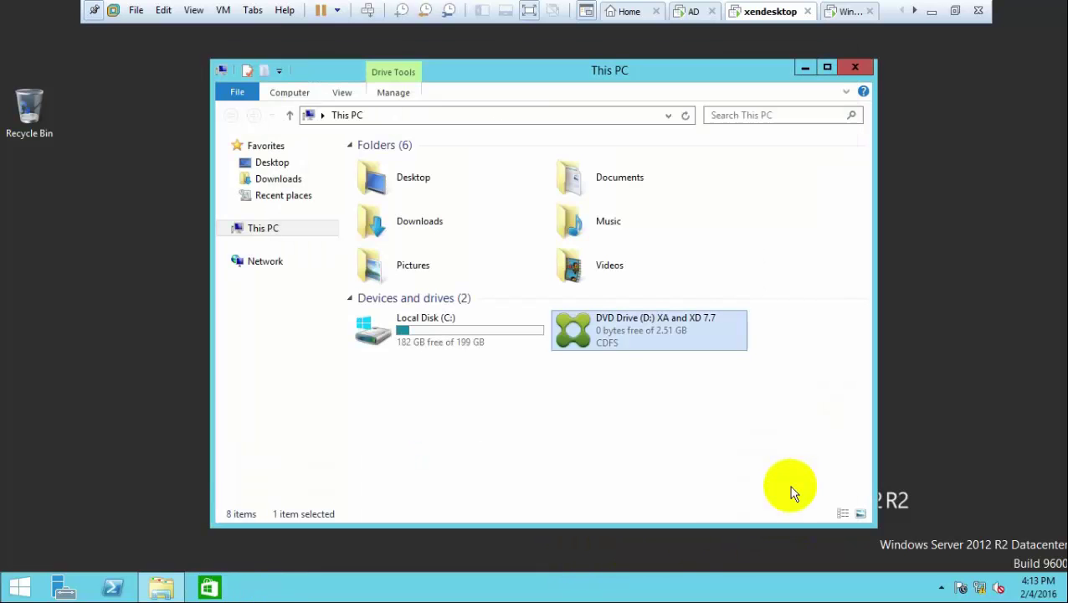
Close This PC and choose 'Deliver applications and desktops to your users' in Citrix Studio
left_click(857, 65)
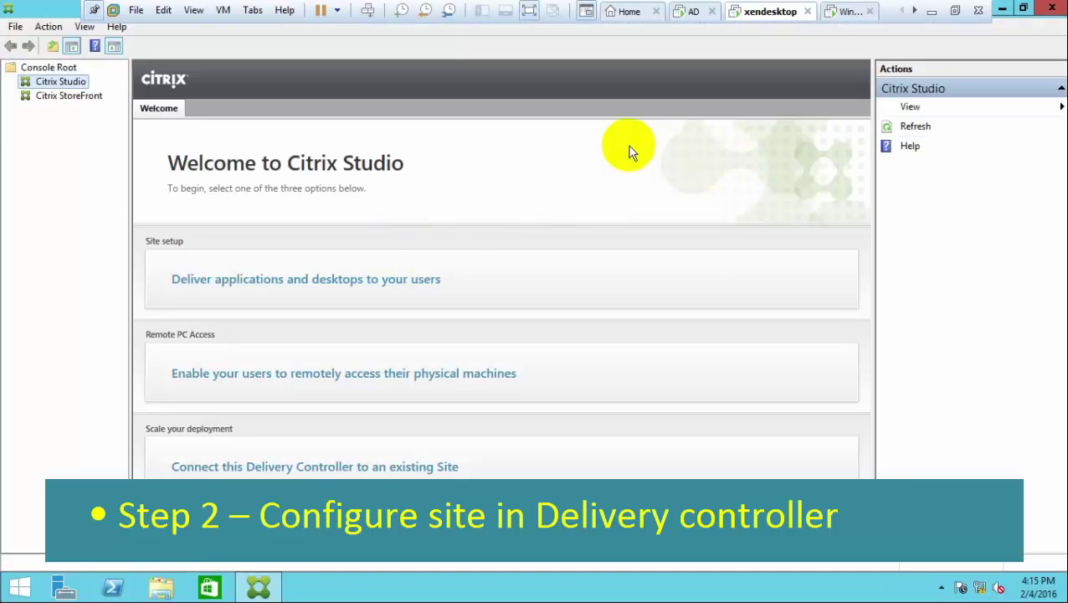
left_click(371, 282)
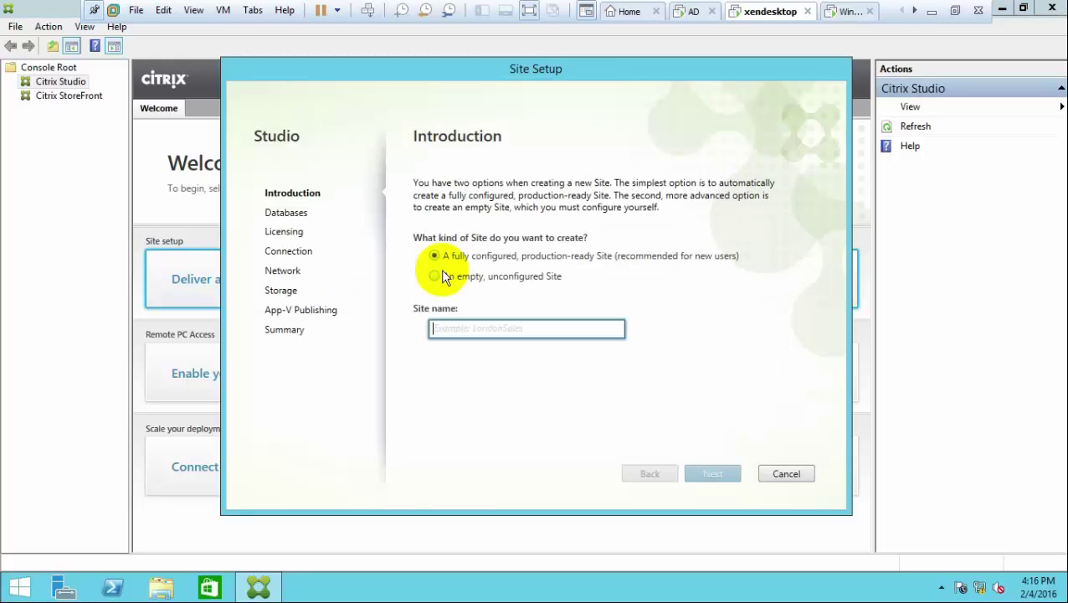
Name the site 'harsha', keeping the default databases and the free 30-day trial license
type("harsha")
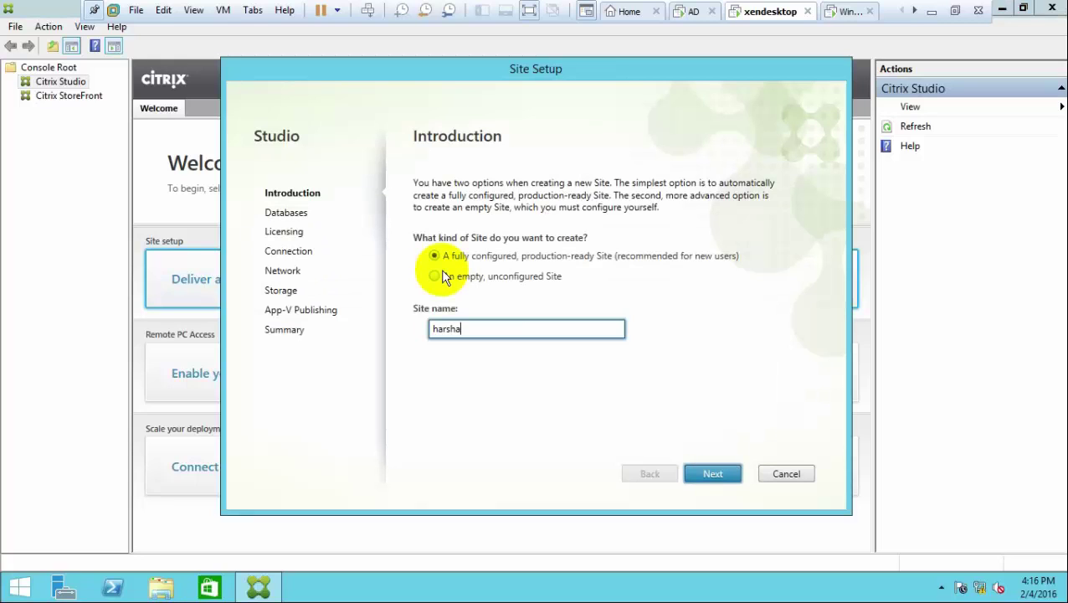
left_click(718, 476)
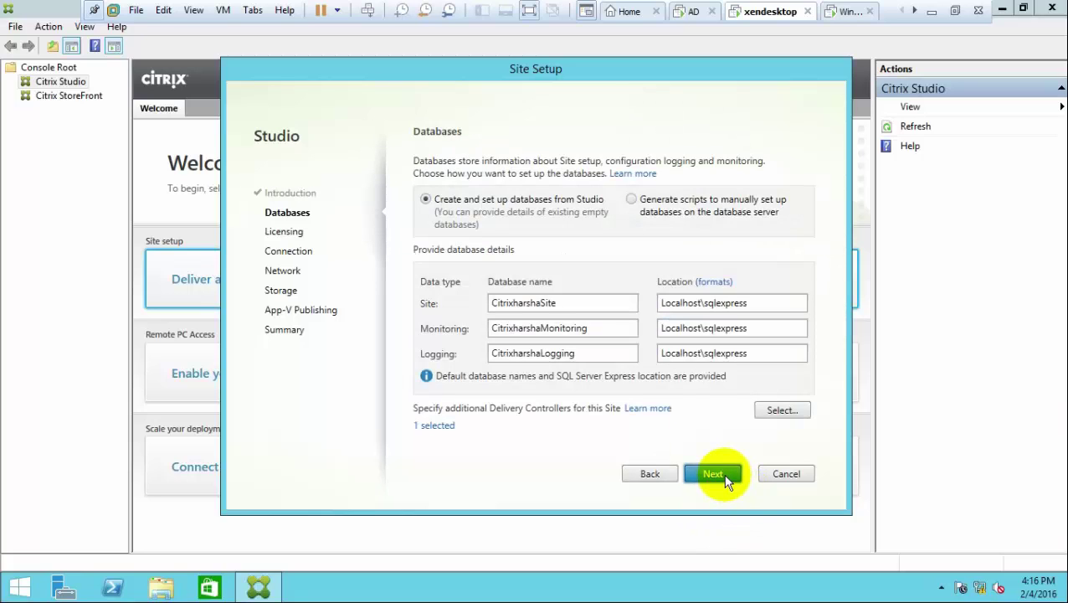
left_click(726, 480)
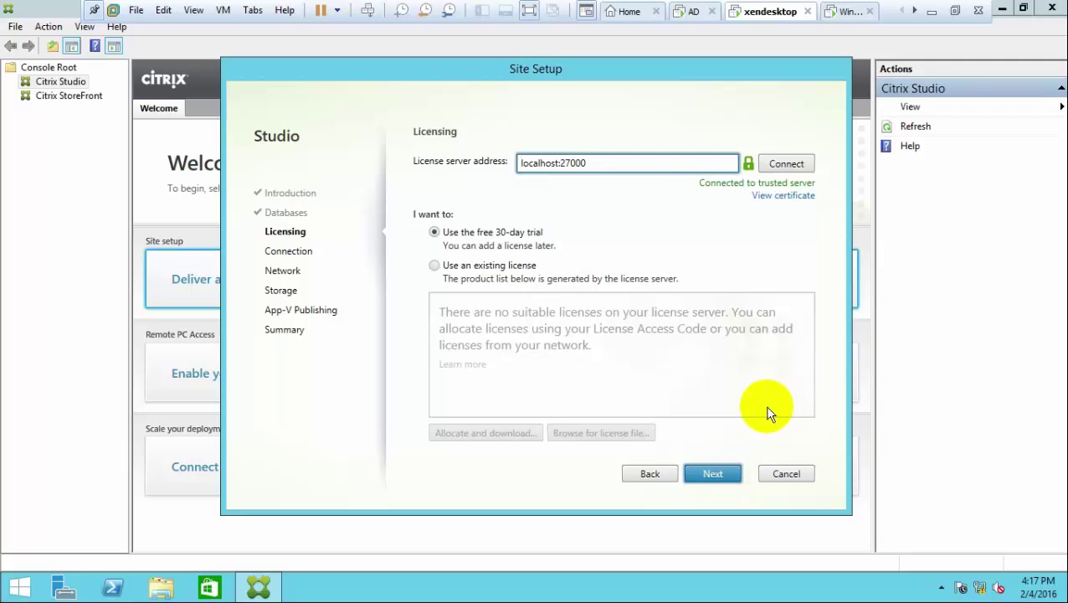
left_click(724, 473)
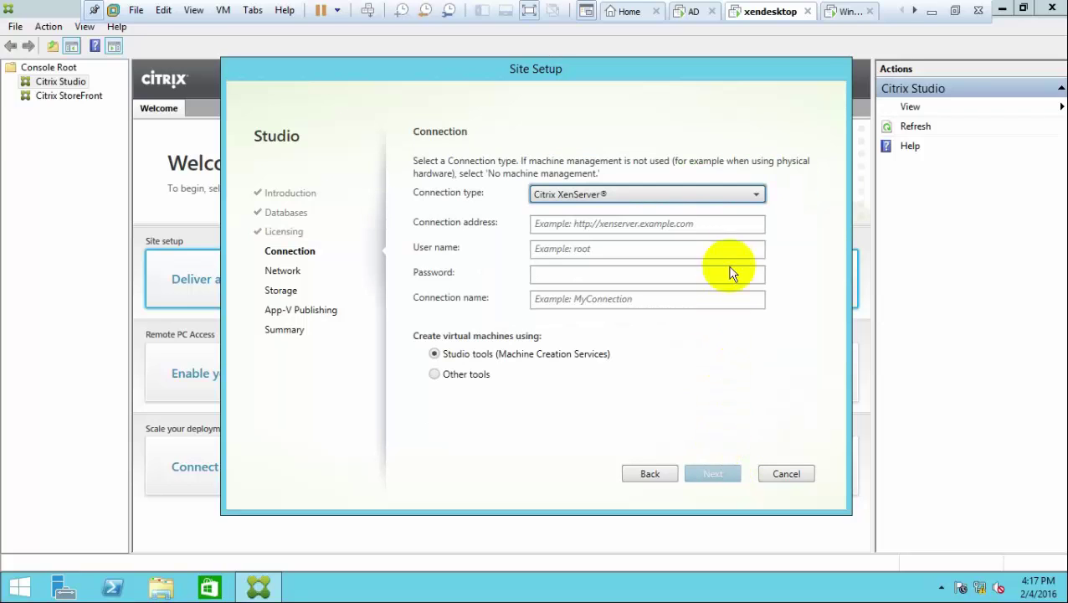
Choose No machine management, skip App-V publishing, opt out of CEIP, and finish creating the site
left_click(701, 196)
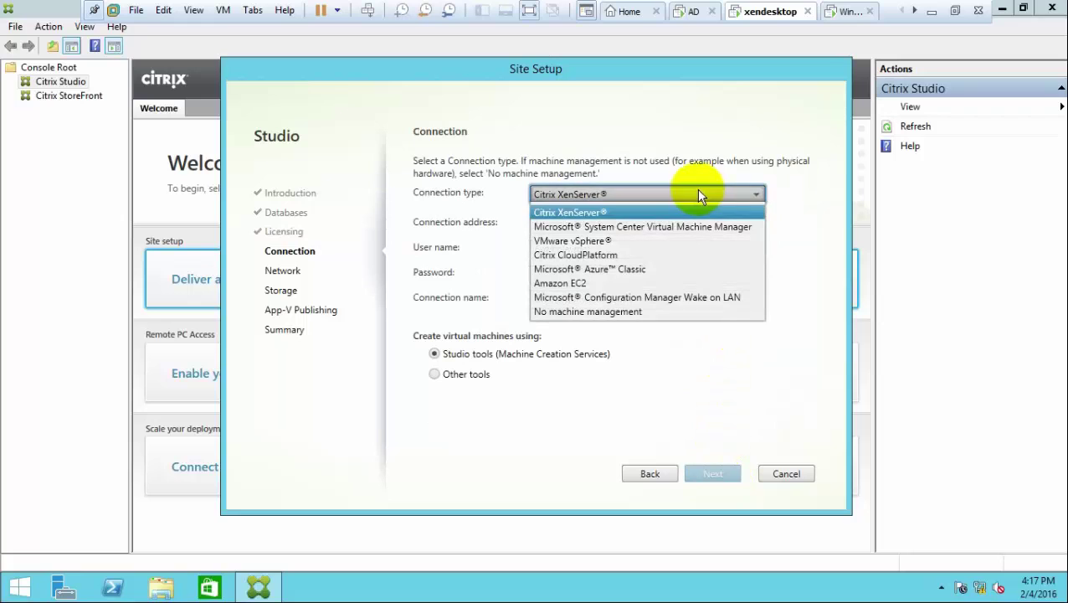
left_click(596, 314)
left_click(723, 474)
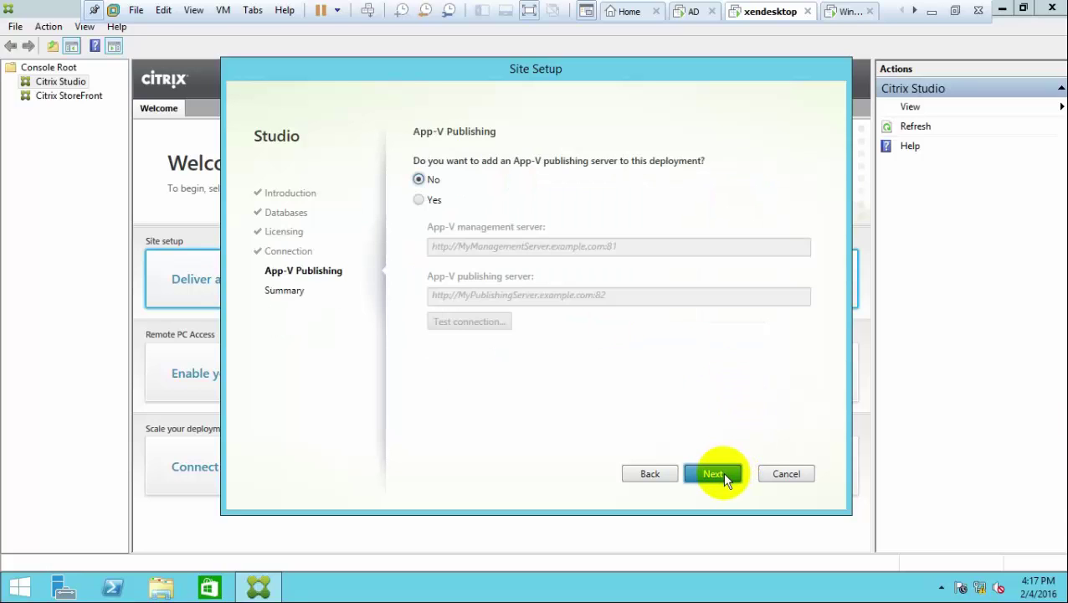
left_click(721, 473)
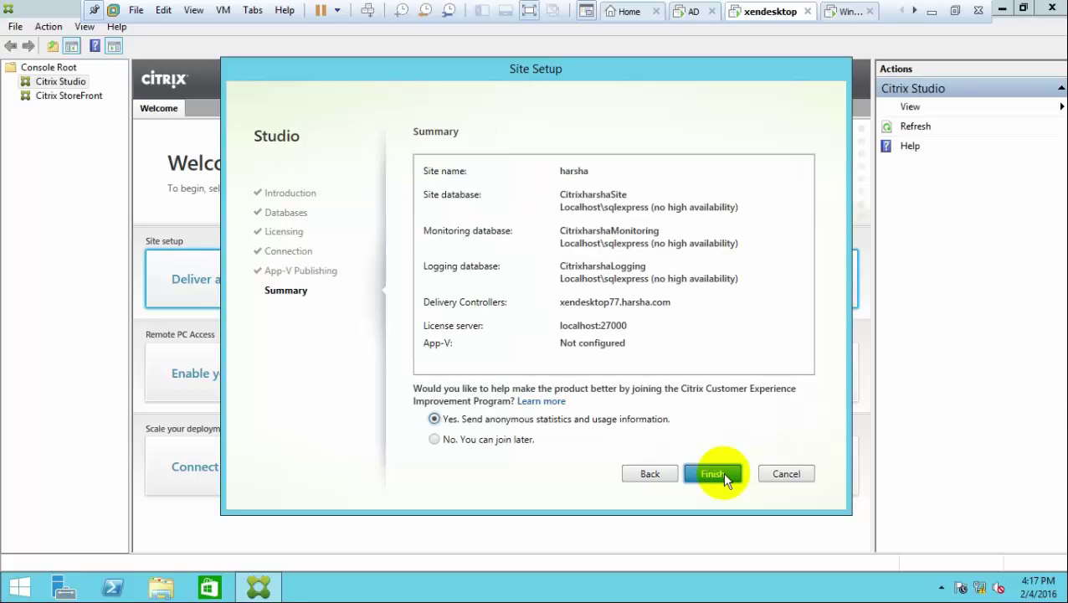
left_click(513, 444)
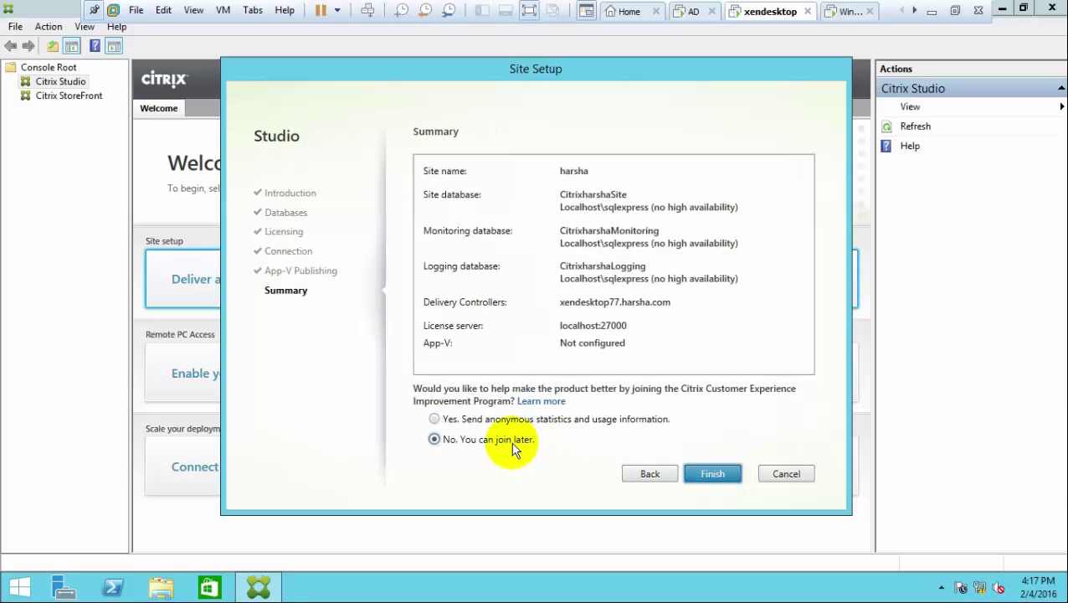
left_click(708, 484)
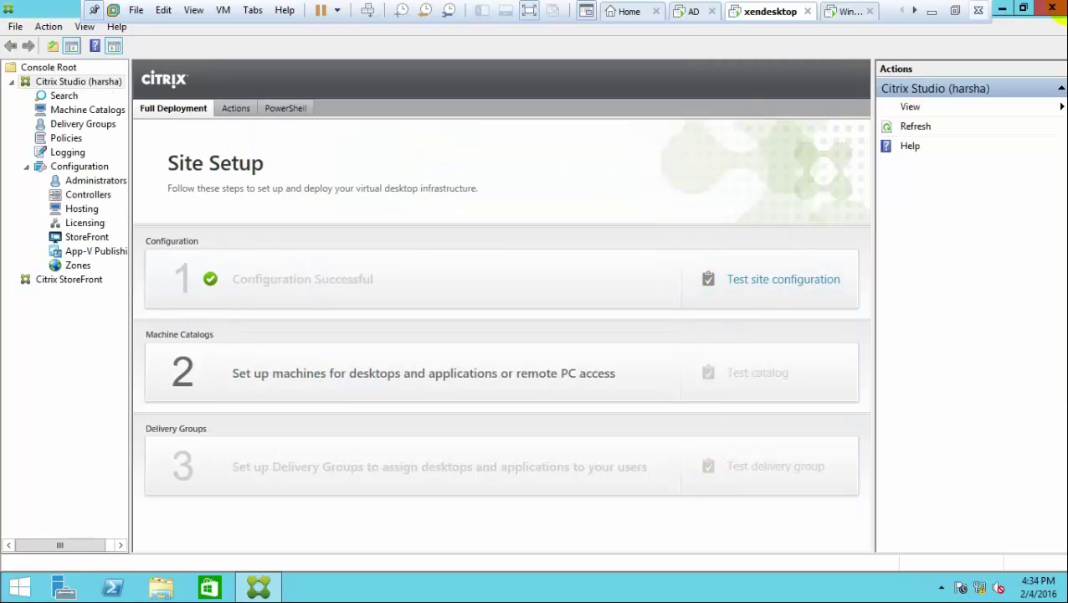
Minimize Citrix Studio and switch to the Windows 7 virtual machine's tab
mouse_move(1057, 10)
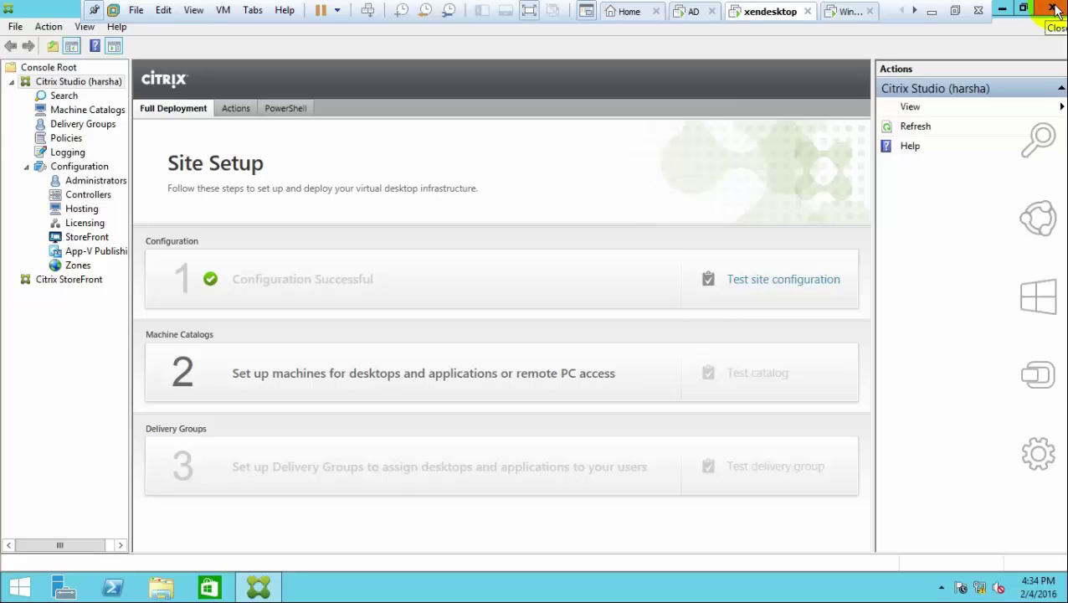
left_click(1011, 9)
left_click(862, 10)
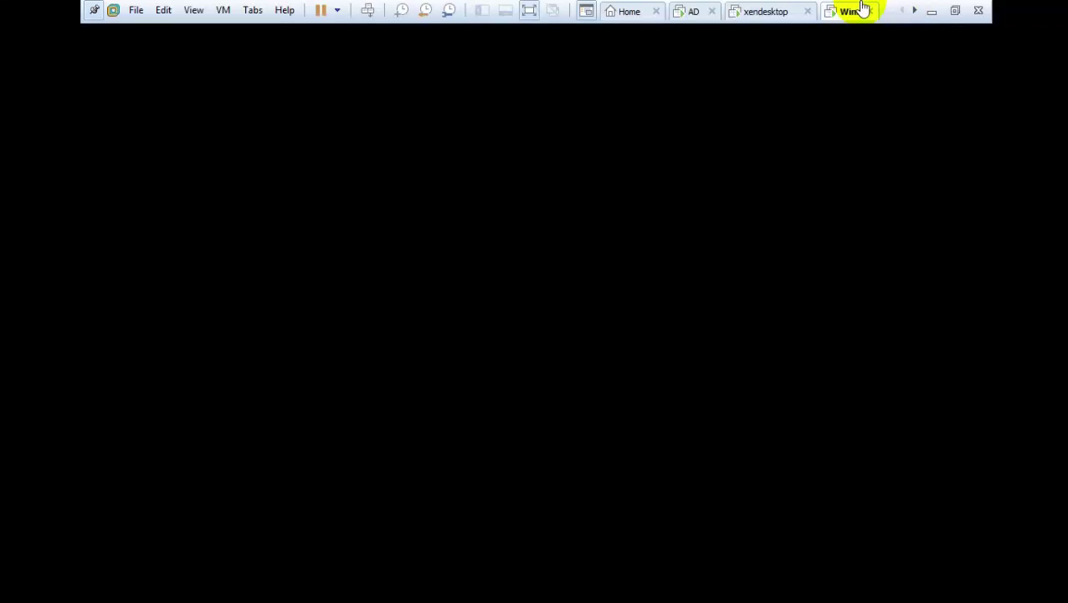
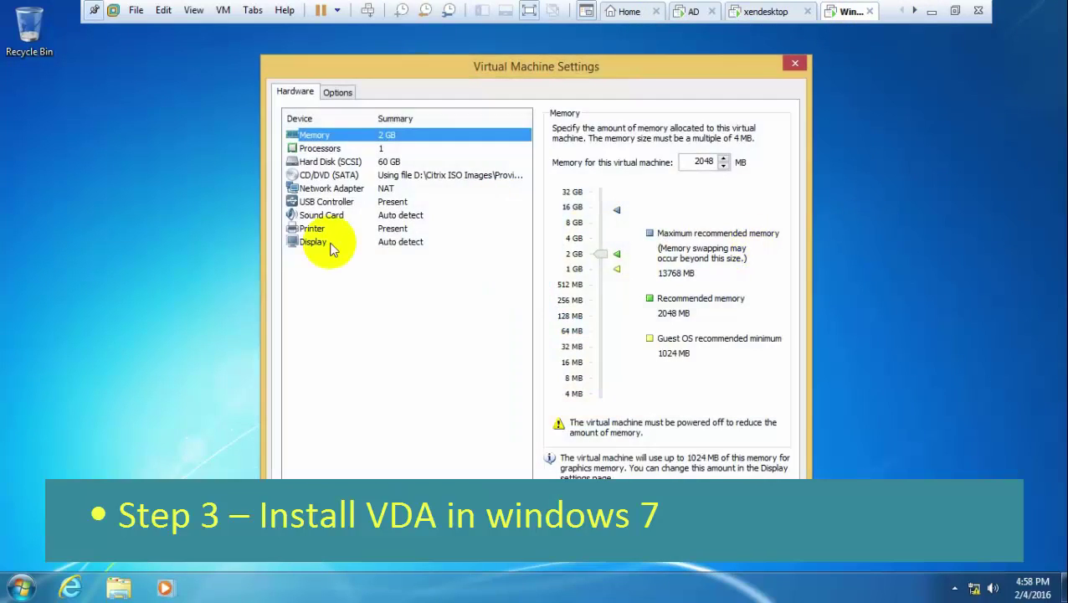
Connect the VM's CD/DVD drive to the XenApp_and_XenDesktop_7_7.iso image
left_click(403, 174)
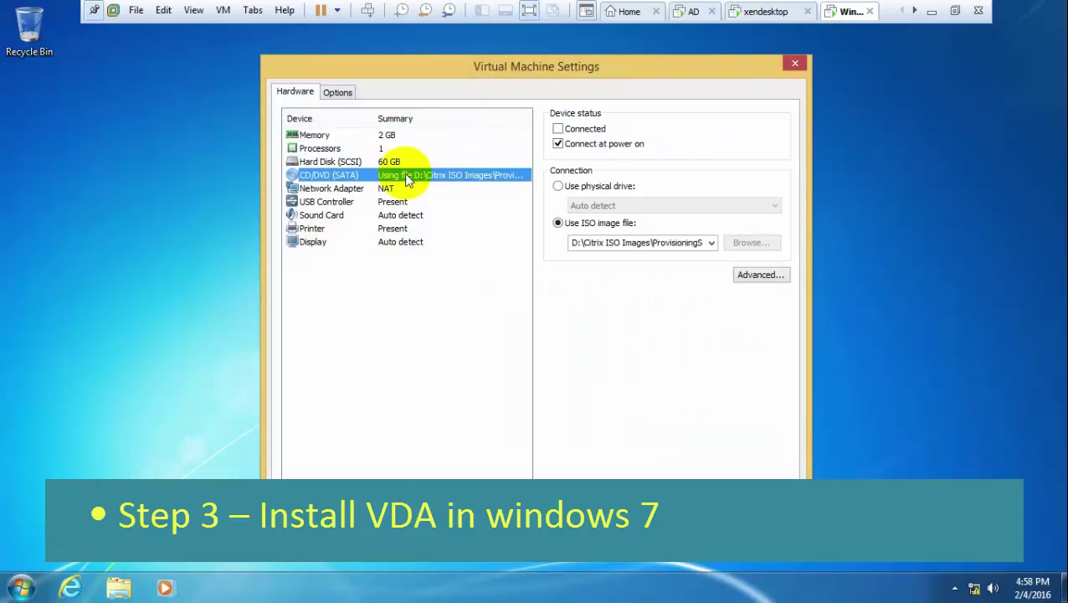
left_click(588, 131)
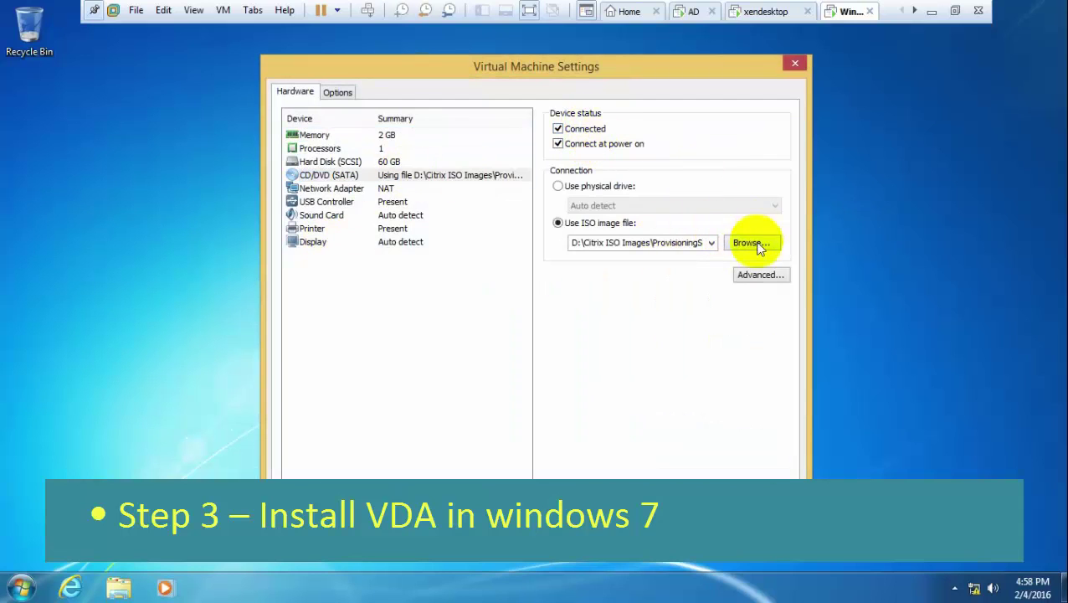
left_click(752, 242)
left_click(471, 307)
scroll(471, 307, "down", 3)
left_click(471, 306)
scroll(471, 306, "down", 1)
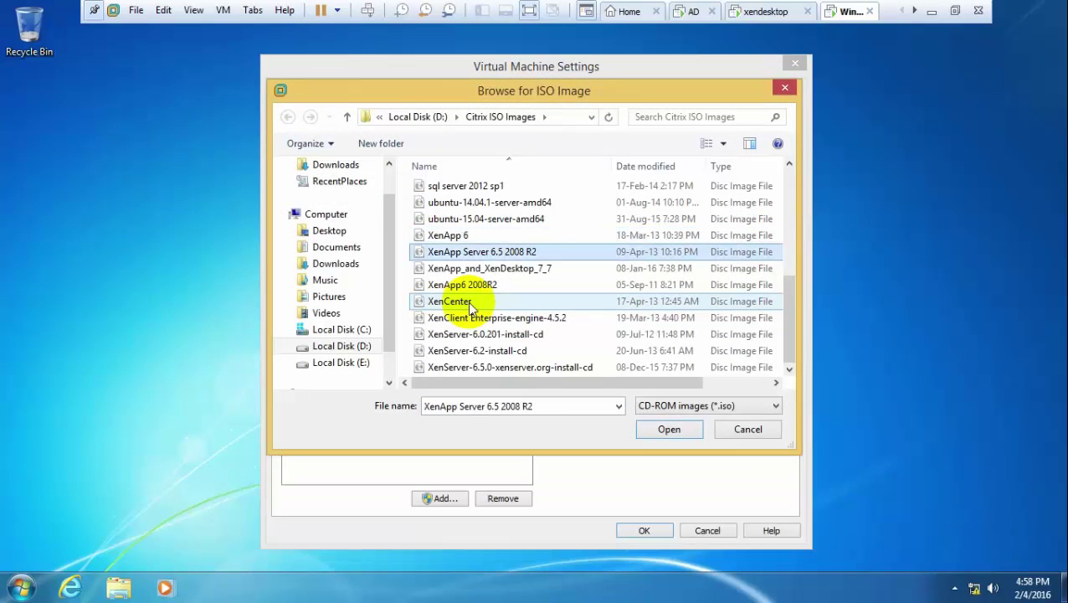
key("Down")
left_click(674, 428)
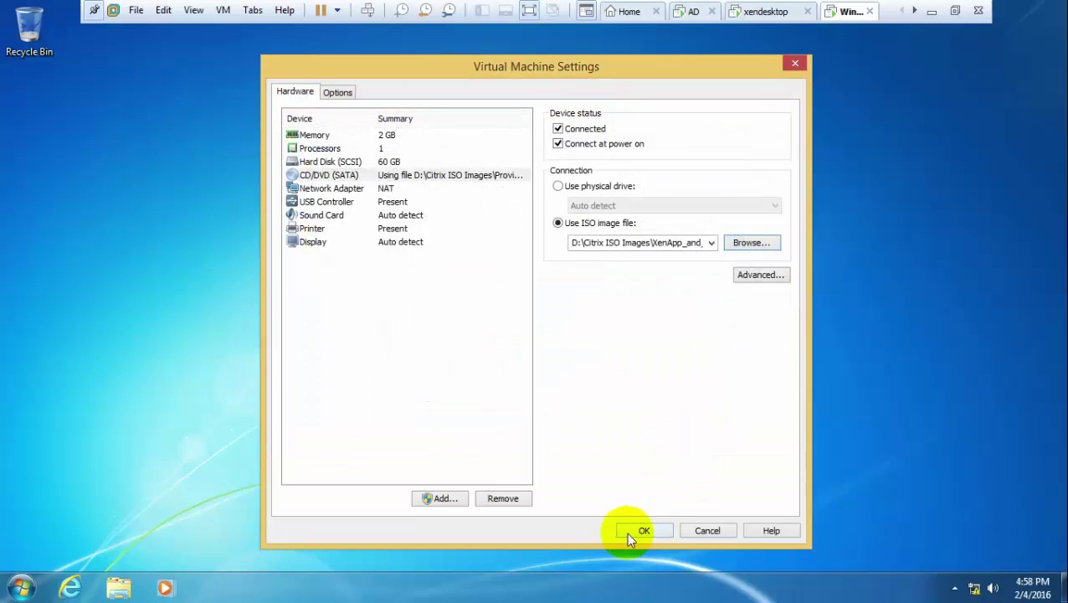
left_click(636, 533)
Open the DVD drive from Computer and start the XenDesktop installer
left_click(21, 587)
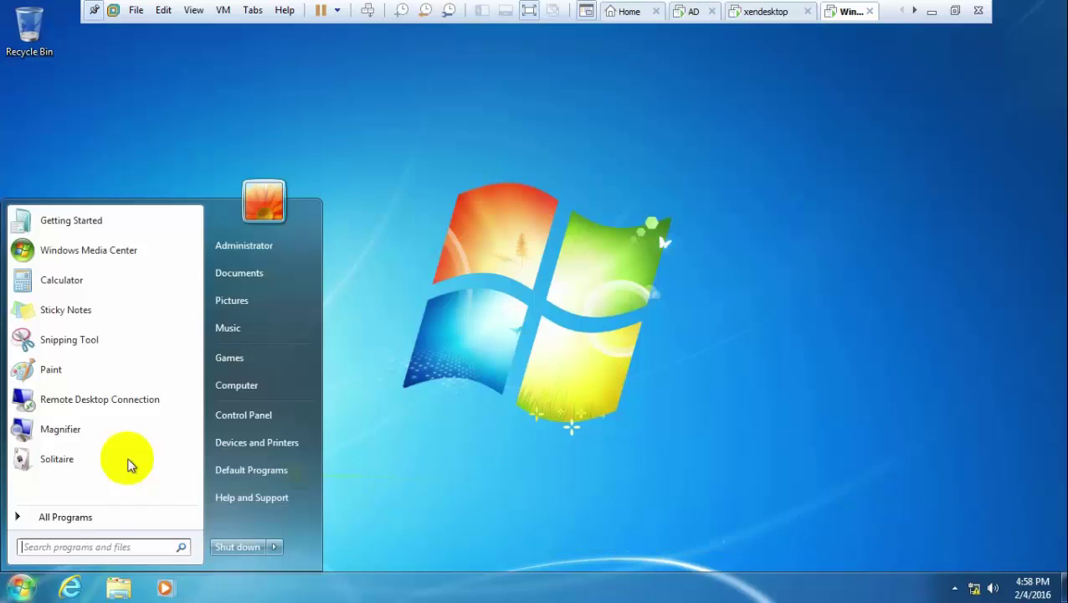
left_click(284, 385)
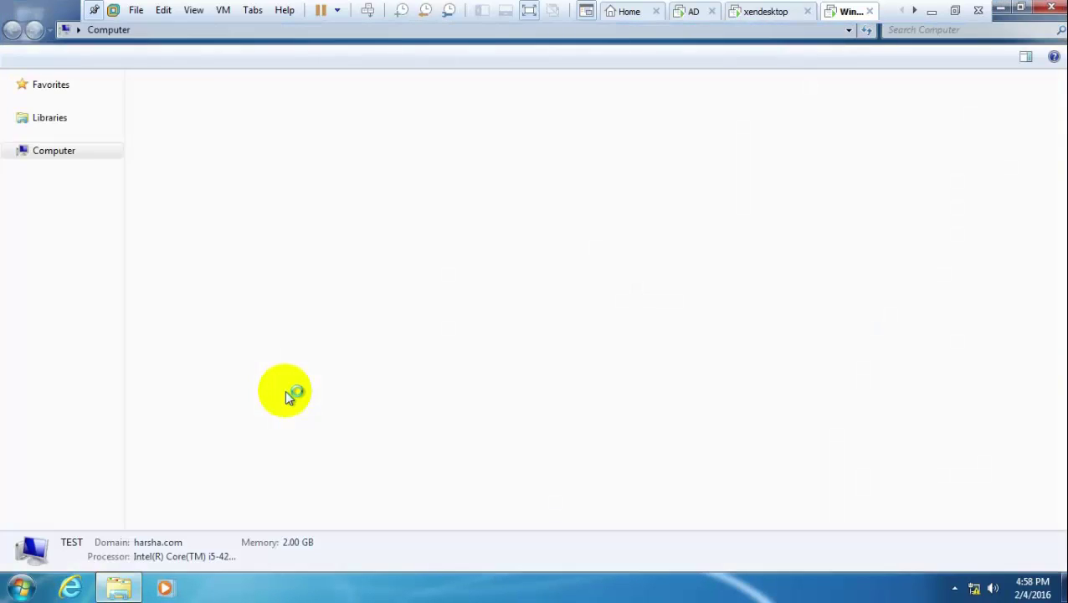
left_click(265, 196)
double_click(268, 196)
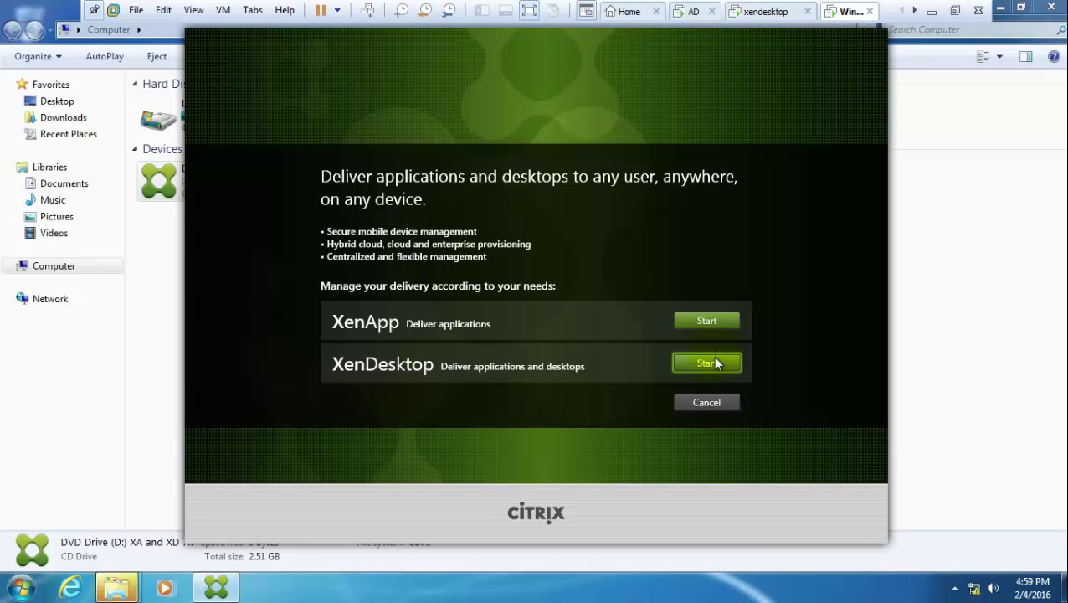
left_click(712, 361)
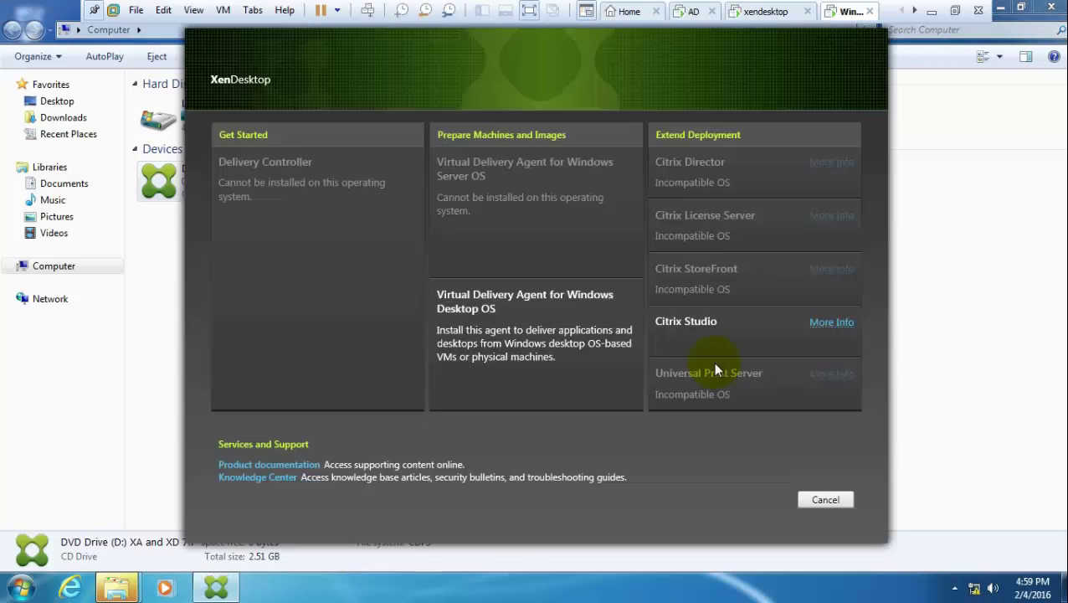
Choose the Windows Desktop OS agent, keep defaults through Core Components, and switch to the xendesktop VM
left_click(591, 326)
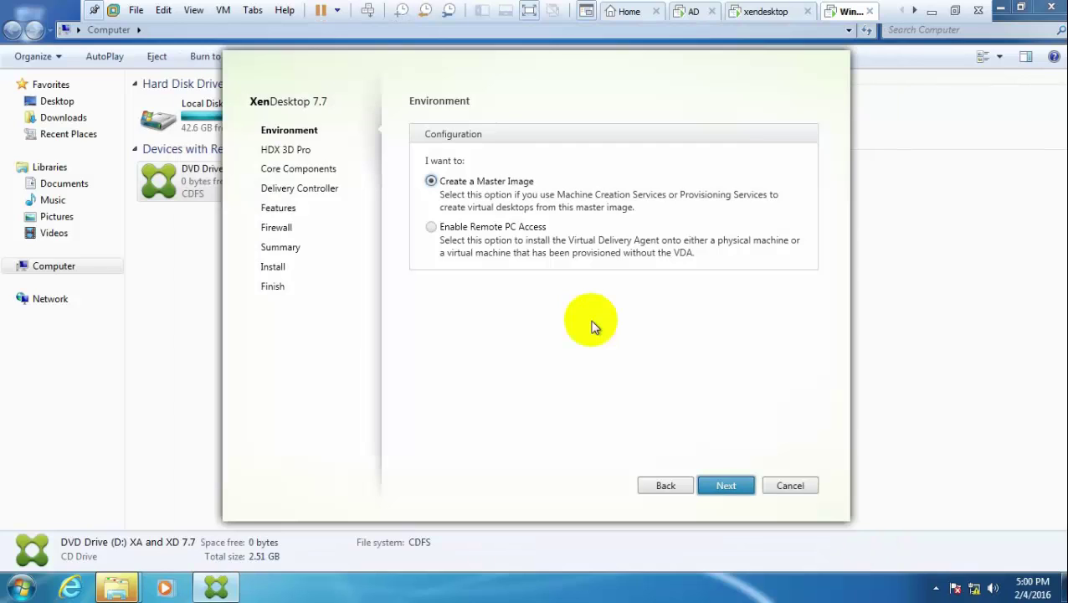
left_click(723, 487)
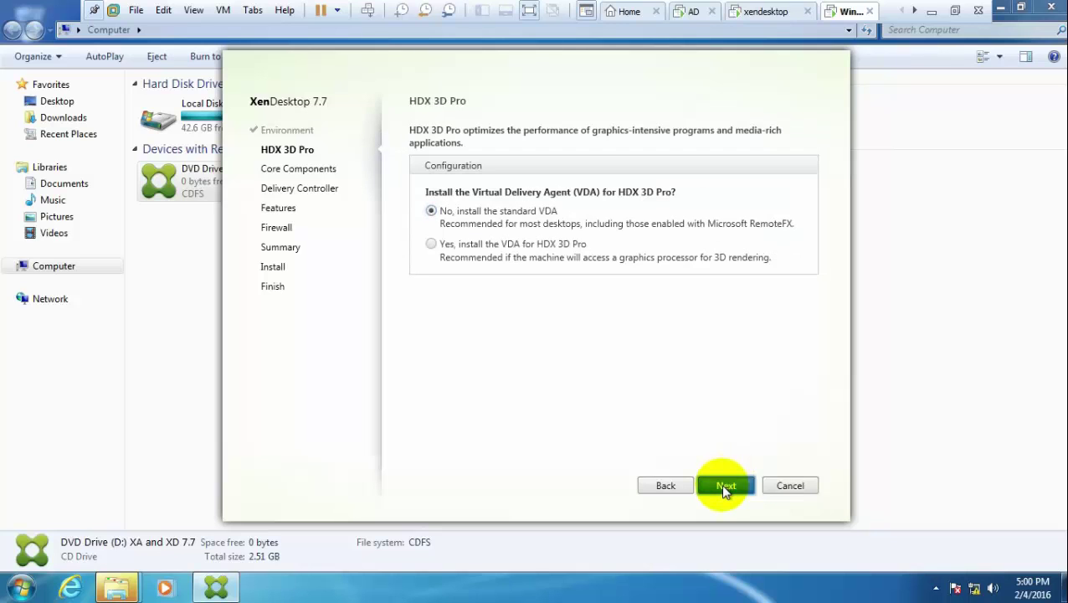
left_click(723, 487)
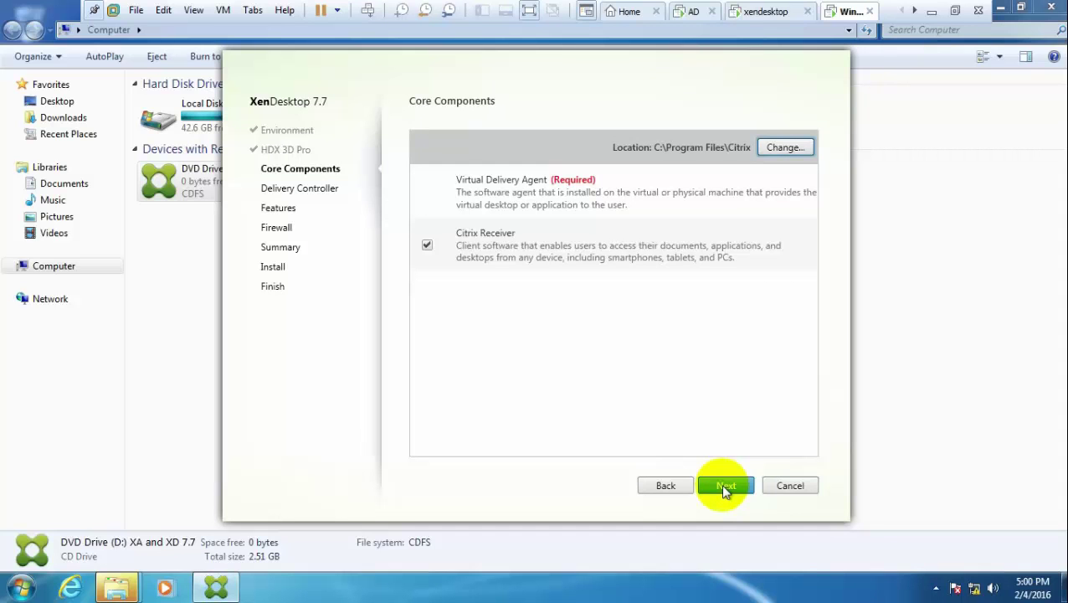
left_click(723, 487)
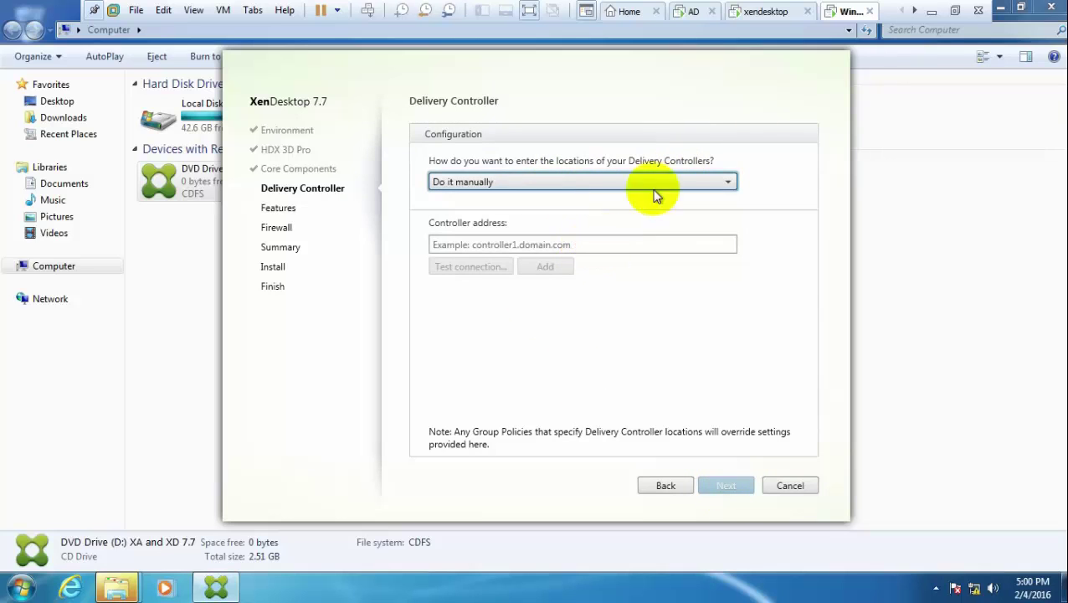
left_click(740, 10)
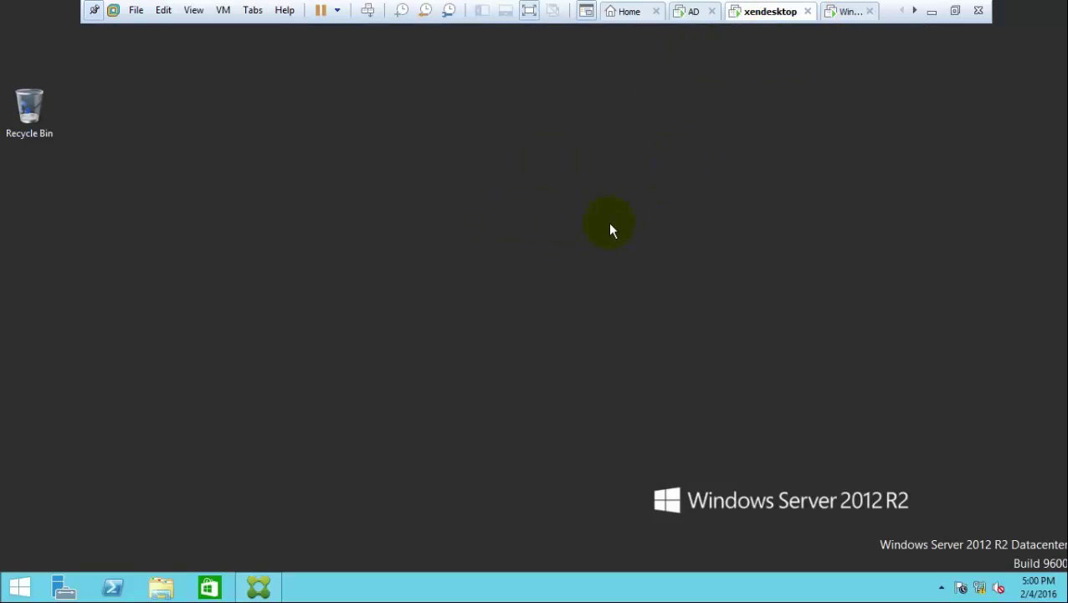
Open Command Prompt via Run and run the hostname command
key("super+r")
type("cmd")
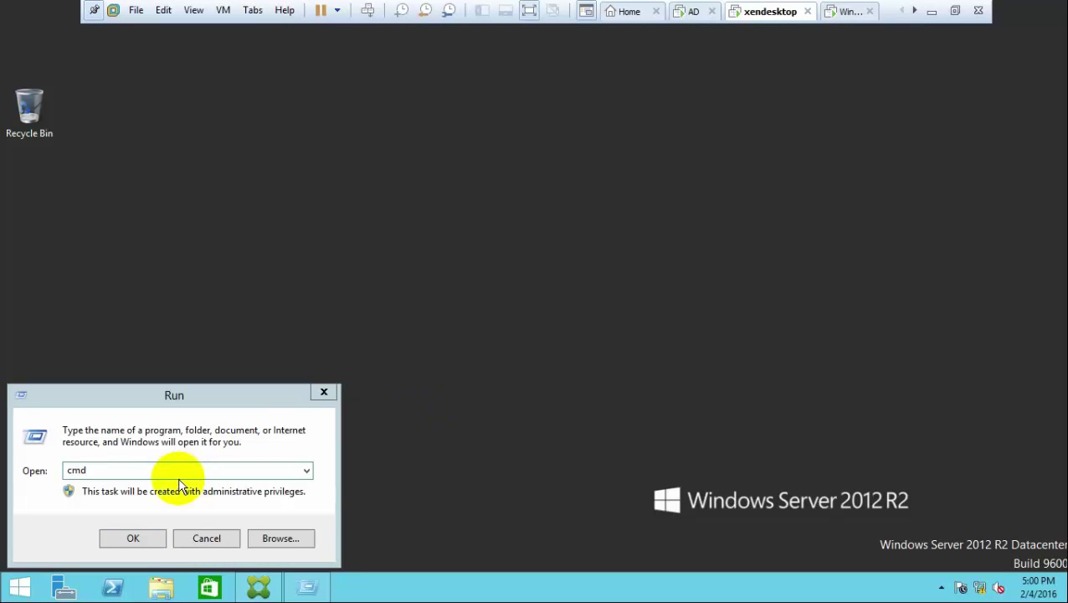
left_click(178, 483)
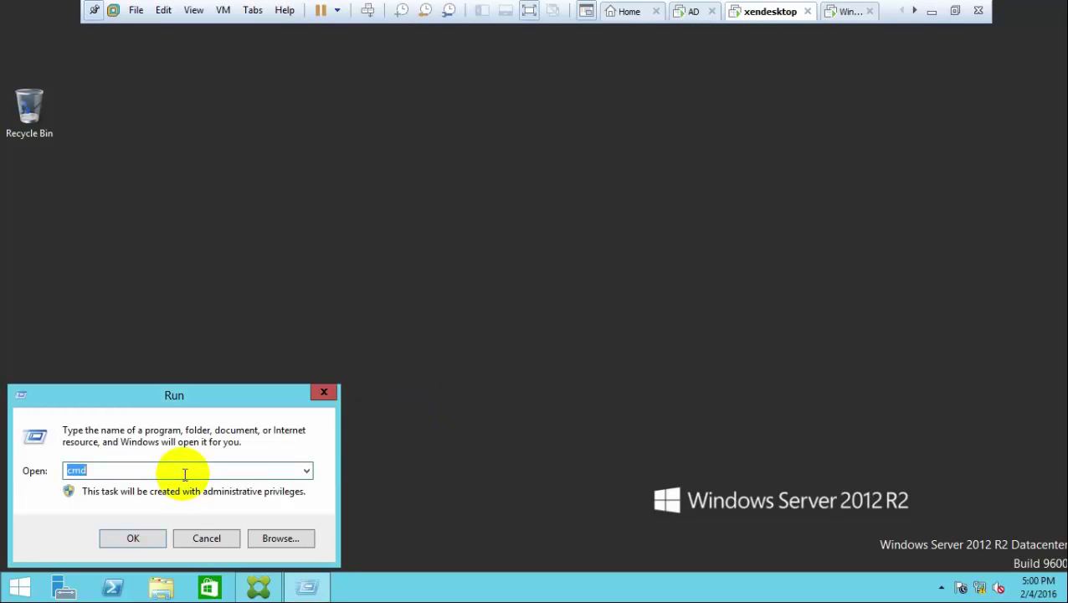
key("Return")
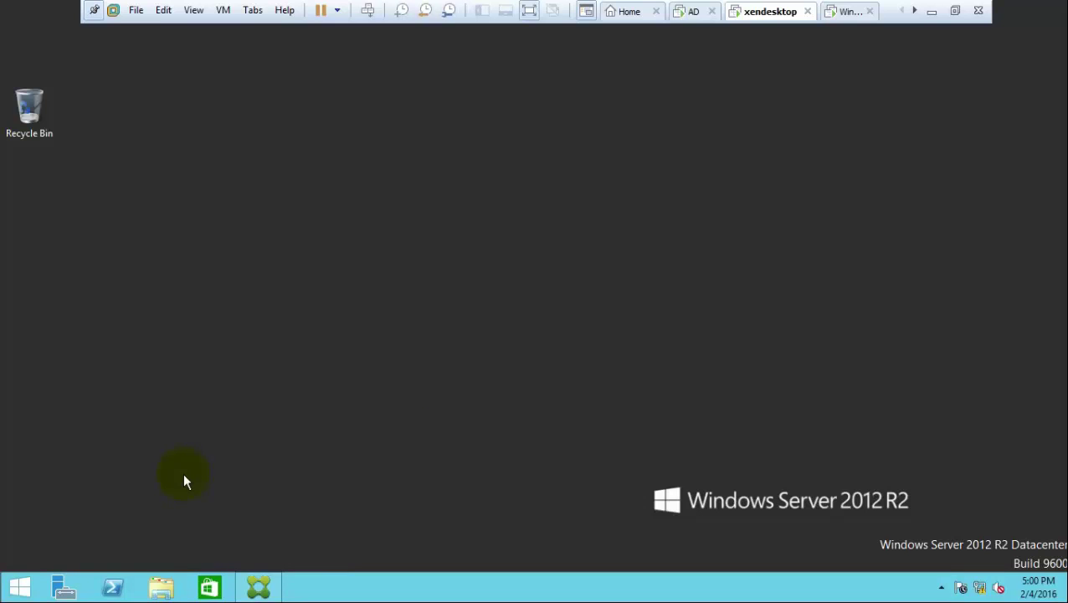
left_click(18, 587)
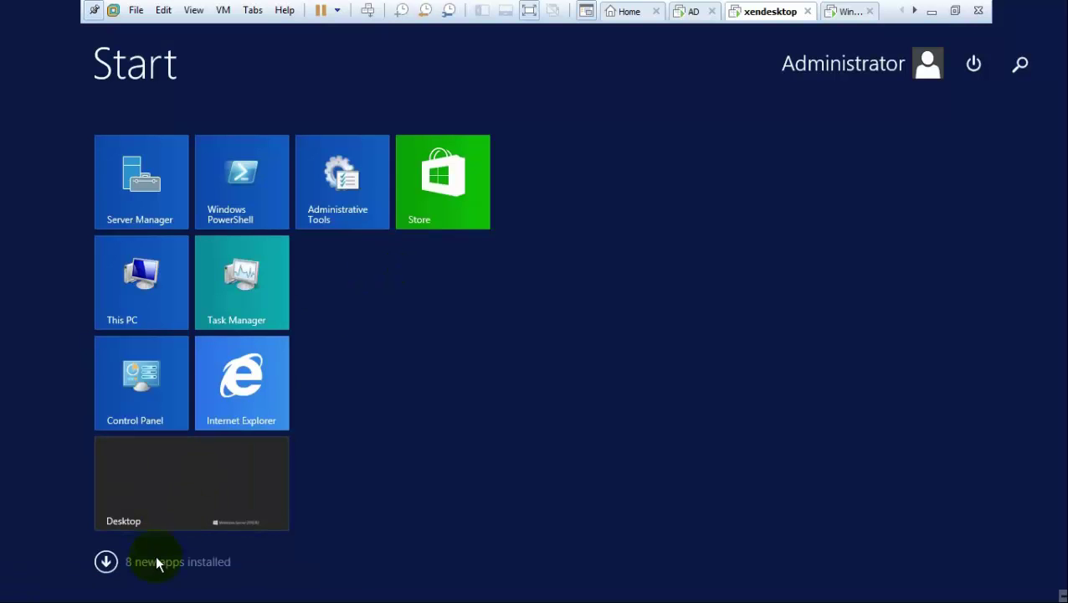
left_click(222, 477)
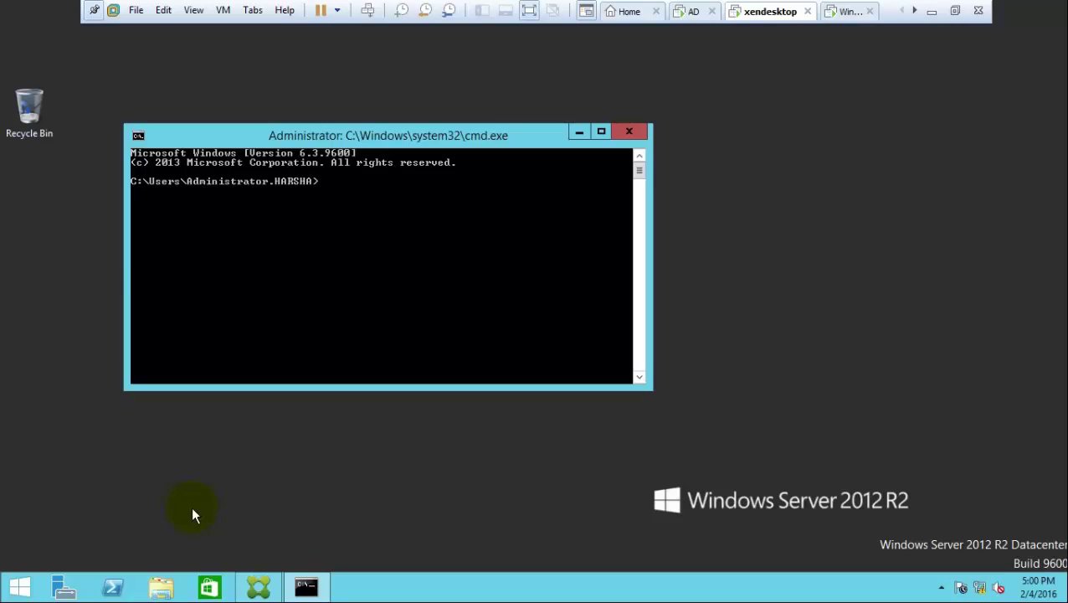
type("hostname")
key("Return")
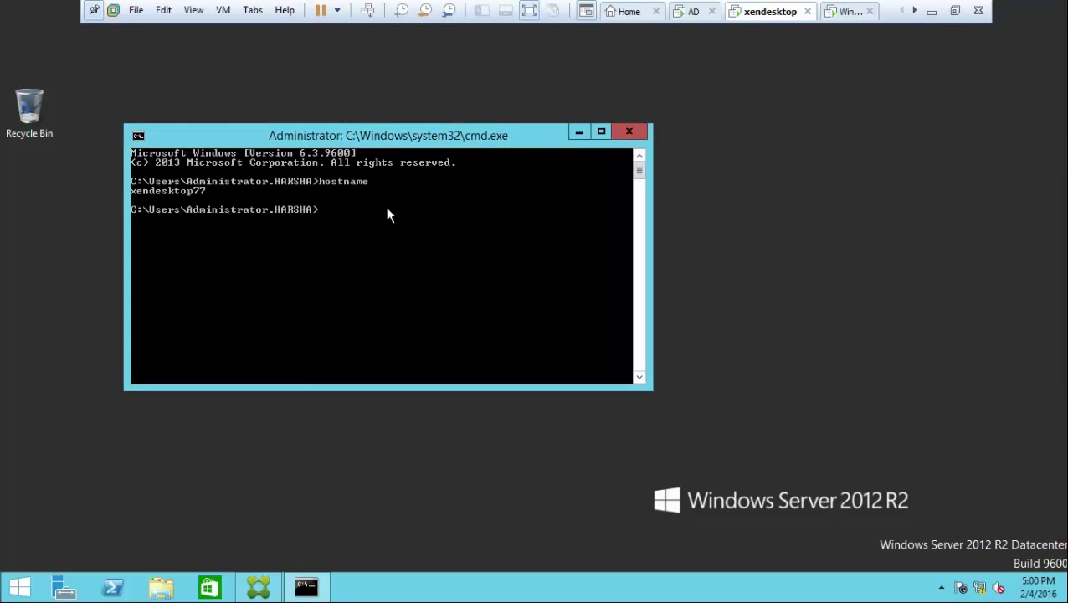
Copy the host name xendesktop77 and return to the Windows 7 VM
right_click(204, 200)
left_click(221, 210)
left_click_drag(210, 191, 133, 194)
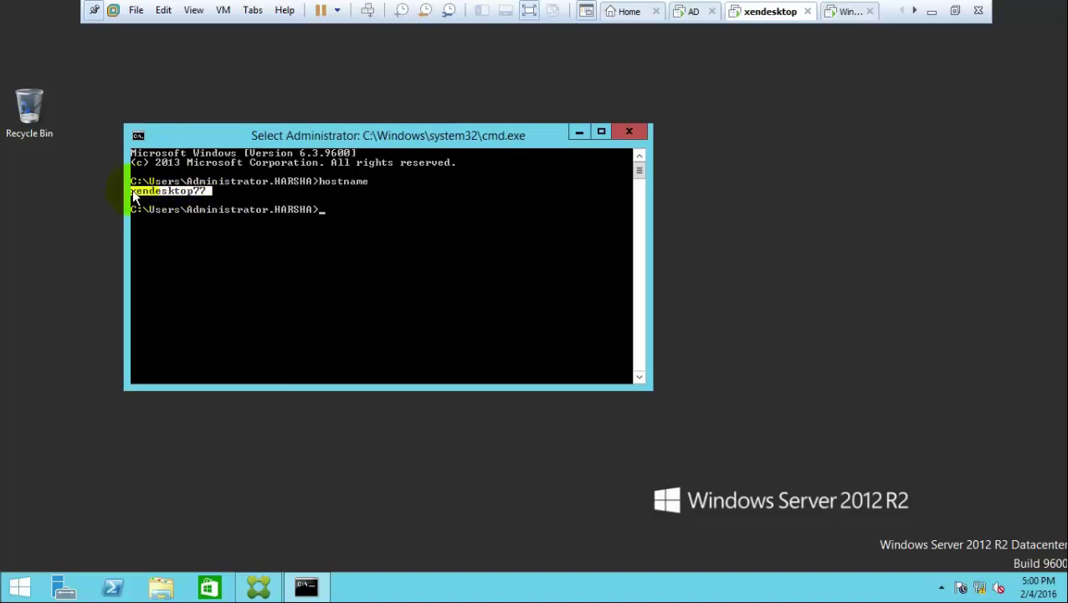
key("Return")
left_click(847, 11)
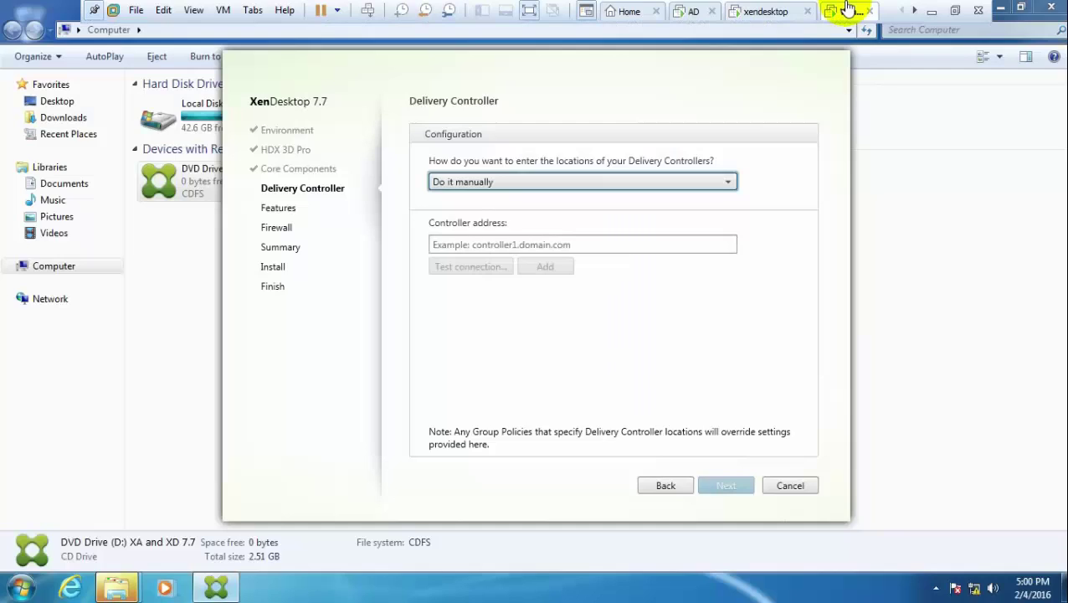
Enter controller xendesktop77.harsha.com, test the connection, add it, and continue
left_click(578, 245)
left_click(489, 386)
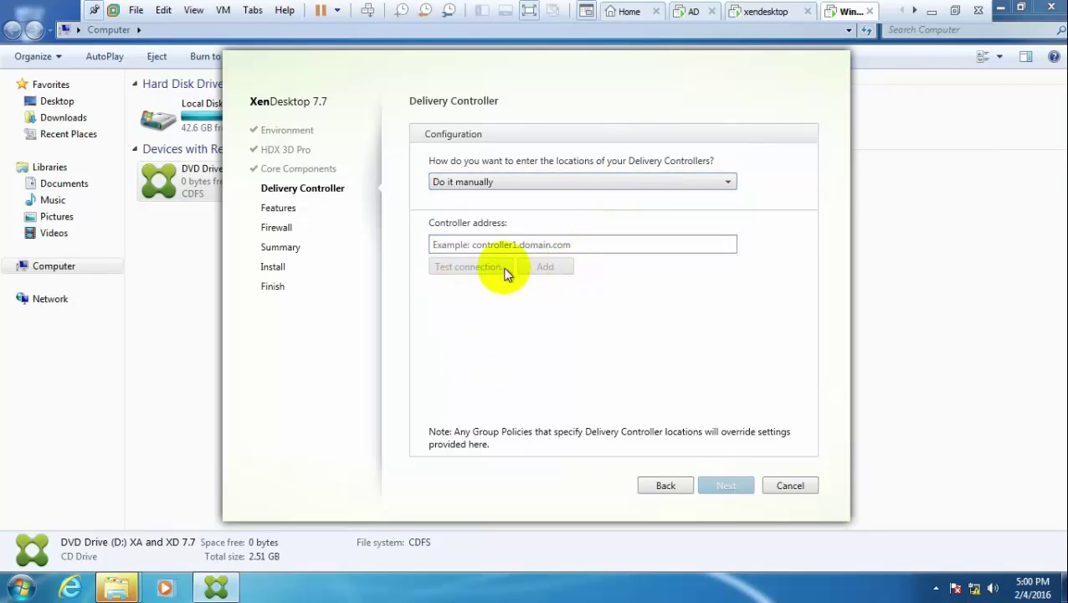
left_click(542, 244)
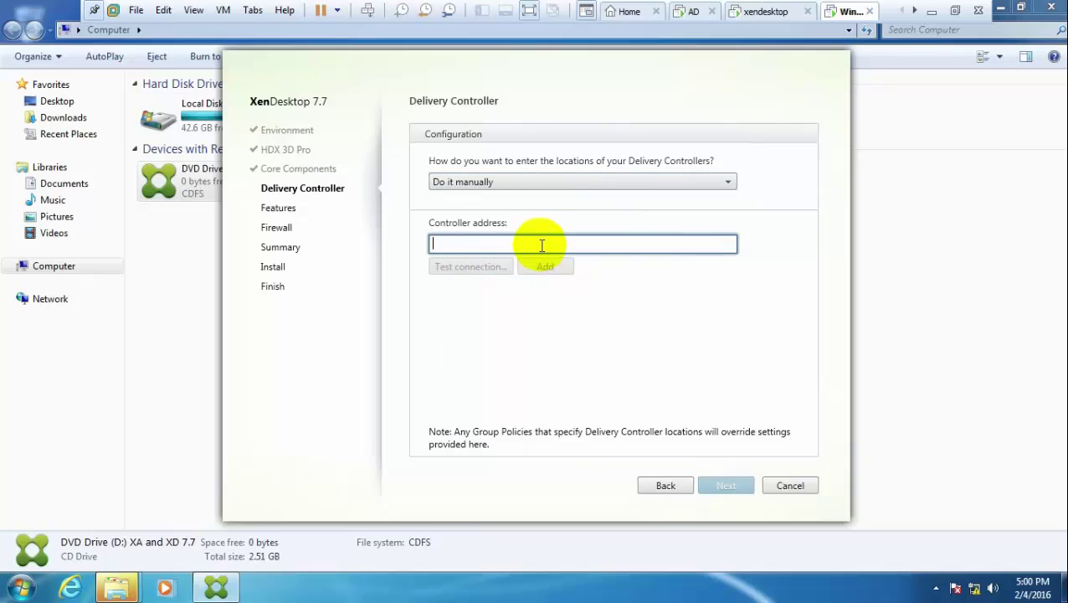
type("xendesktop77.")
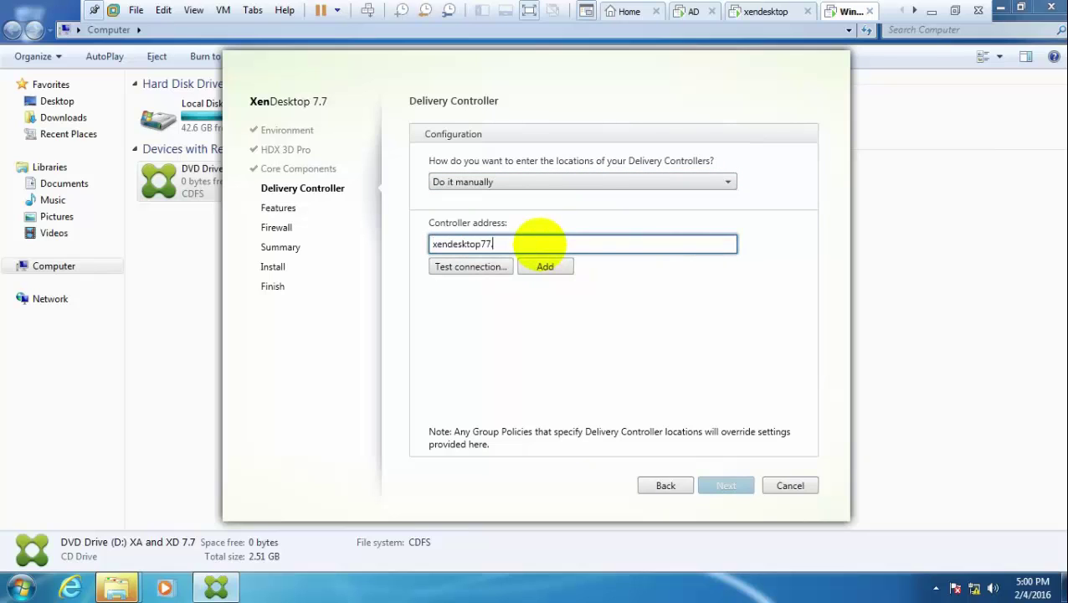
type("harsha.com")
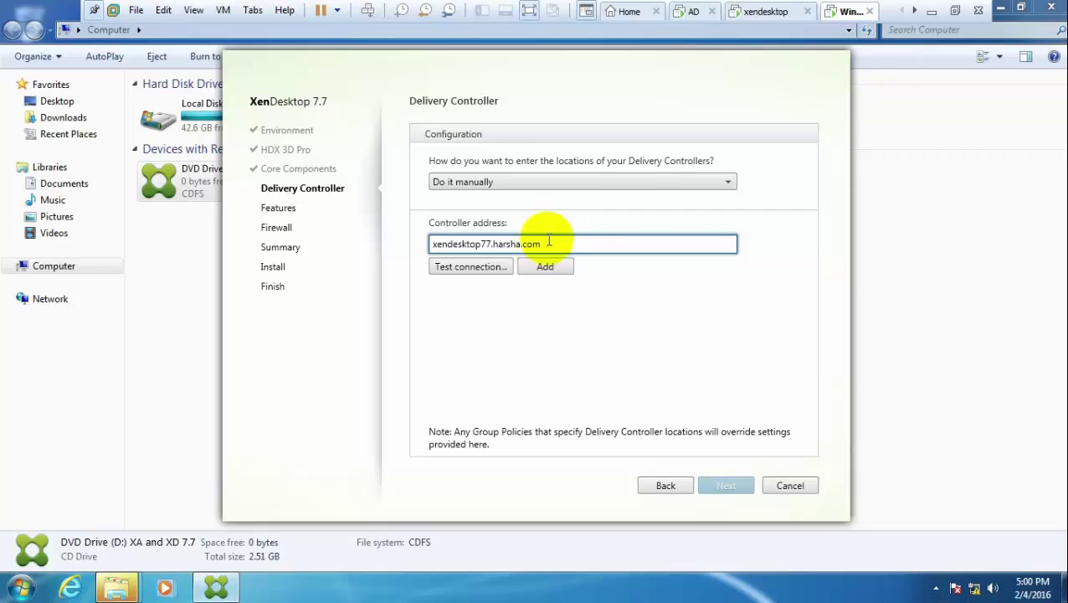
left_click(473, 268)
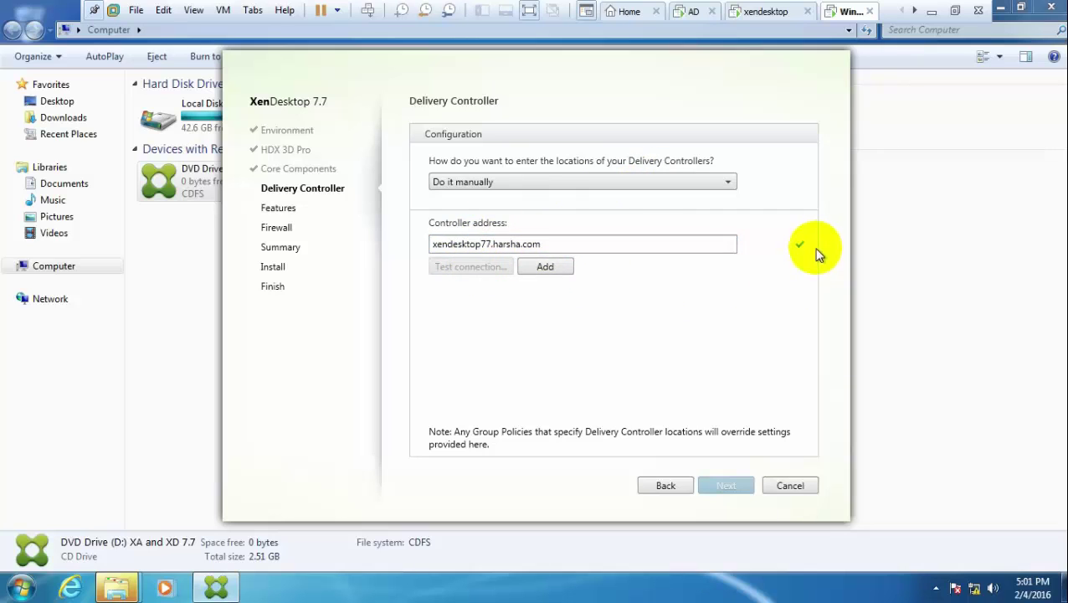
left_click(545, 268)
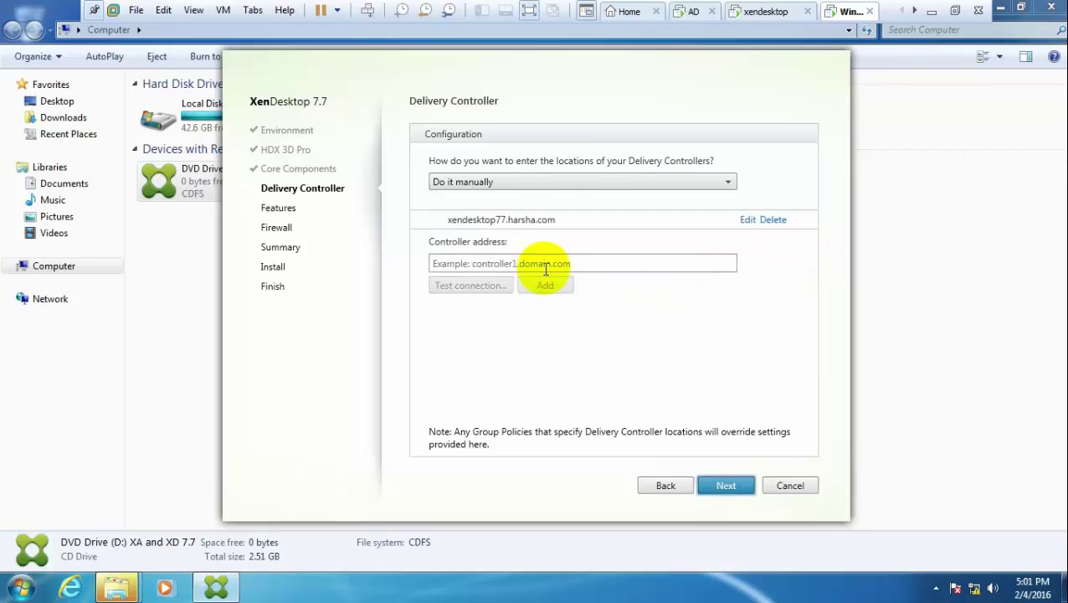
left_click(727, 487)
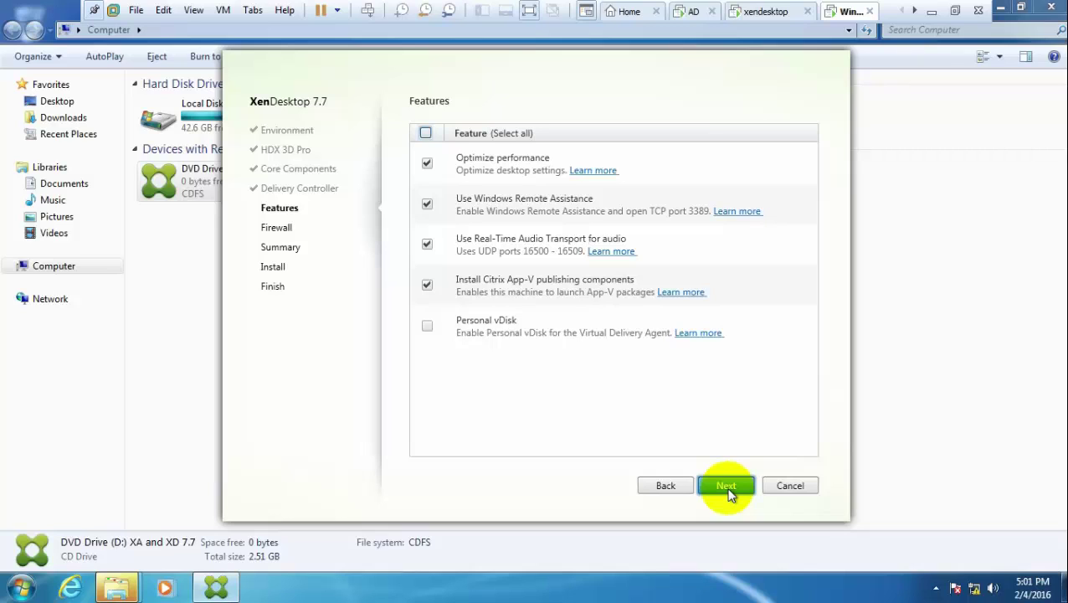
Accept the default features and proceed to install the VDA and Citrix Receiver
left_click(727, 490)
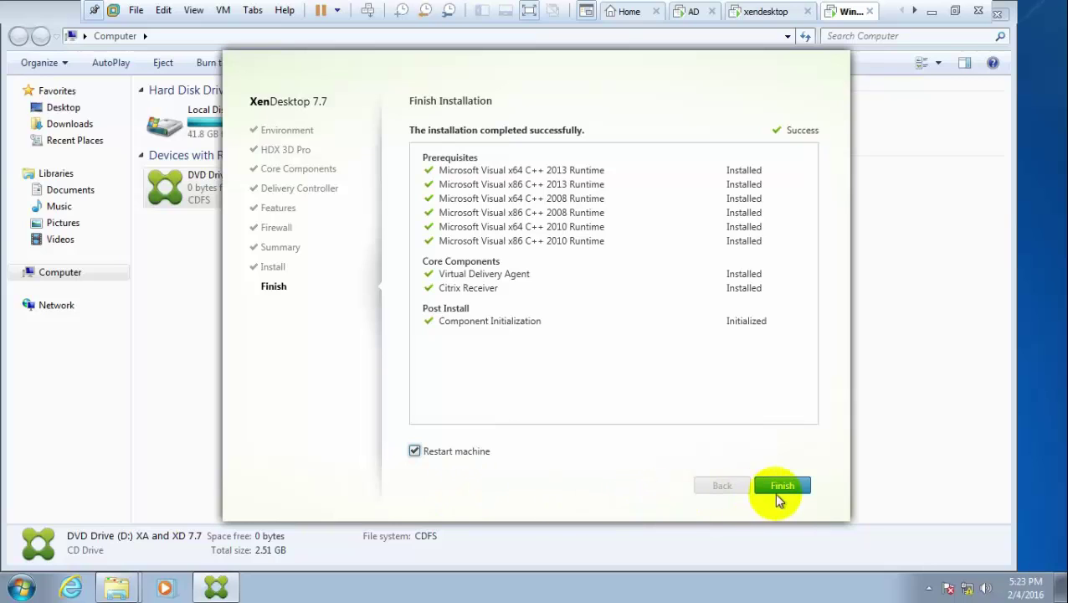
Finish the installer with Restart machine checked so the VM reboots
left_click(802, 487)
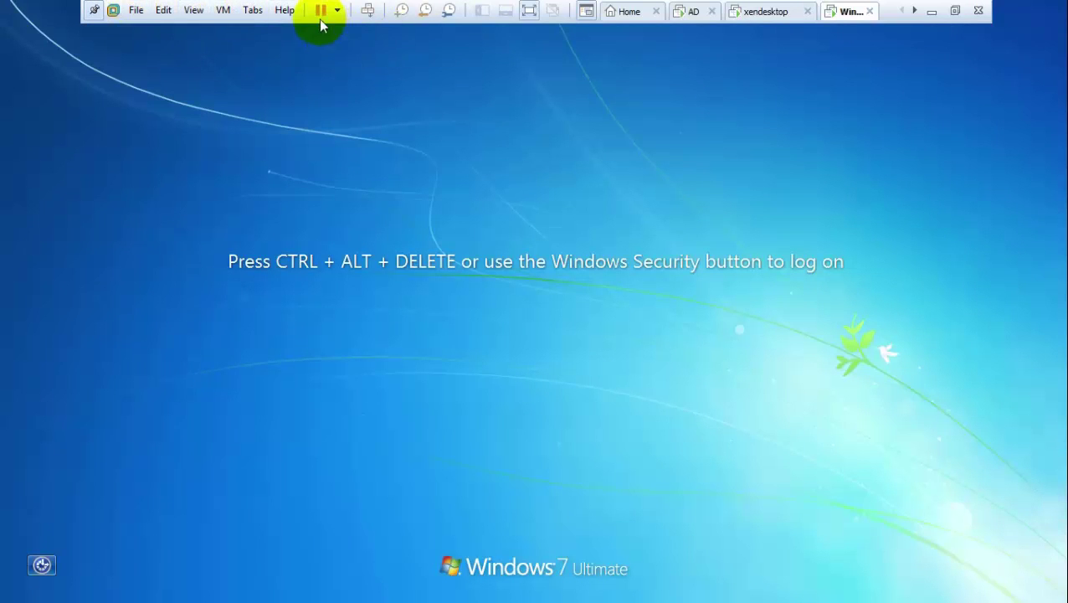
Log back into the Windows 7 VM with the account password
left_click(367, 11)
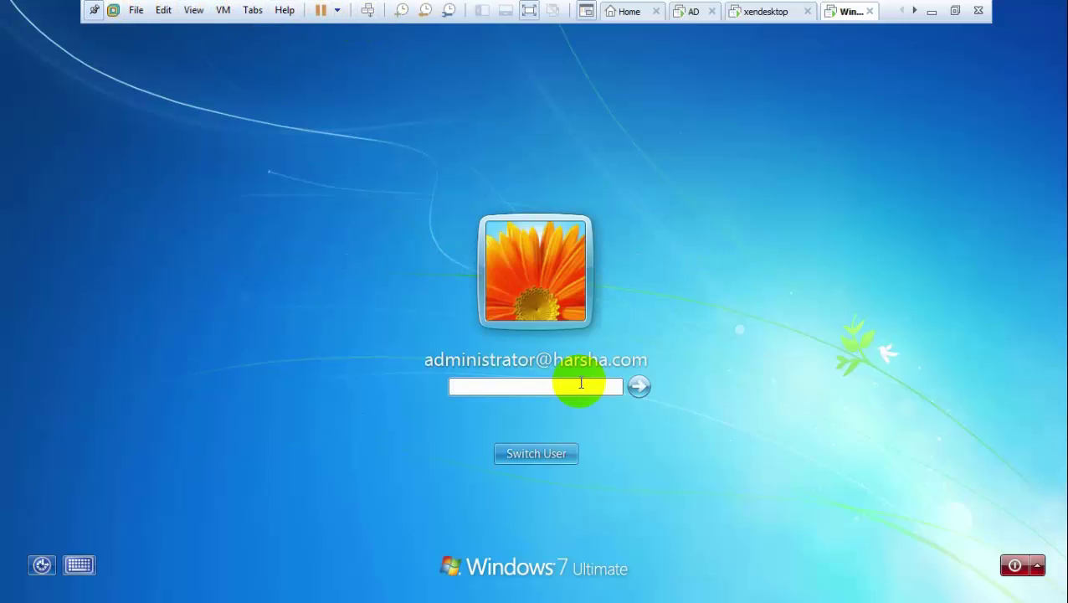
type("**********")
key("Return")
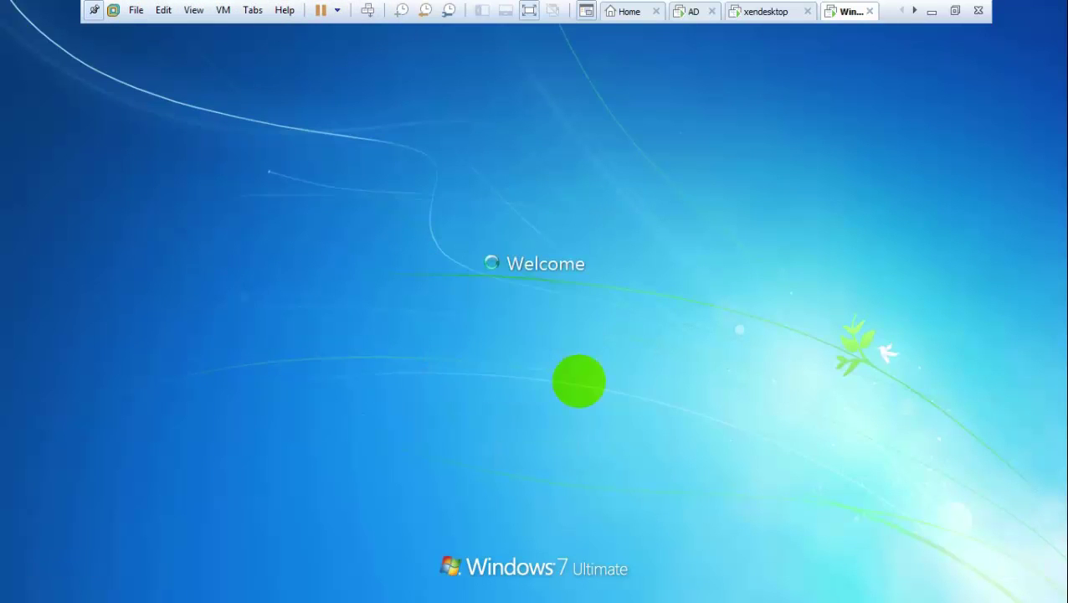
Run hostname in Command Prompt and mark the returned name test
key("super+r")
key("Return")
type("hostname")
key("Return")
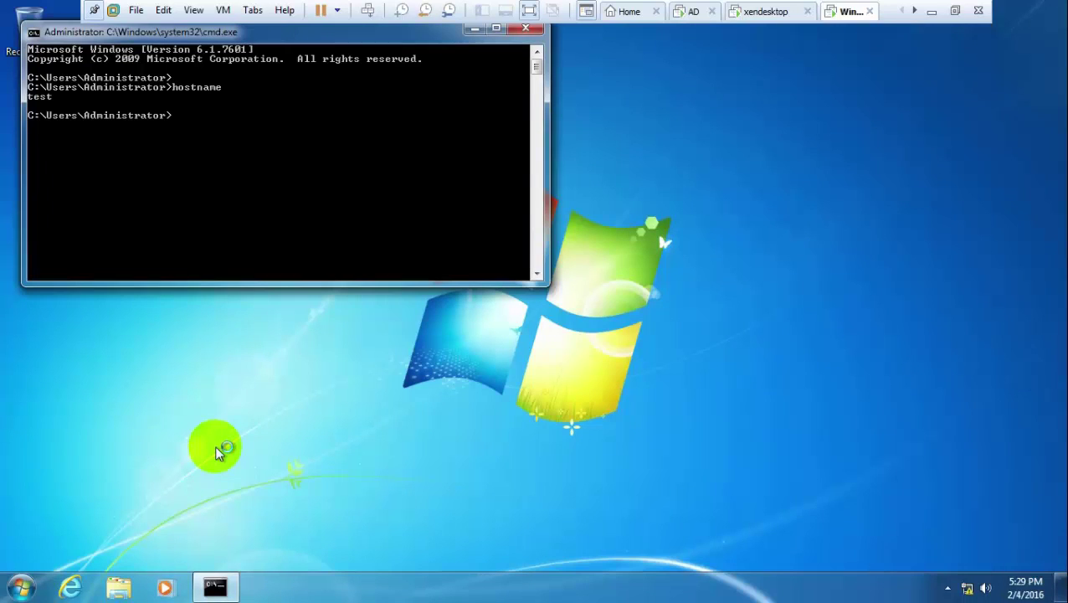
right_click(69, 113)
left_click(92, 123)
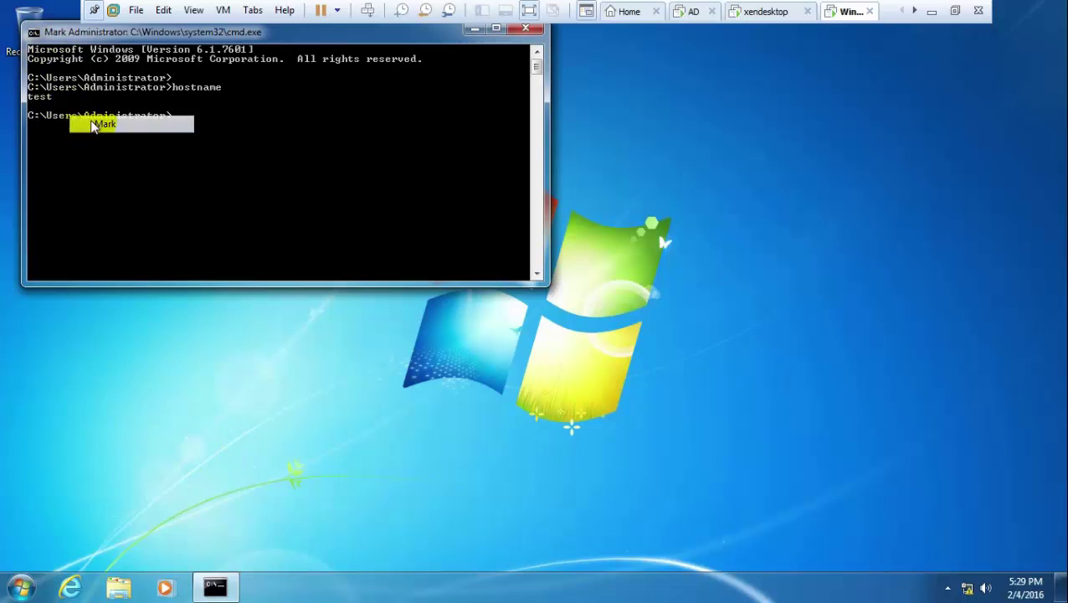
left_click_drag(52, 95, 28, 98)
Copy the test hostname, close Command Prompt, and switch to the xendesktop VM
right_click(33, 96)
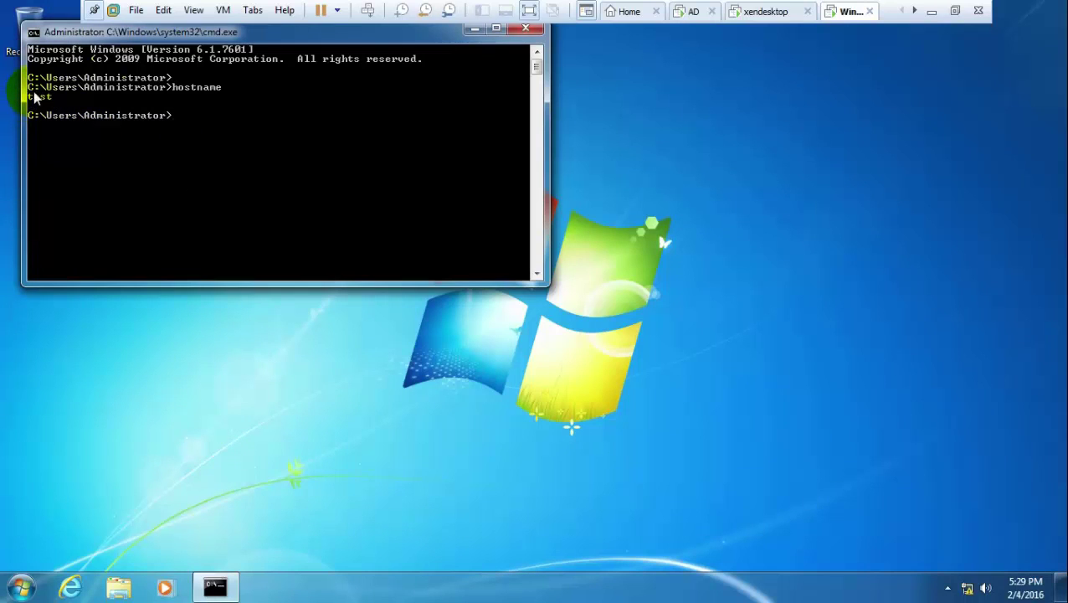
left_click(525, 30)
left_click(799, 10)
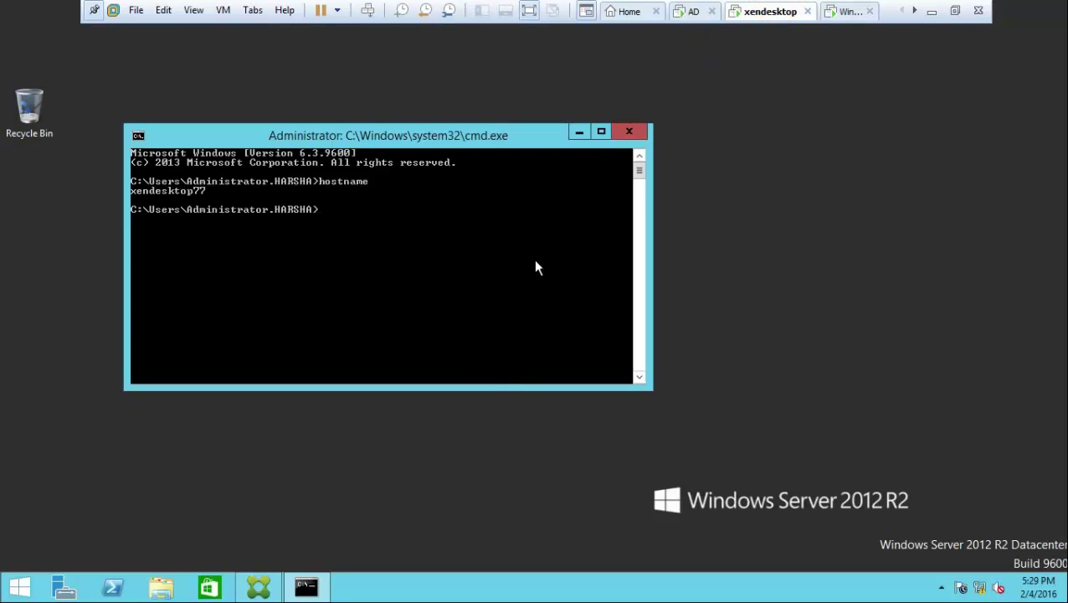
Launch Citrix Studio and bring up the Machine Catalogs options
left_click(259, 589)
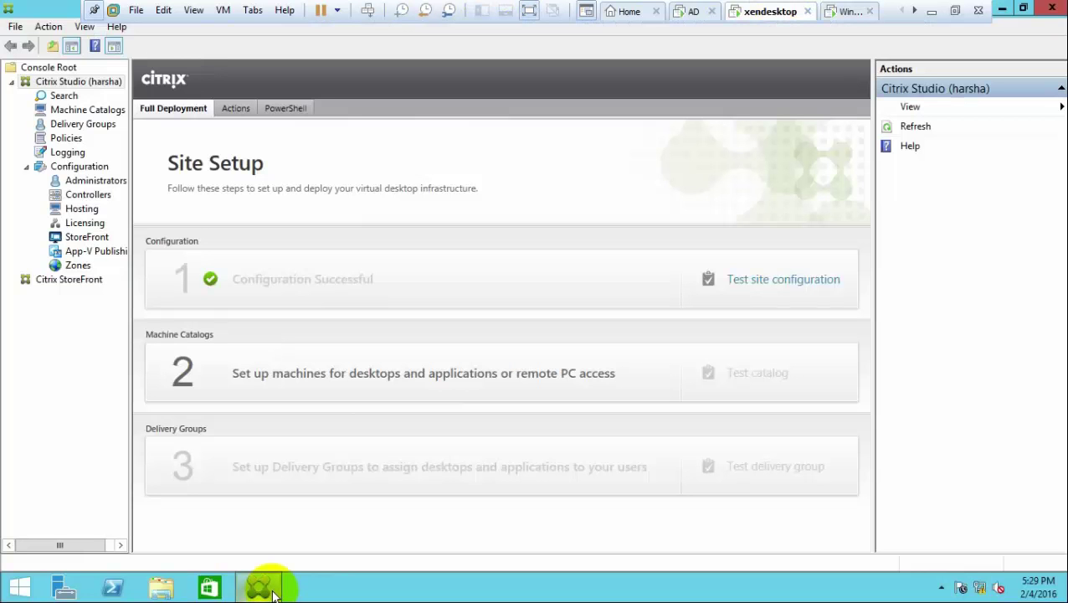
key("super")
left_click(105, 561)
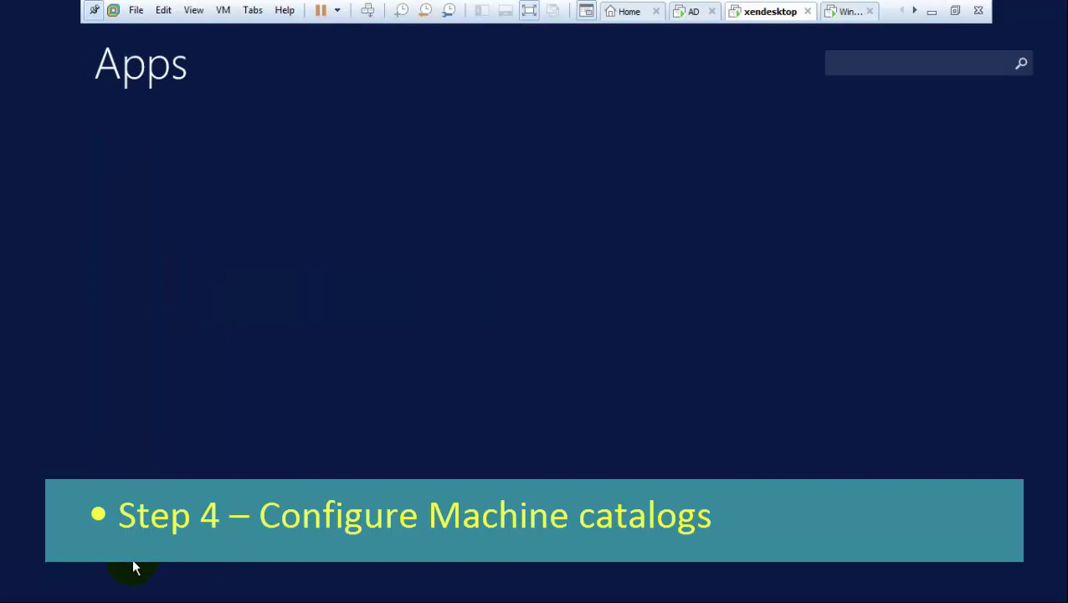
left_click_drag(172, 591, 461, 591)
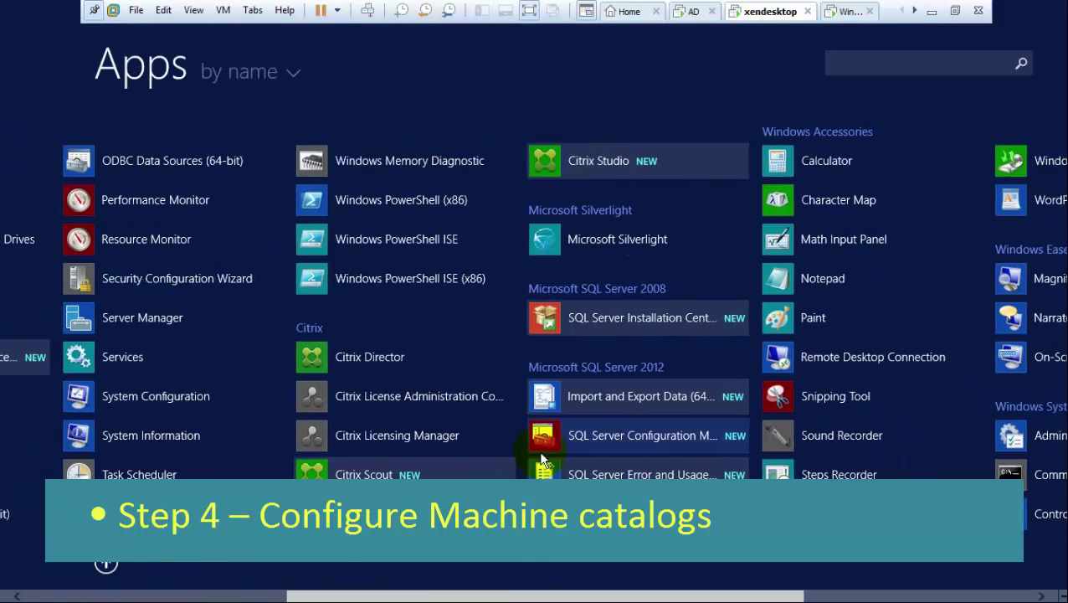
left_click(105, 562)
left_click(106, 562)
left_click(105, 562)
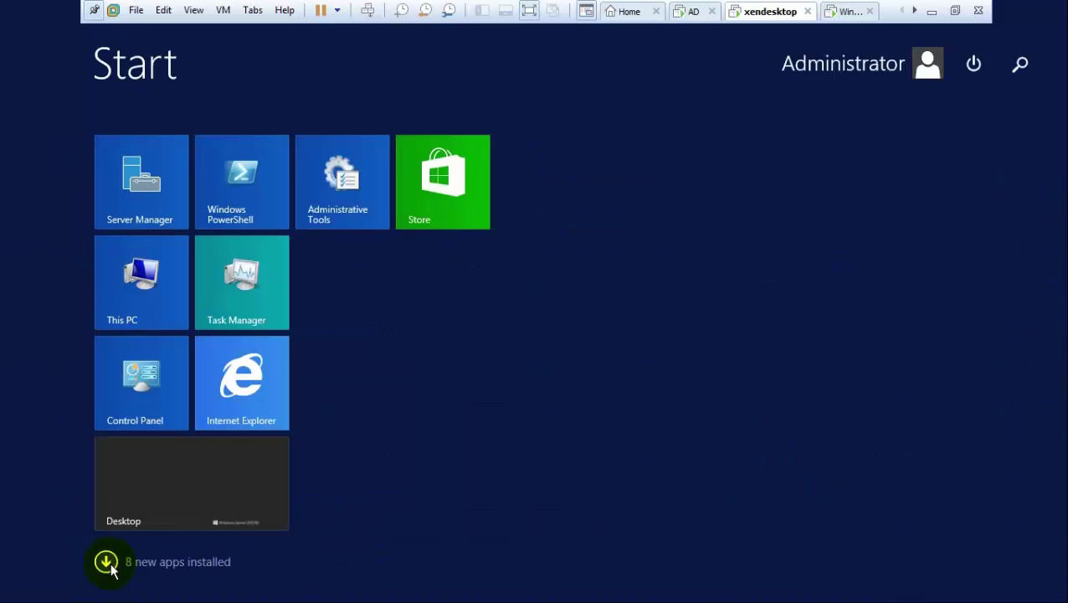
left_click(209, 519)
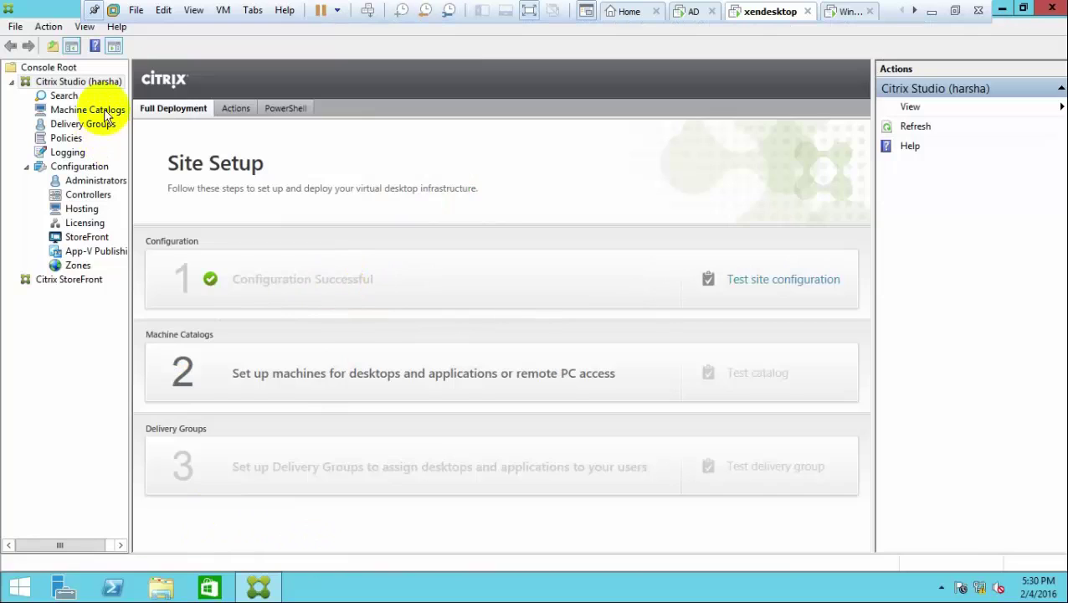
left_click(102, 113)
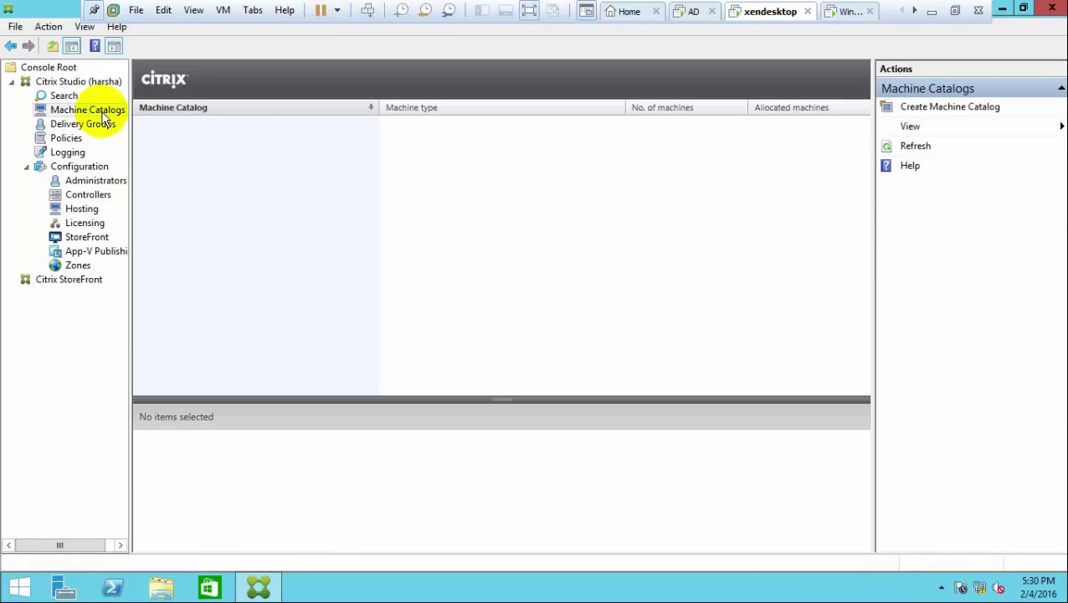
right_click(104, 115)
Start a new Desktop OS machine catalog using physical, non-power-managed machines
left_click(125, 123)
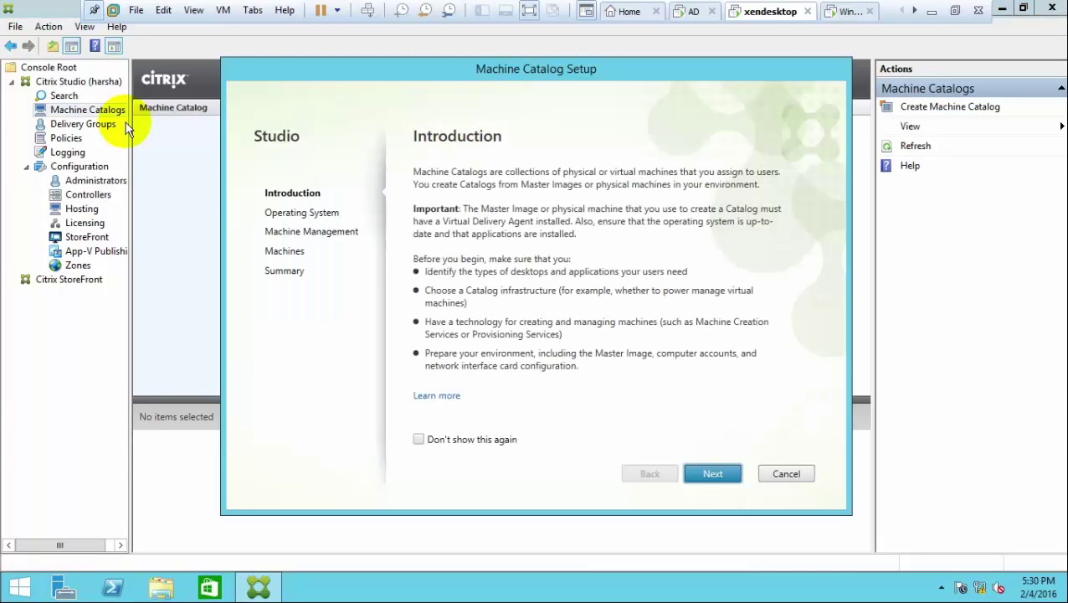
left_click(710, 475)
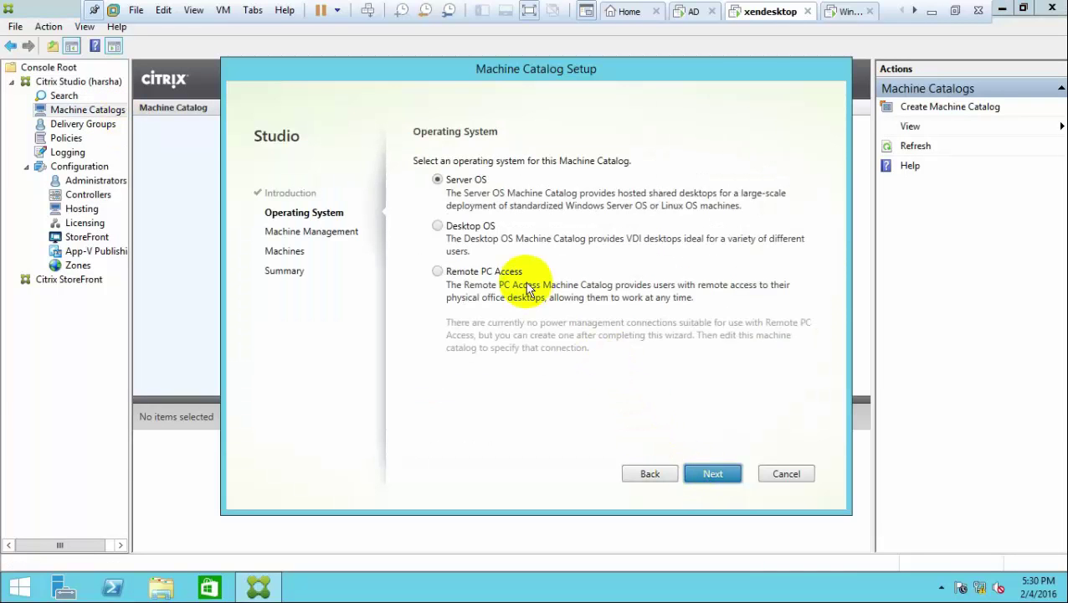
left_click(468, 230)
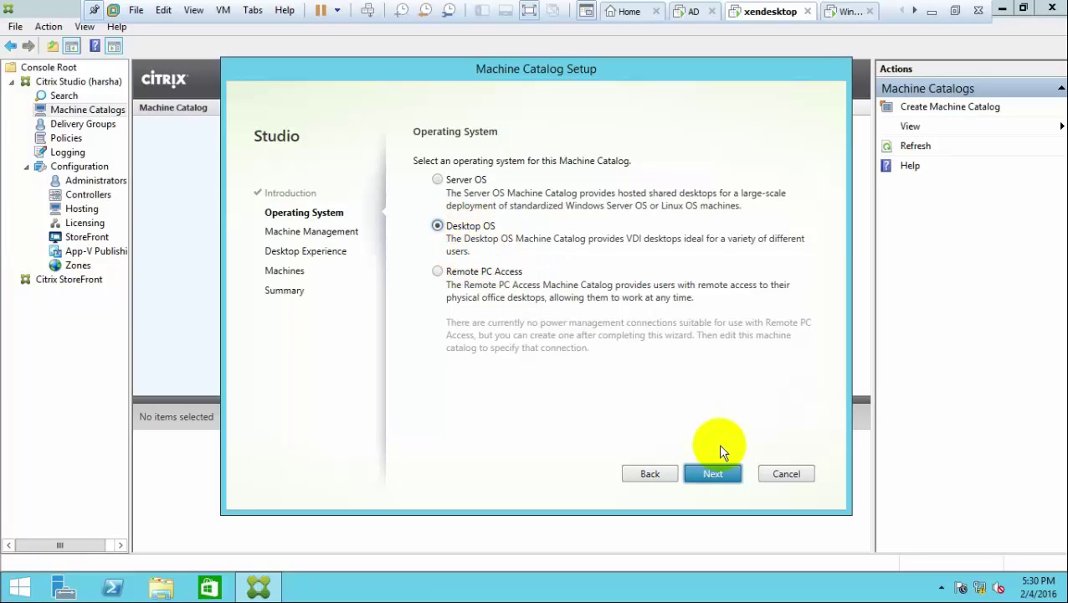
left_click(711, 474)
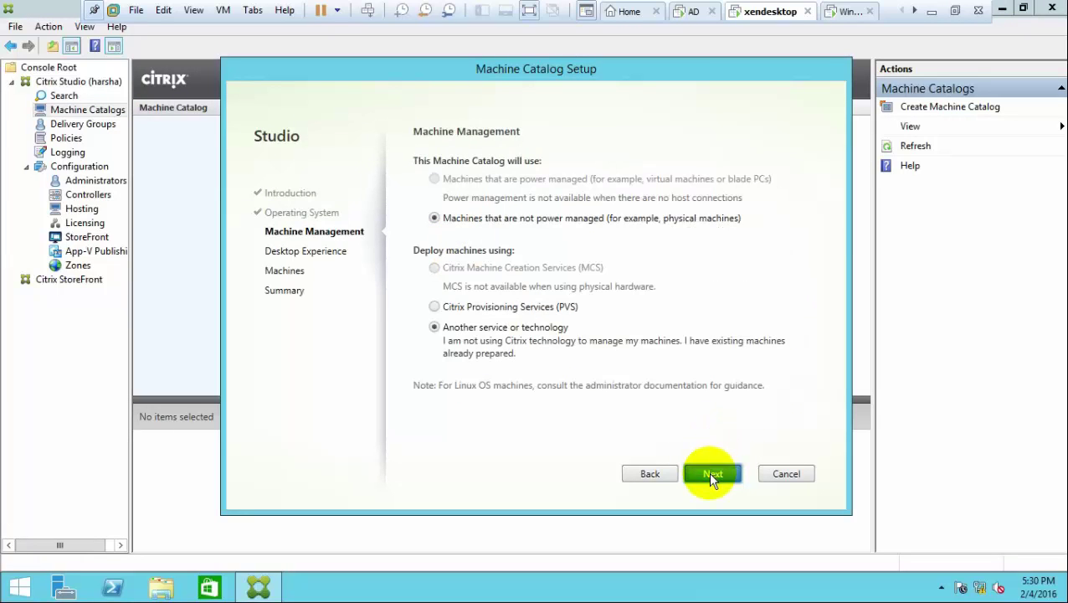
left_click(710, 474)
left_click(710, 474)
Add the TEST computer account to the catalog
left_click(773, 374)
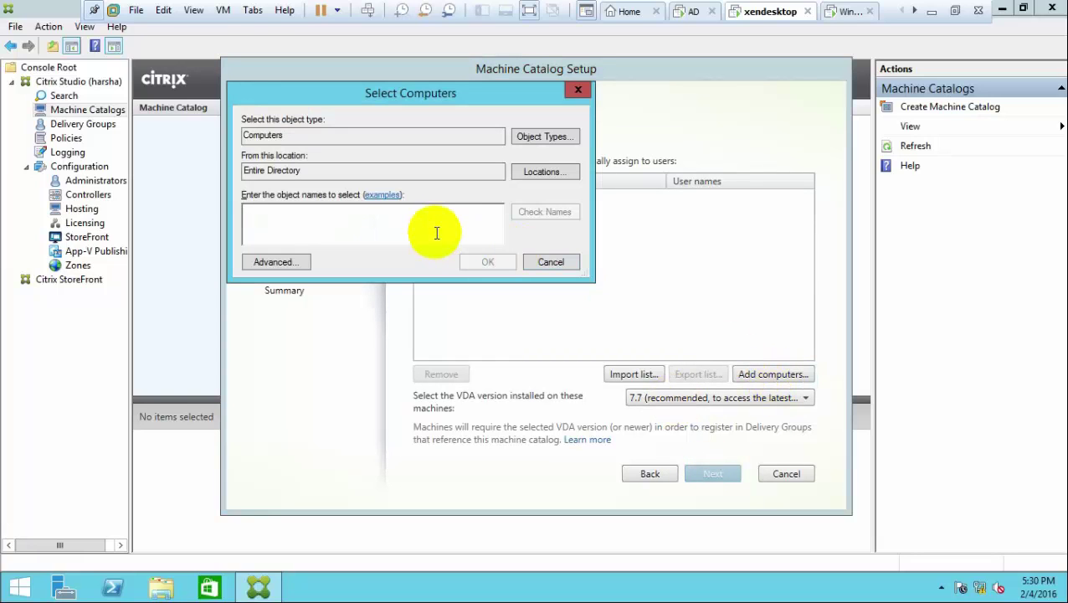
type("test")
left_click(557, 213)
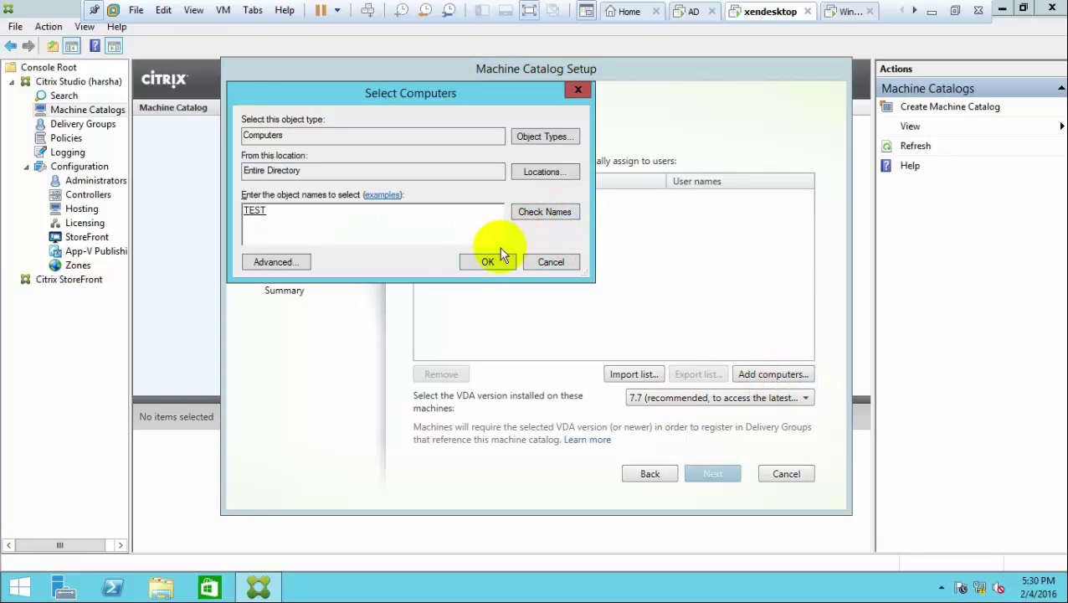
left_click(487, 261)
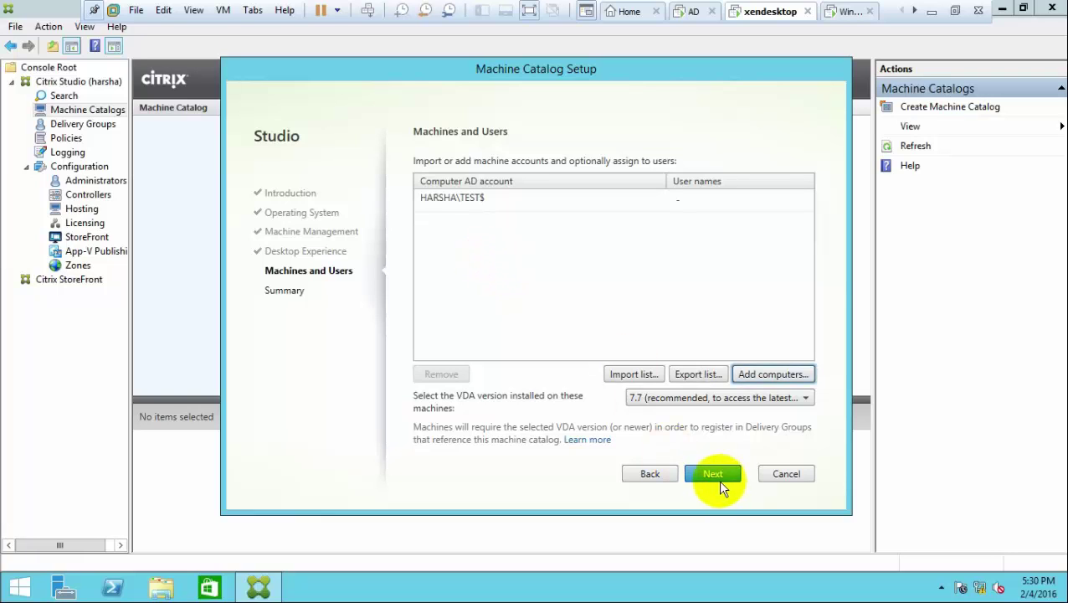
left_click(716, 475)
Name the catalog 'windows 7 physical catalog', finish it, and review its machines
left_click(553, 355)
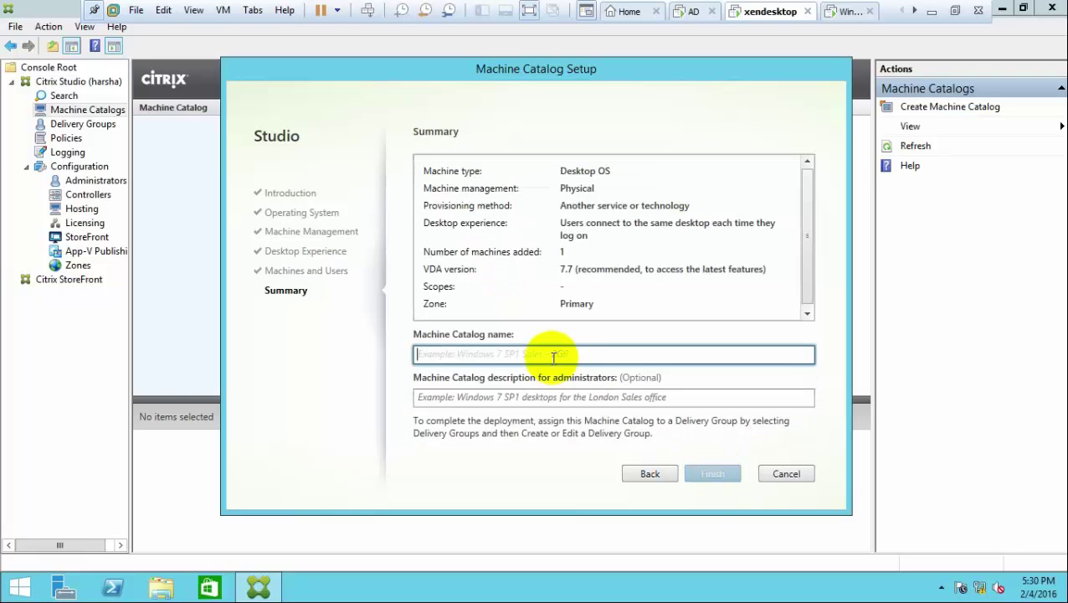
type("wind")
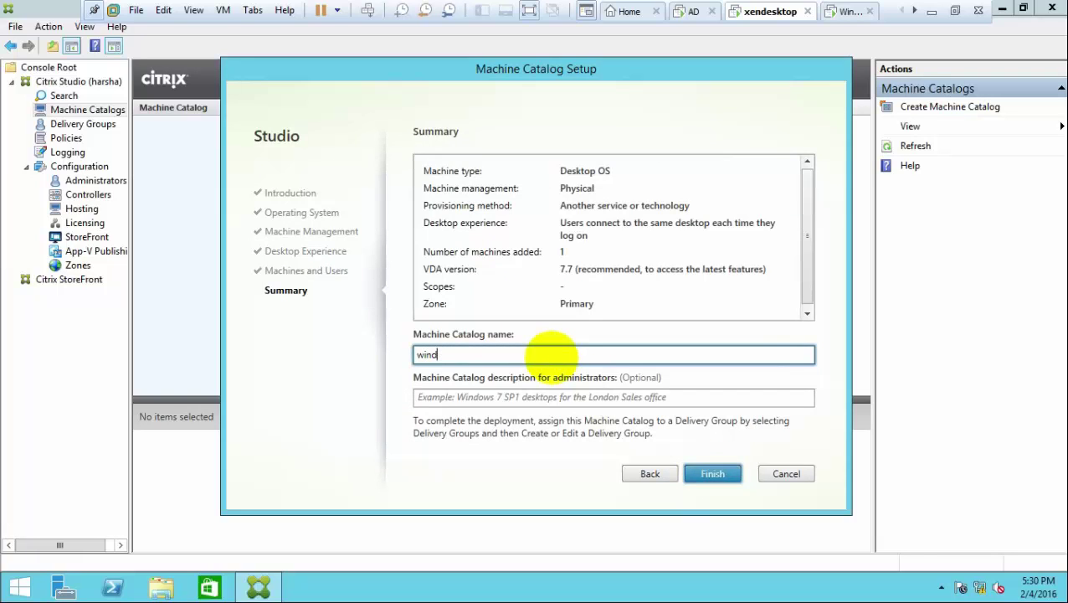
type("ows 7 physical catalog")
left_click(725, 482)
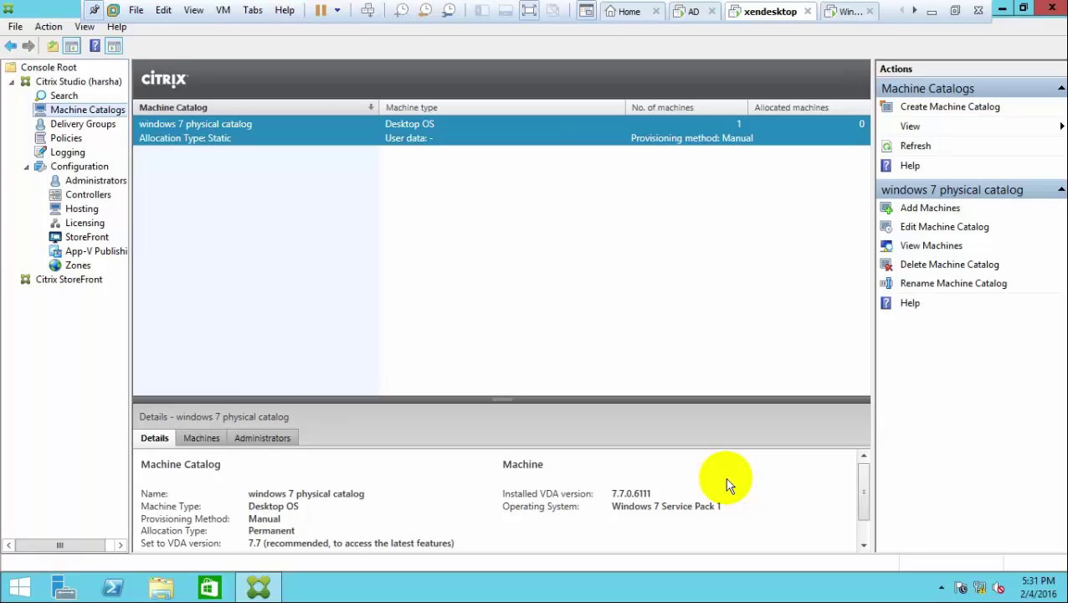
key("Up")
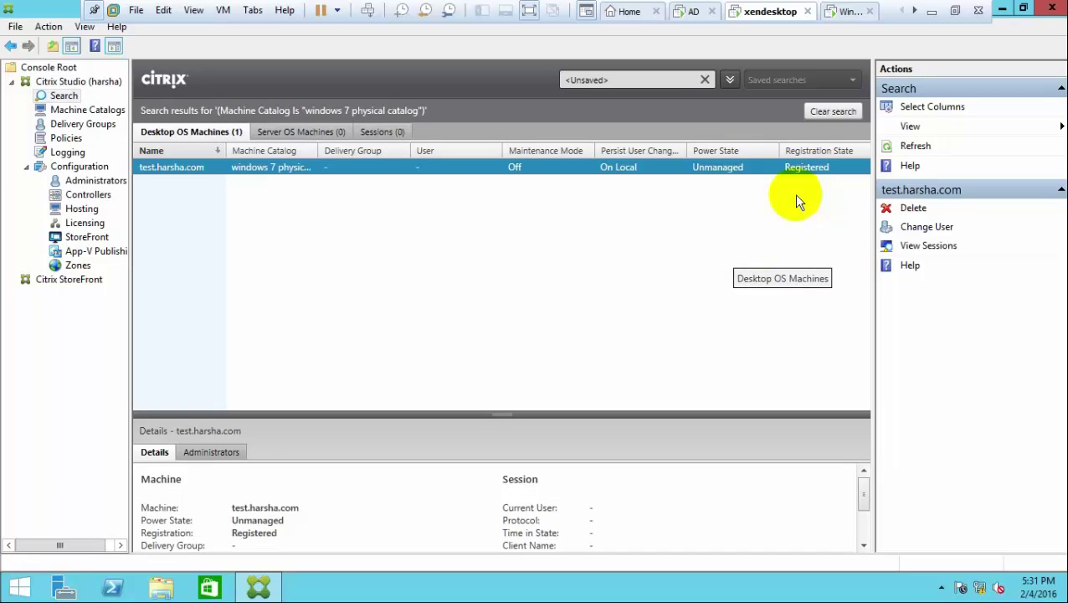
left_click(94, 128)
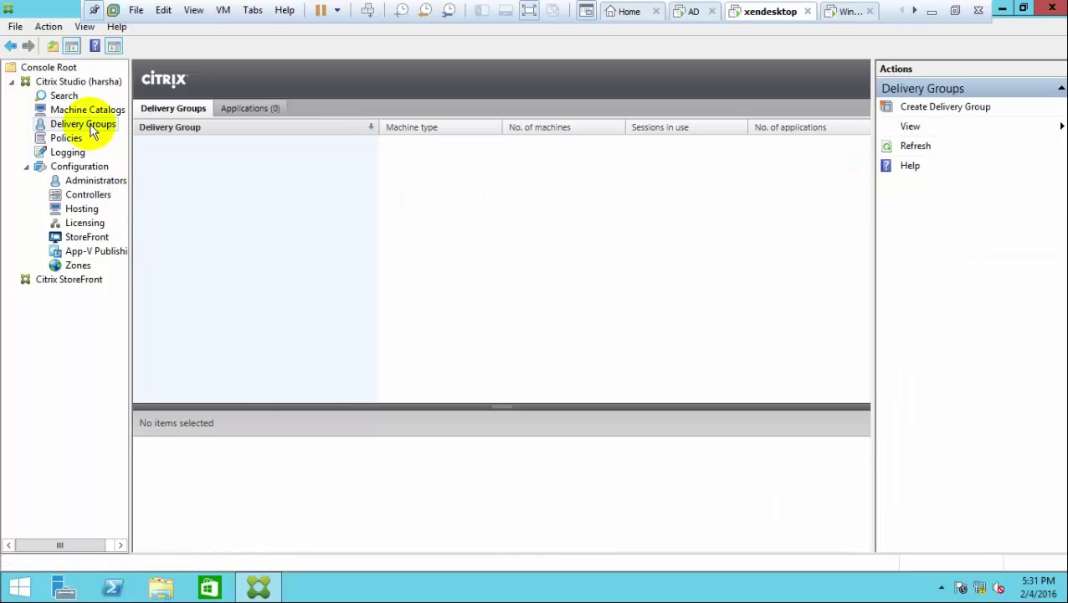
Start a new delivery group using 1 machine from the catalog, delivering desktops
right_click(94, 130)
left_click(117, 135)
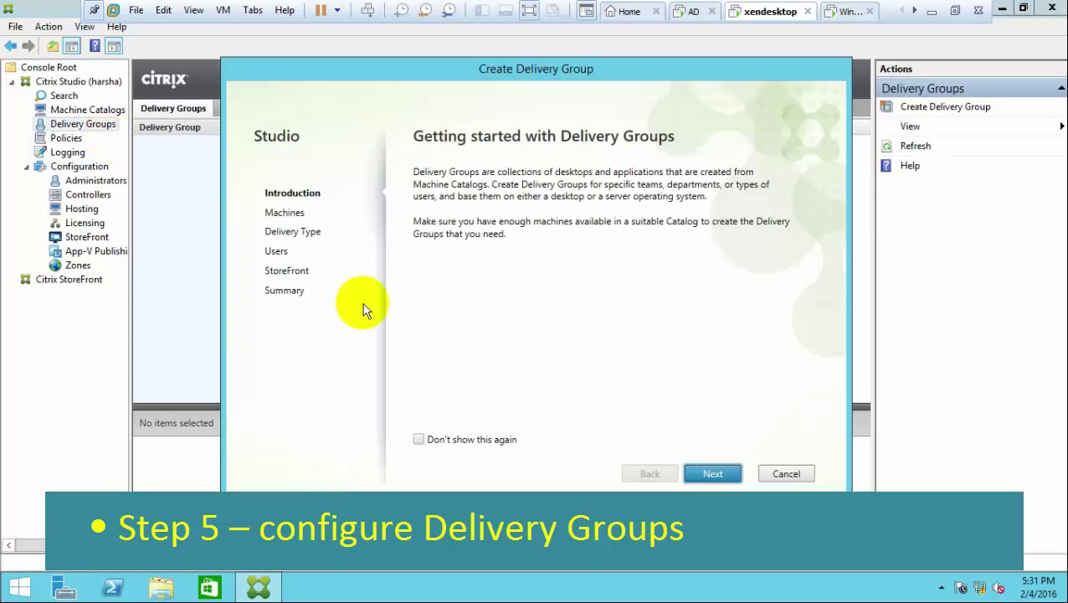
left_click(711, 474)
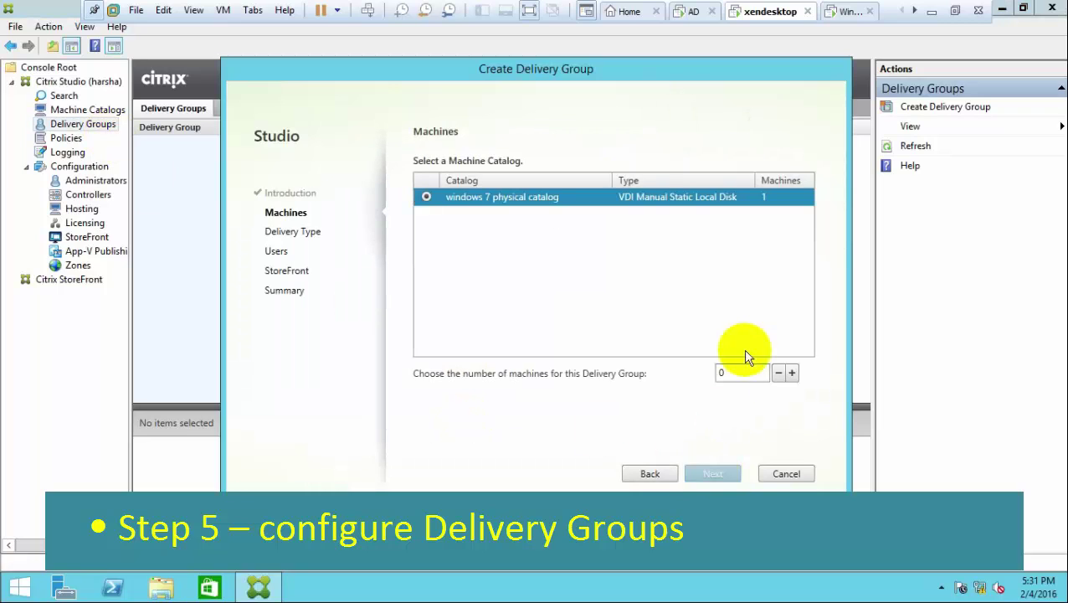
left_click(791, 373)
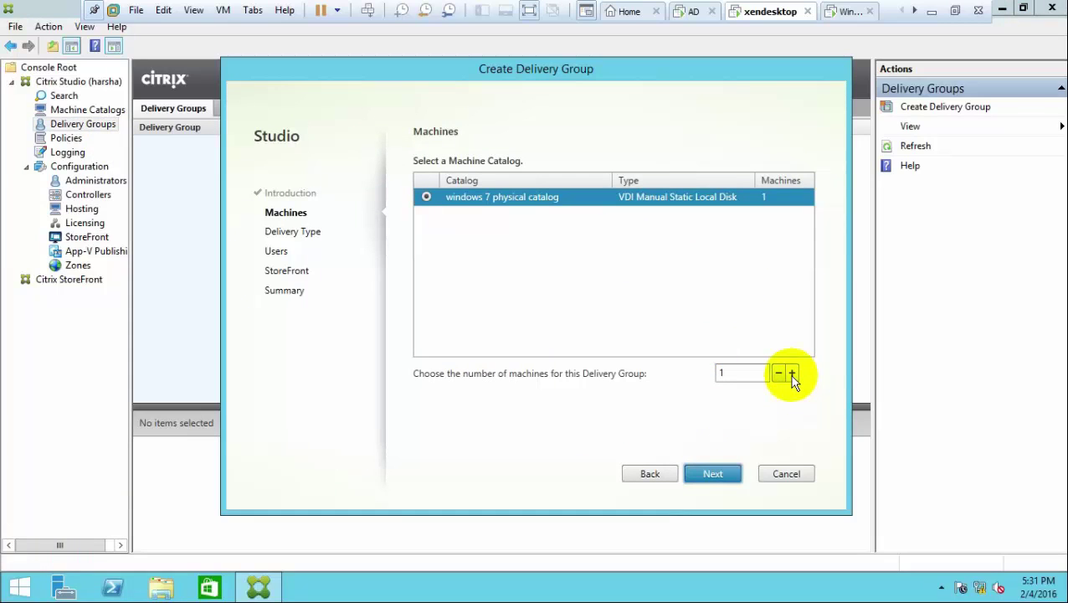
left_click(716, 475)
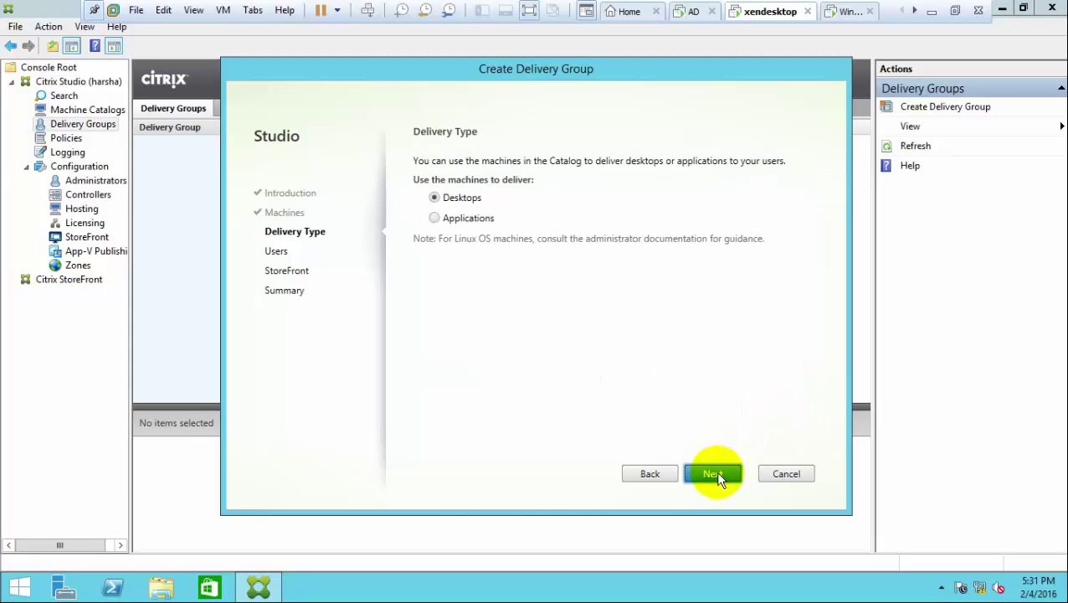
left_click(715, 474)
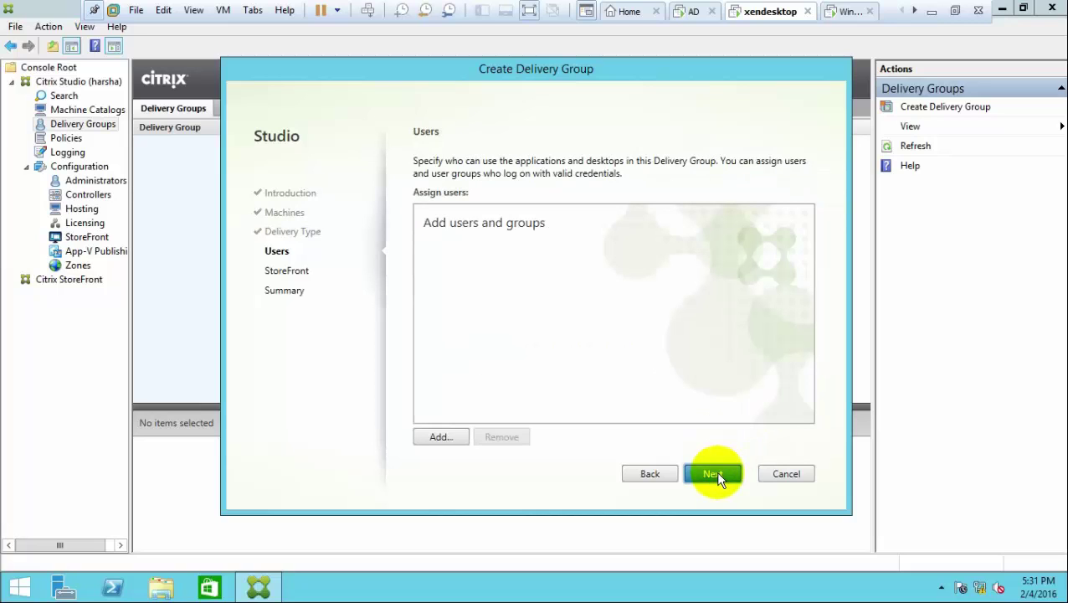
Assign the domain Administrator user and keep manual StoreFront setup
left_click(444, 435)
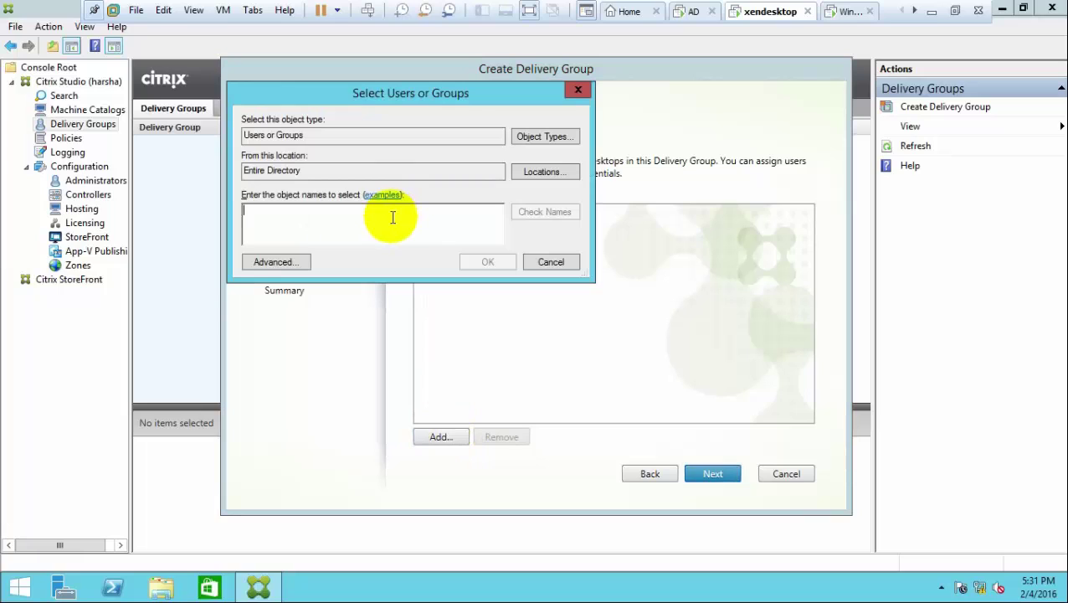
type("ad")
key("BackSpace")
key("BackSpace")
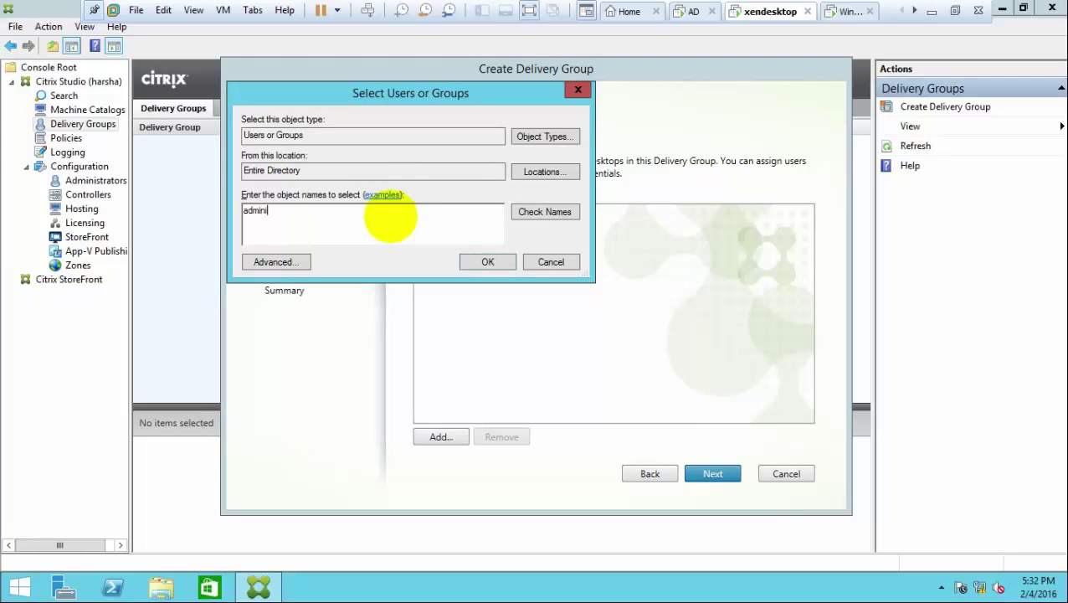
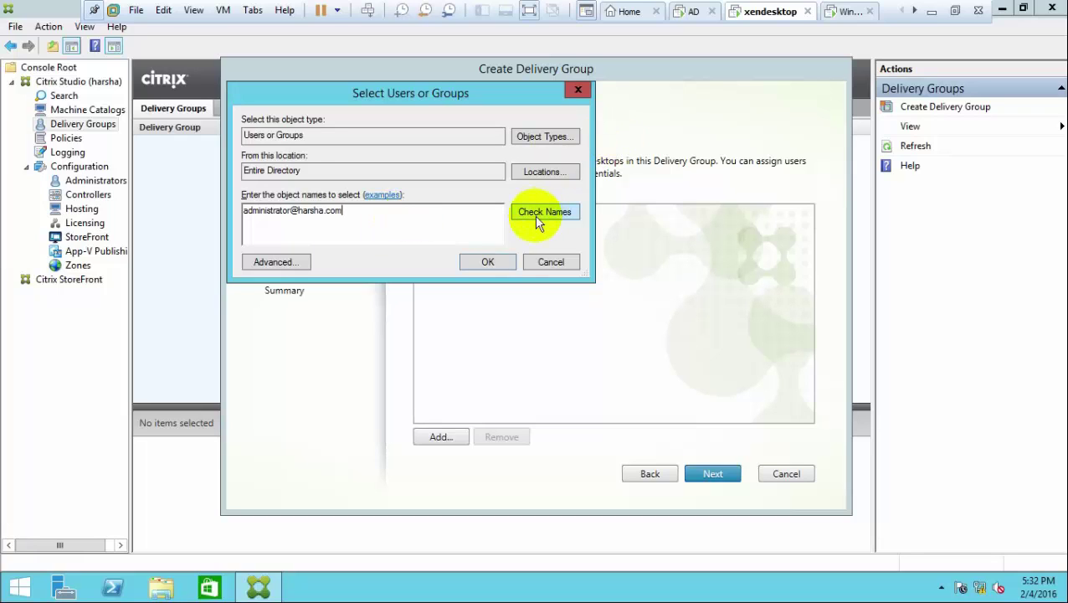
left_click(544, 212)
left_click(488, 261)
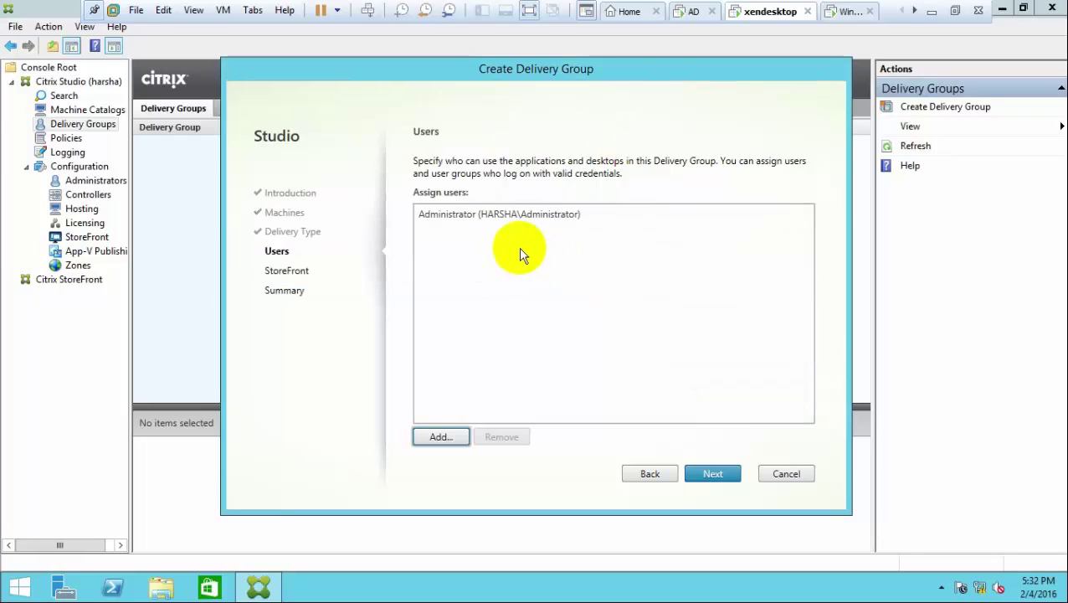
left_click(714, 477)
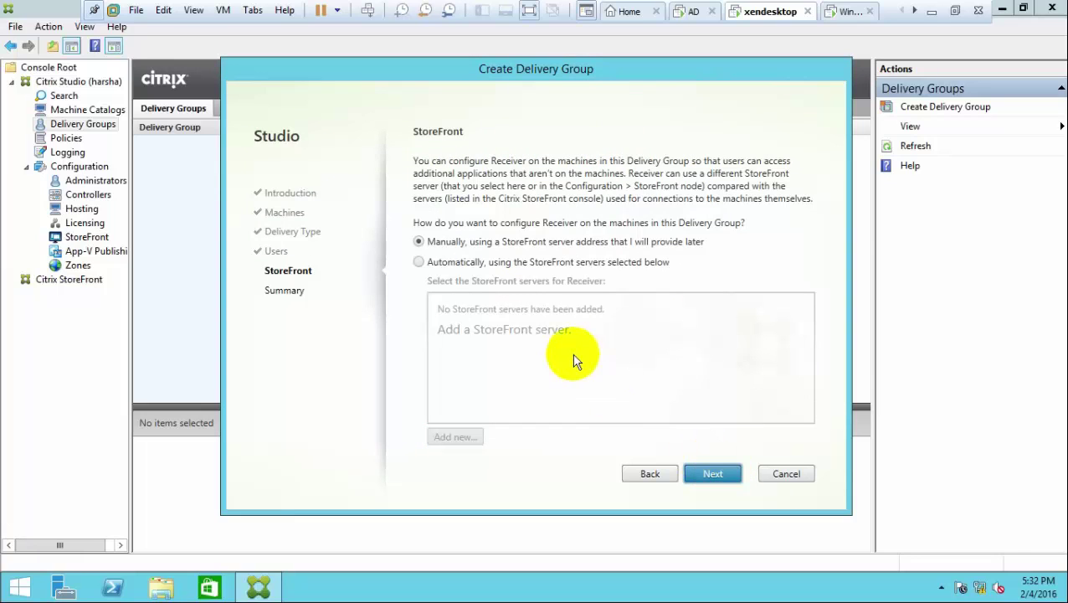
left_click(711, 473)
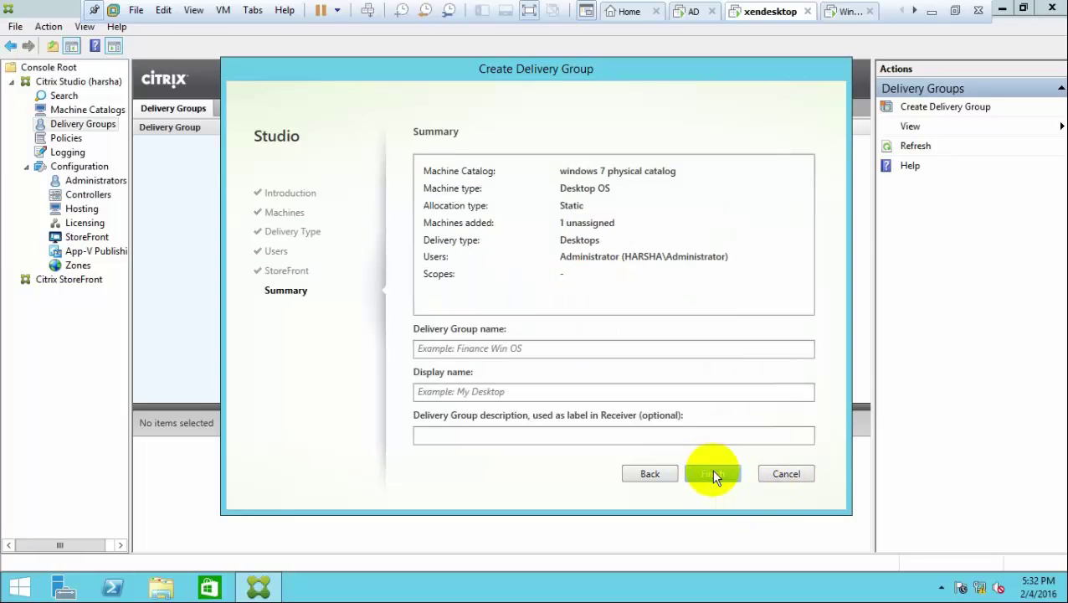
Name the group 'windows7 os' with display name 'desktop' and finish
left_click(567, 350)
type("wi")
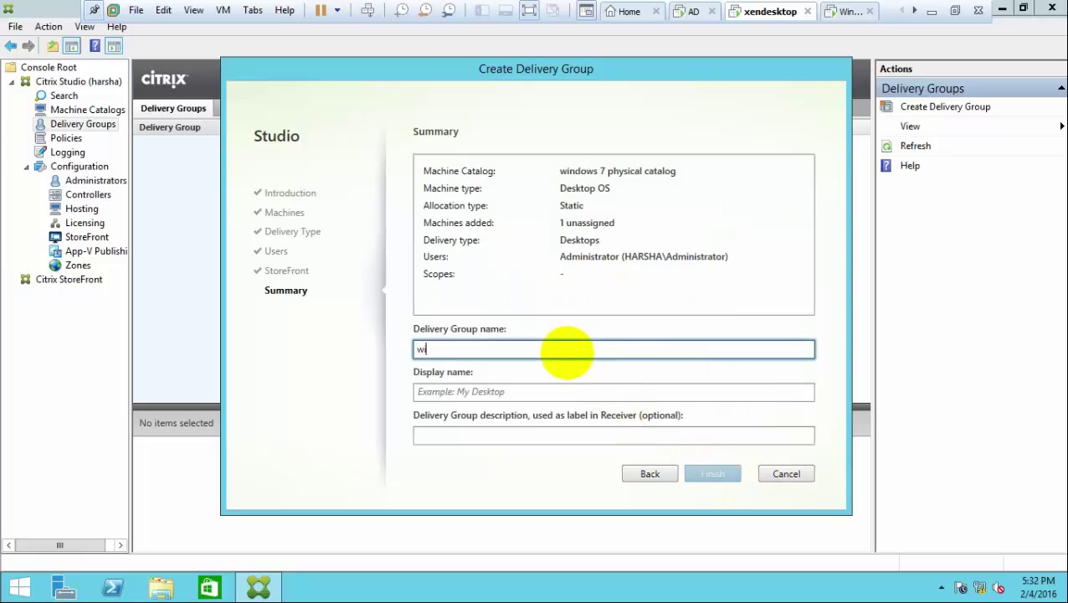
type("ndows7 os")
left_click(580, 391)
type("desktop")
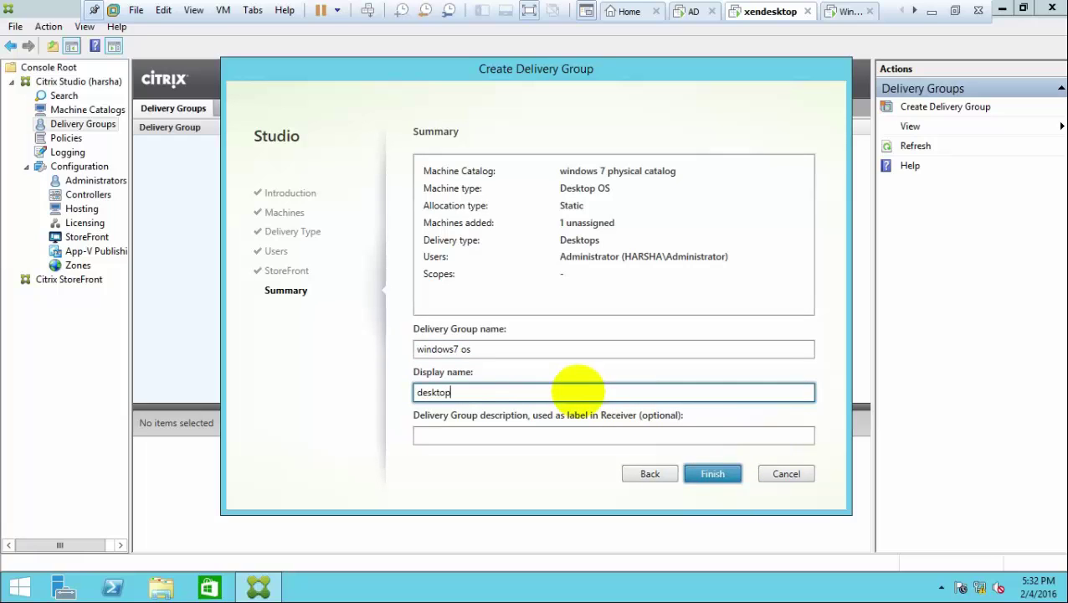
left_click(715, 477)
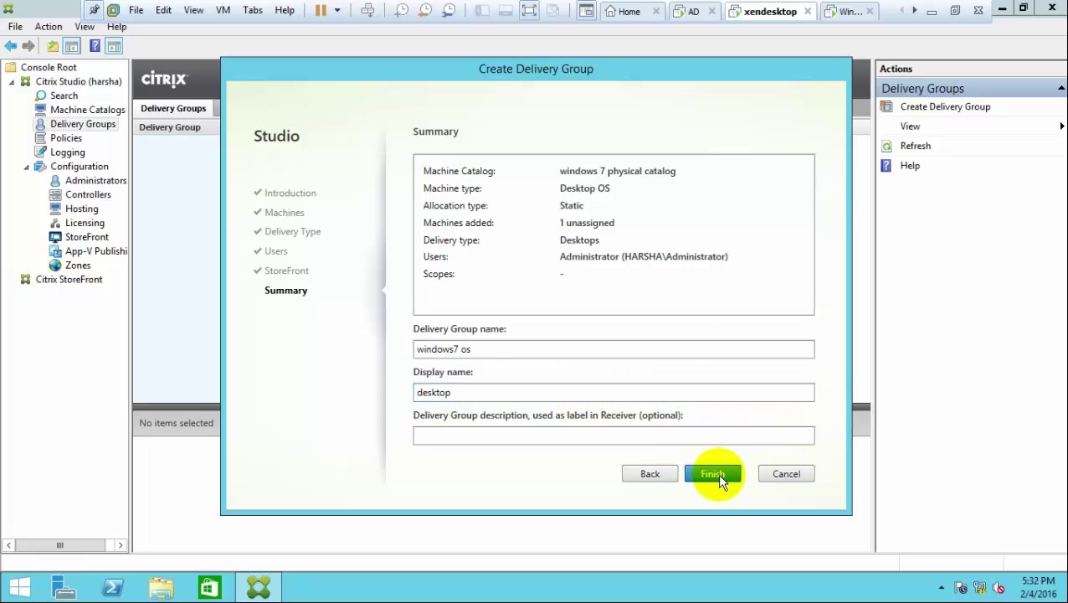
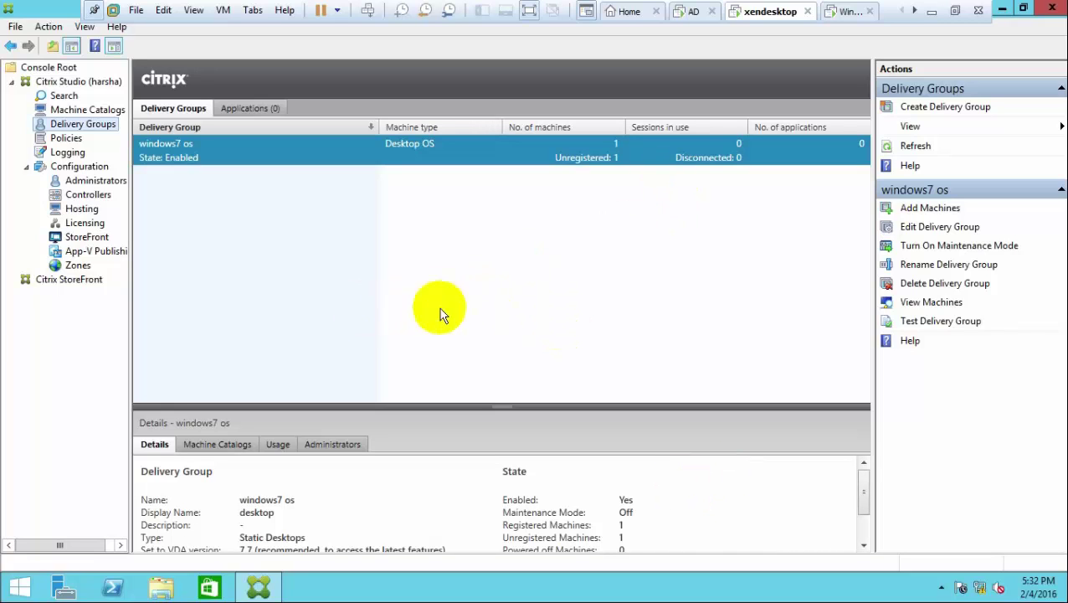
Launch Citrix StoreFront from the Start screen's Apps view, cancelling the End Snap-in prompt
left_click(17, 585)
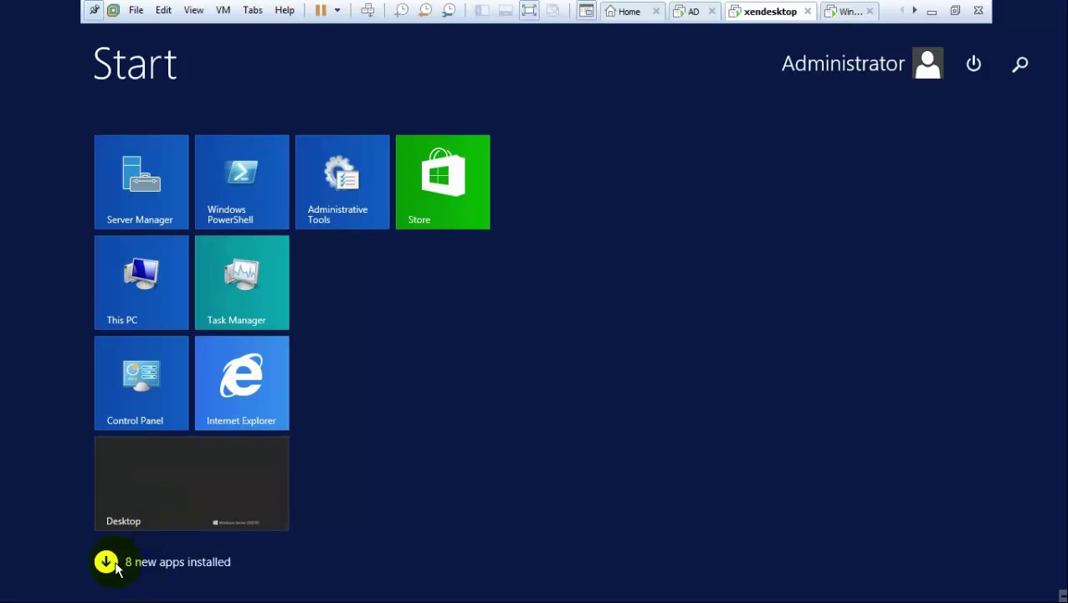
left_click(106, 561)
left_click(954, 523)
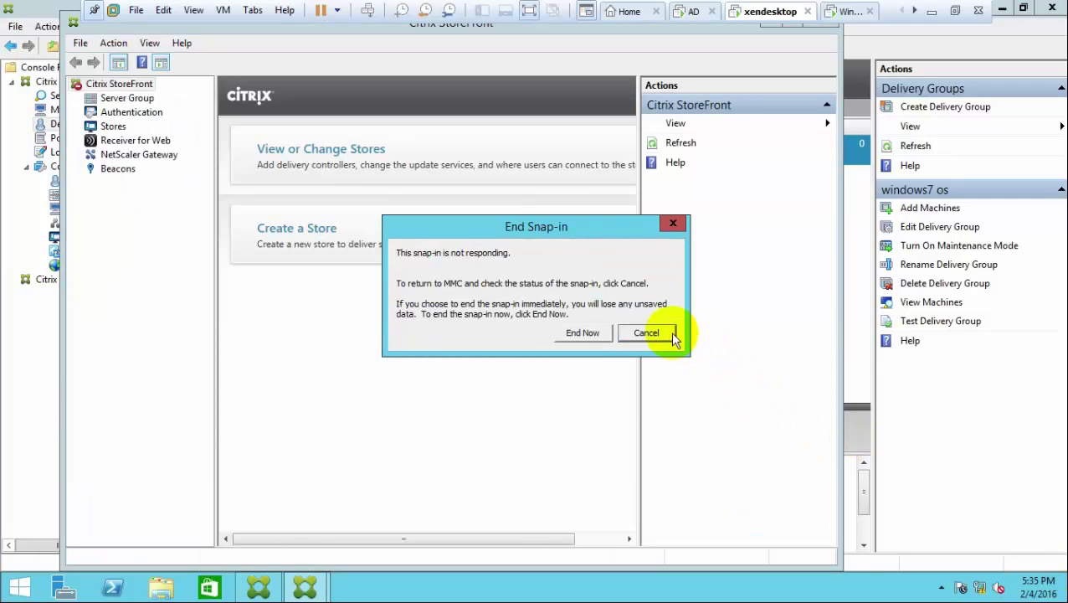
left_click(670, 333)
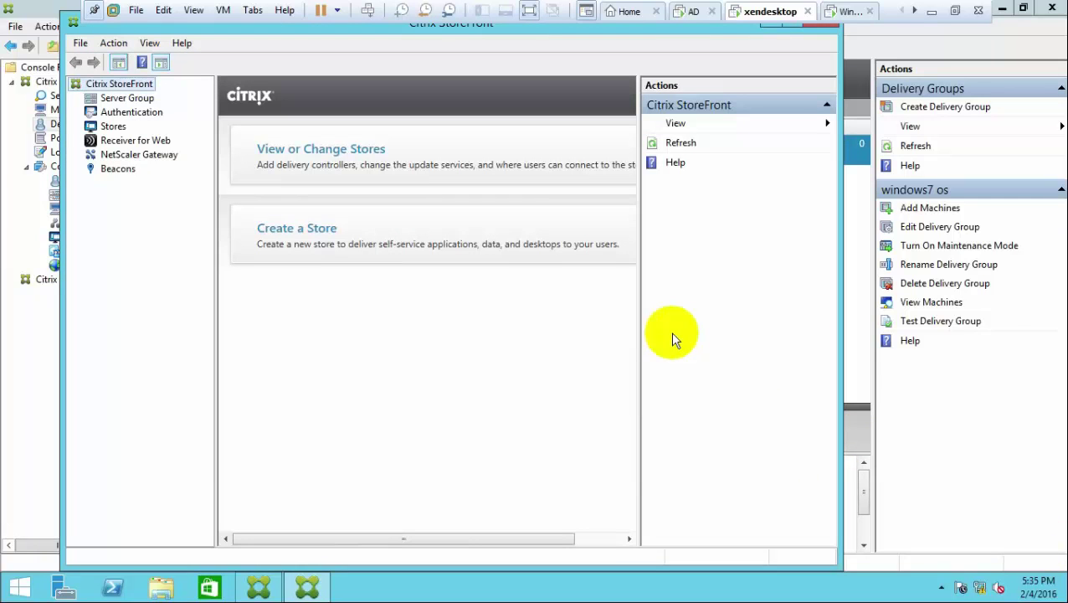
Start a new store named abc
left_click(371, 240)
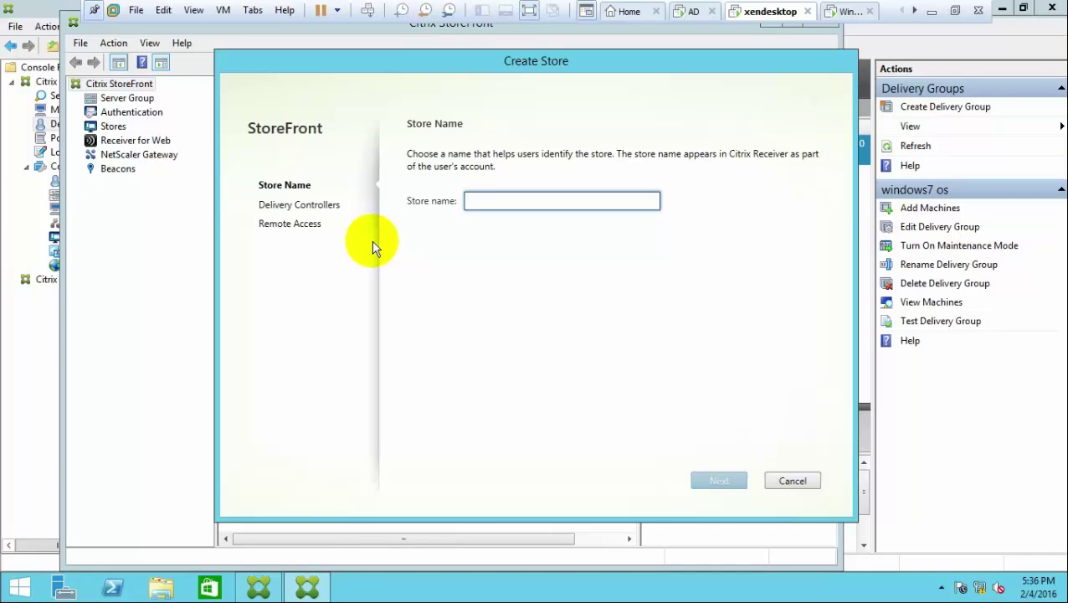
type("abc")
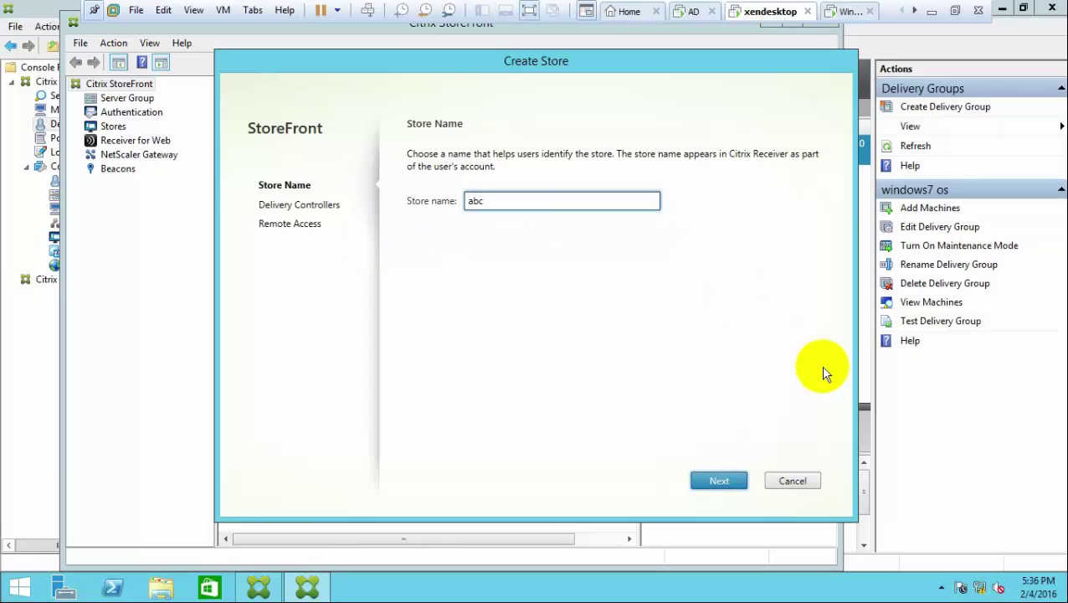
left_click(737, 482)
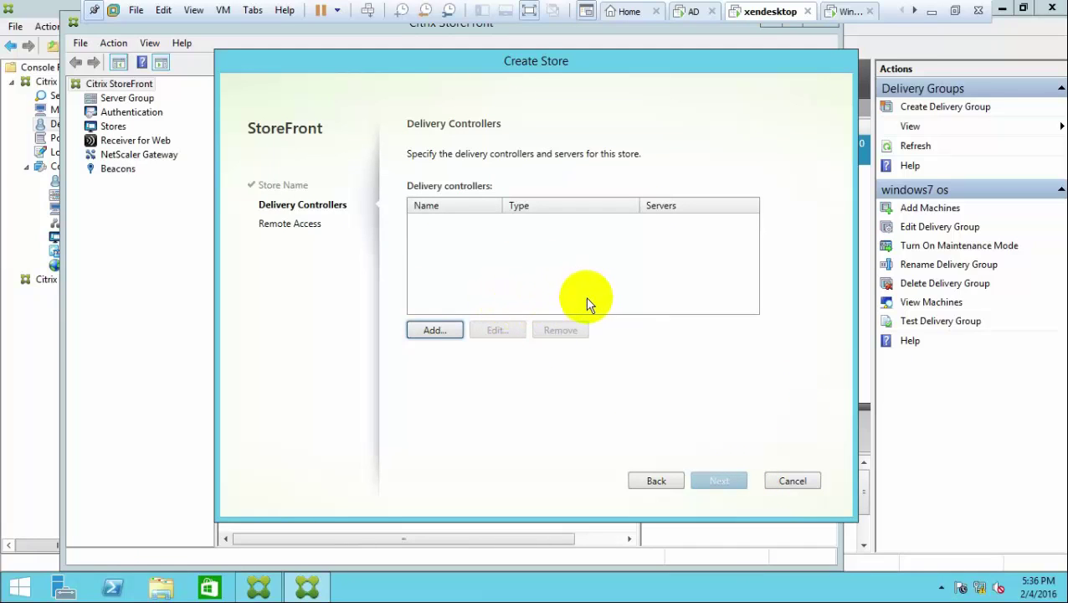
Add a delivery controller with server localhost and HTTP transport
left_click(435, 331)
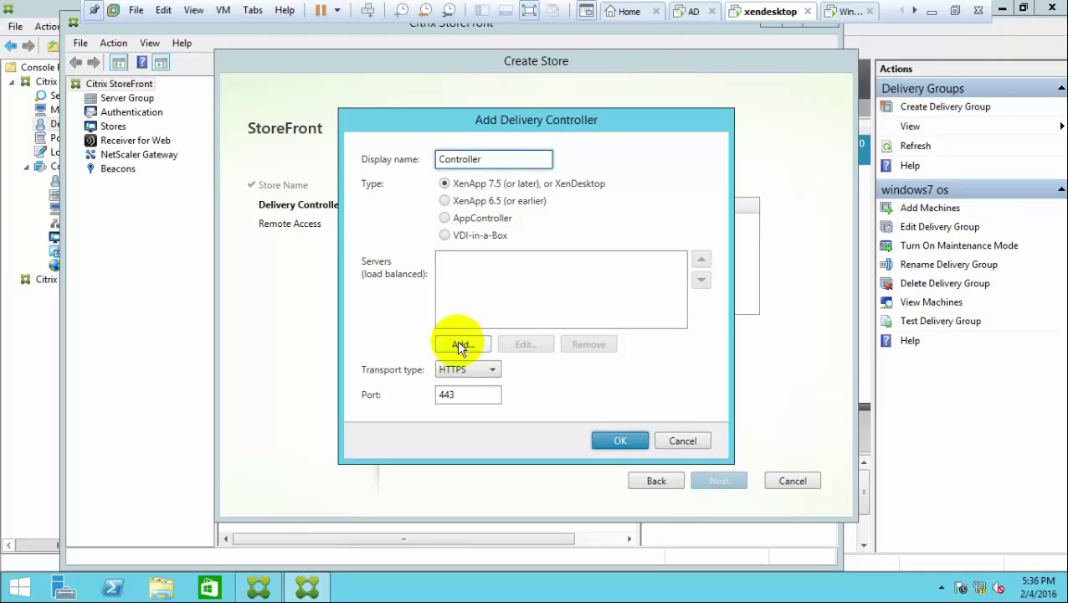
left_click(456, 340)
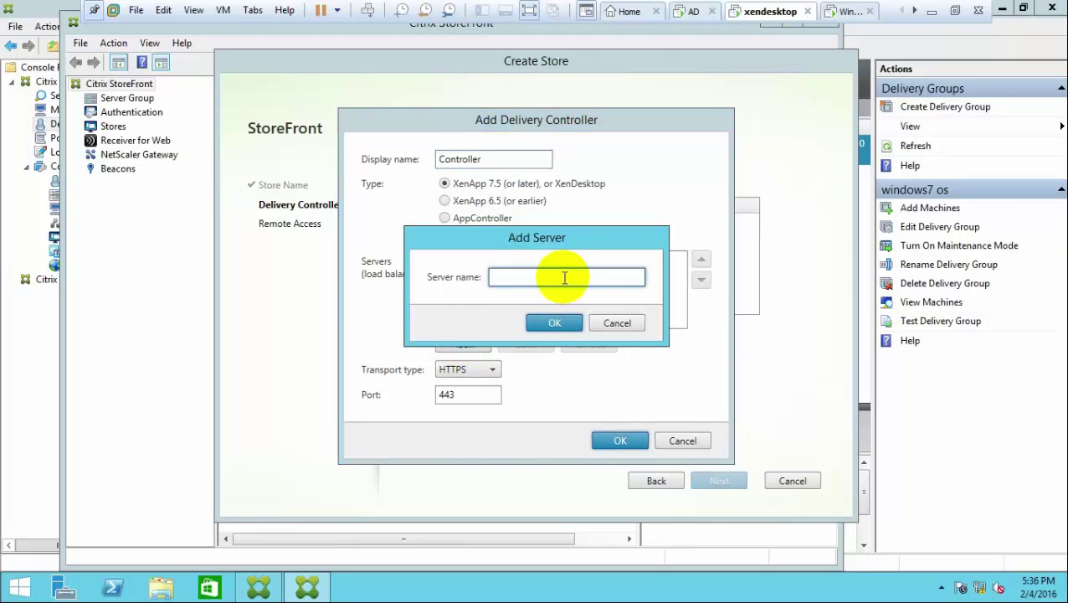
type("localhost")
left_click(556, 322)
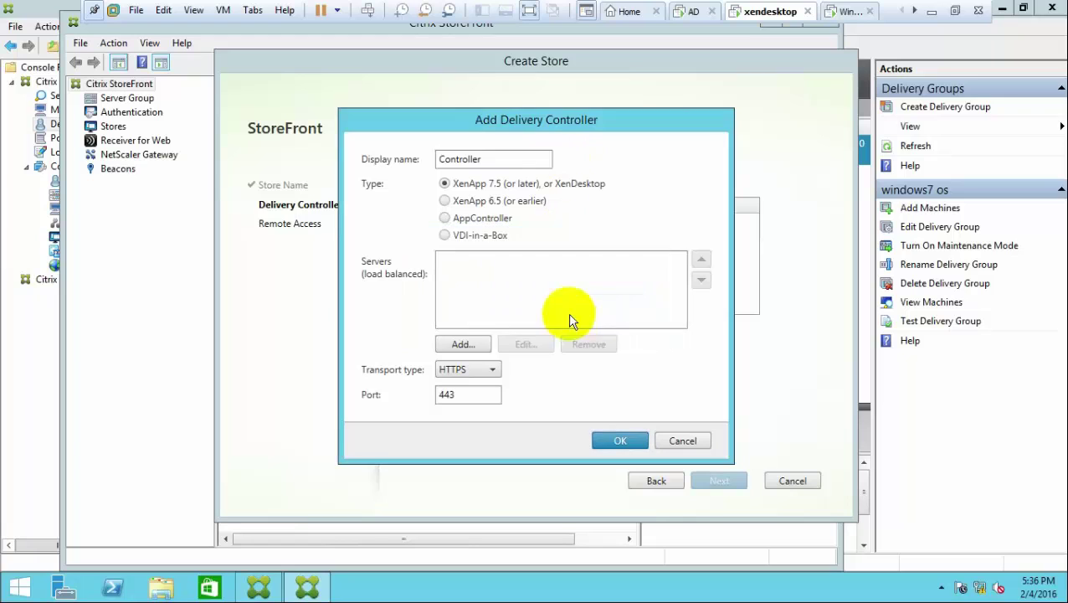
left_click(481, 377)
left_click(463, 395)
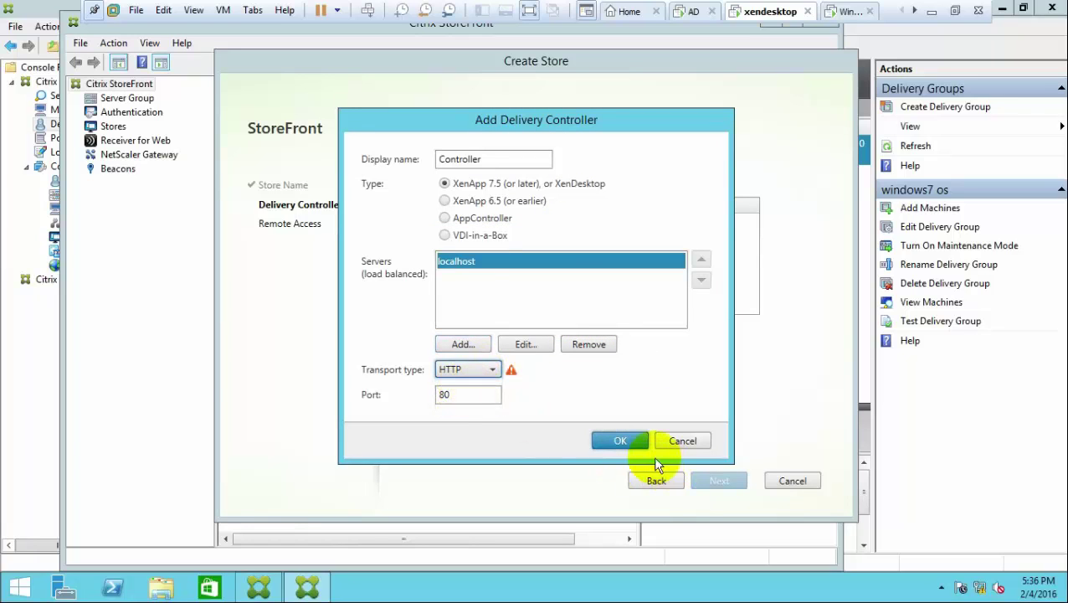
left_click(629, 442)
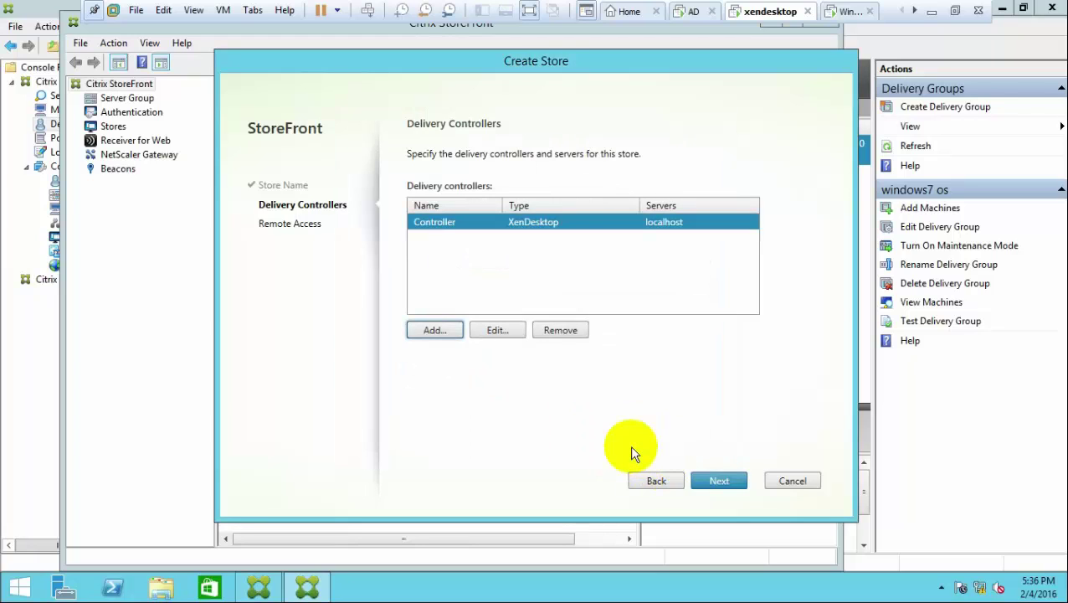
Create the abc store and finish the wizard
left_click(723, 481)
left_click(738, 493)
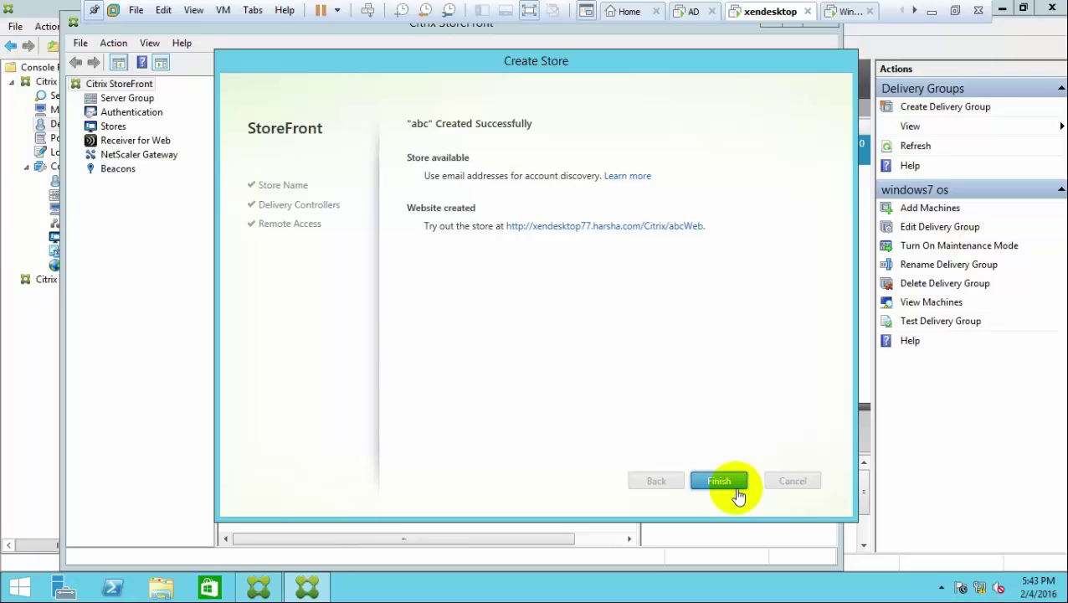
left_click(736, 491)
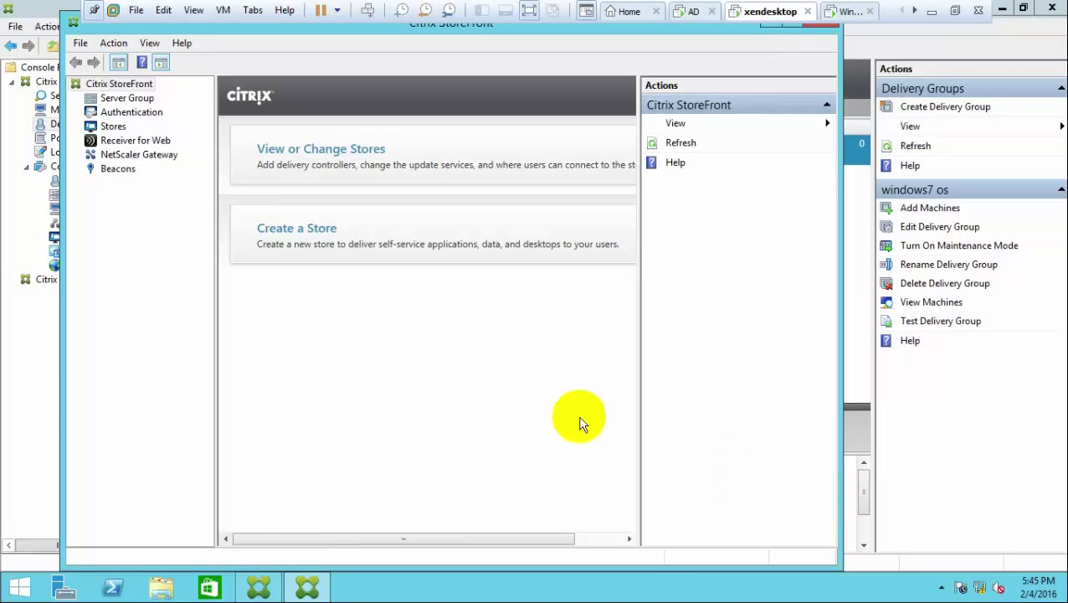
Show Receiver for Web sites with full URLs and copy the Store Web Receiver URL
left_click(134, 145)
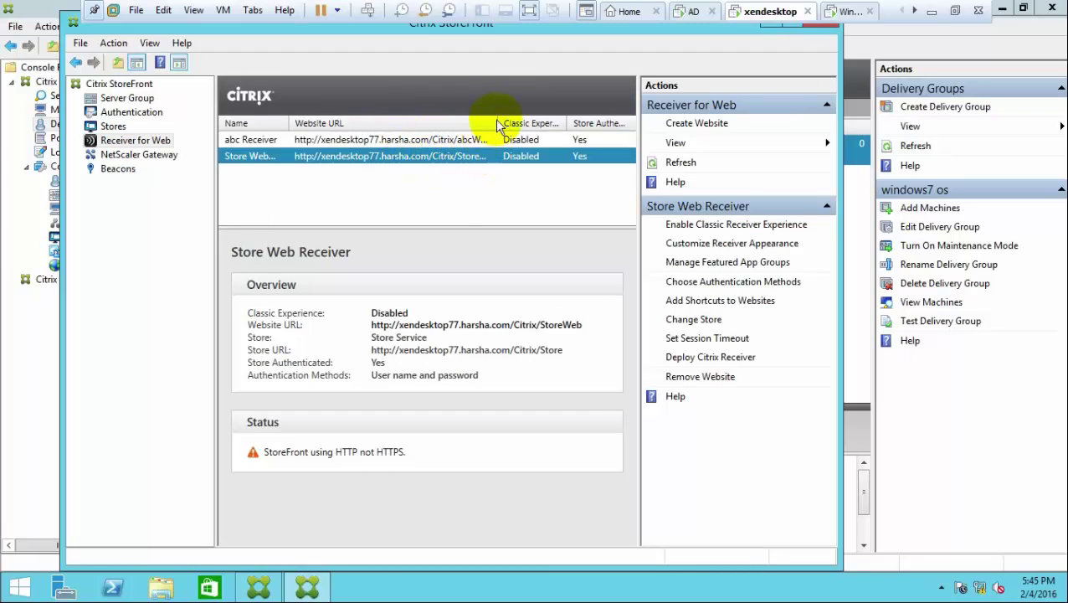
left_click_drag(496, 123, 544, 123)
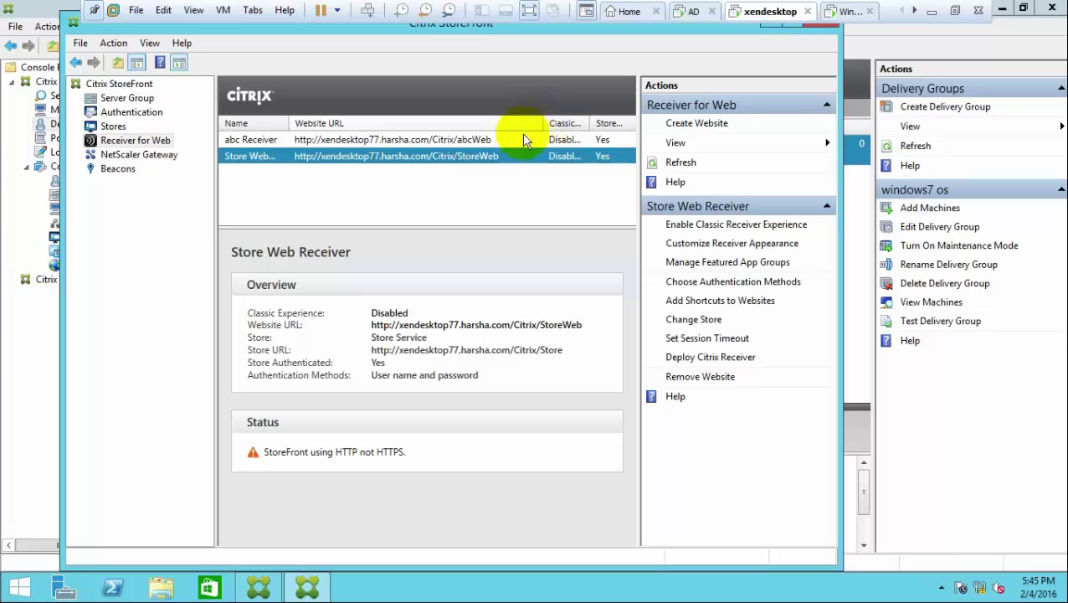
right_click(442, 167)
left_click(469, 168)
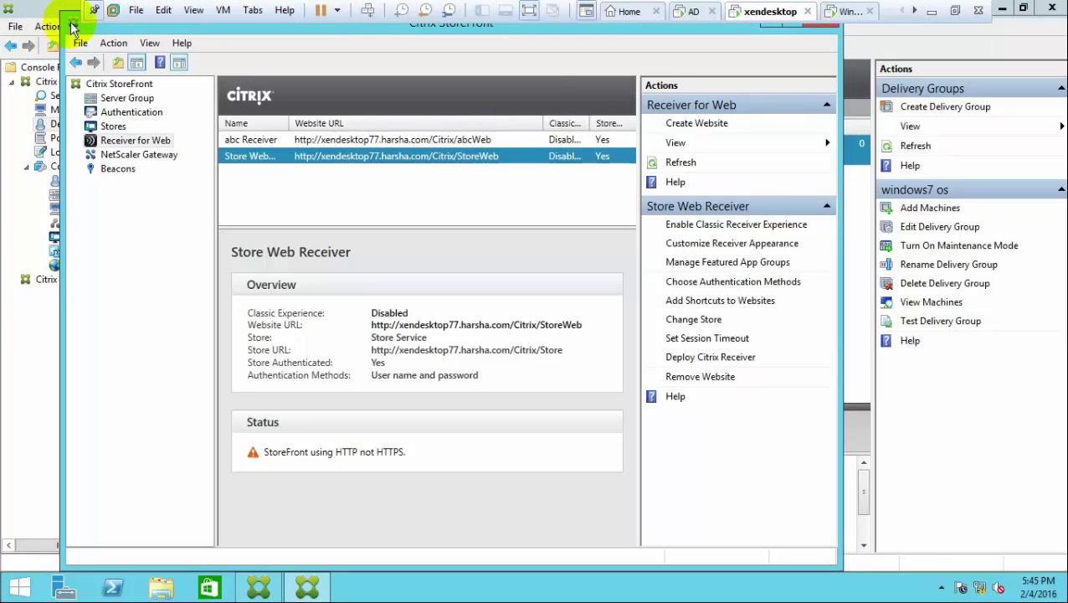
Edit the windows7 os delivery group to configure Receiver automatically with chosen StoreFront servers
left_click(9, 410)
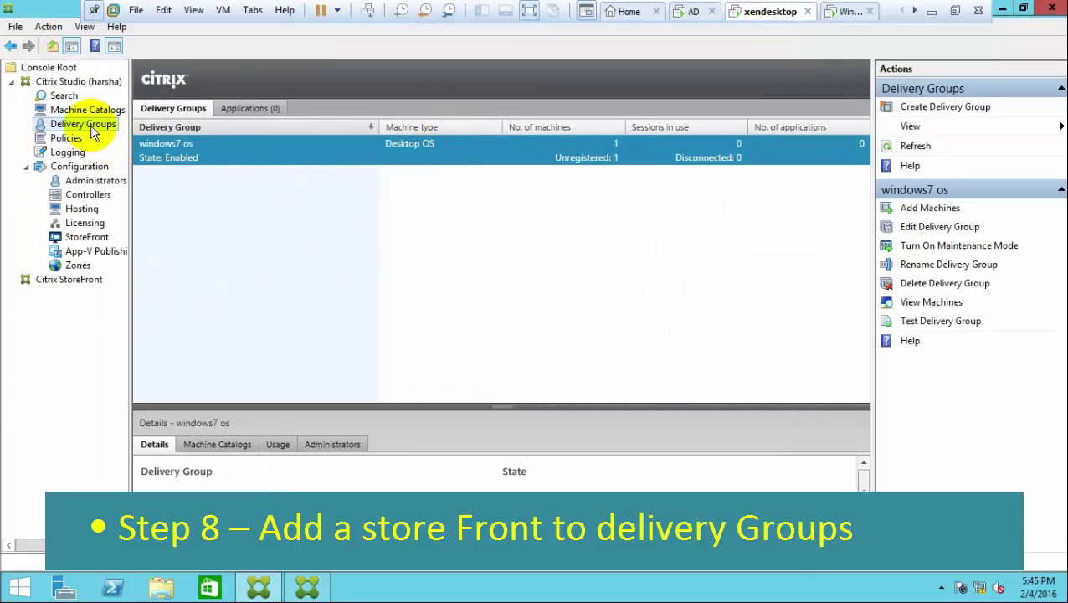
right_click(406, 151)
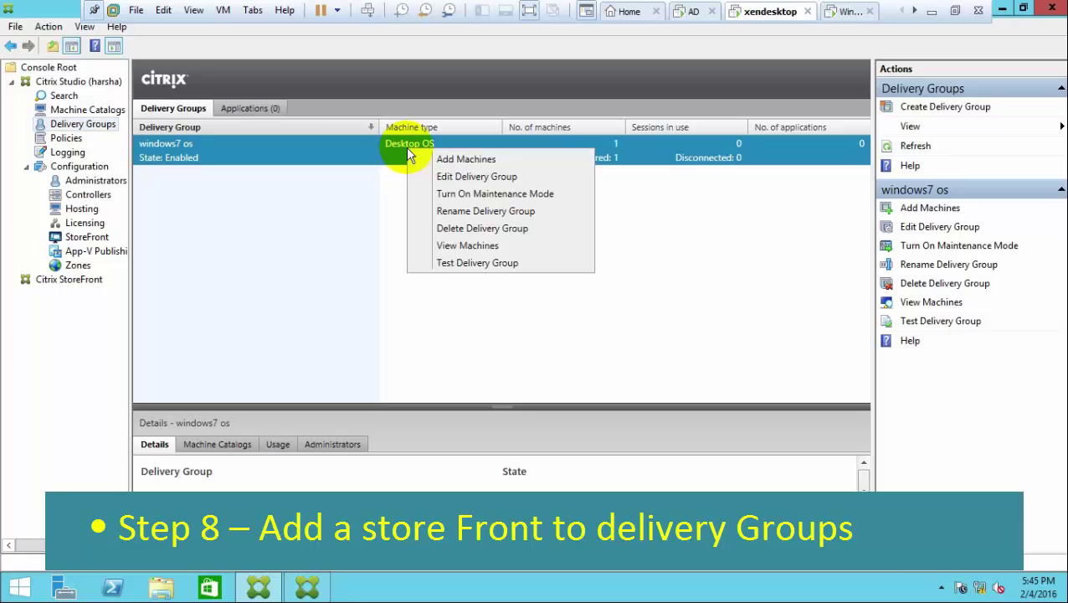
left_click(437, 173)
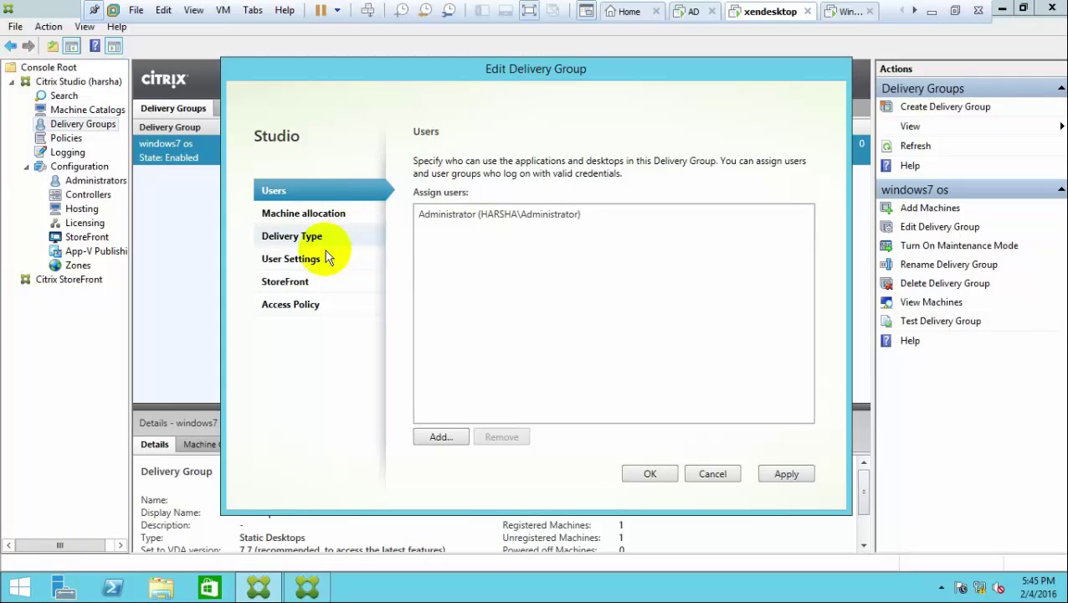
left_click(304, 282)
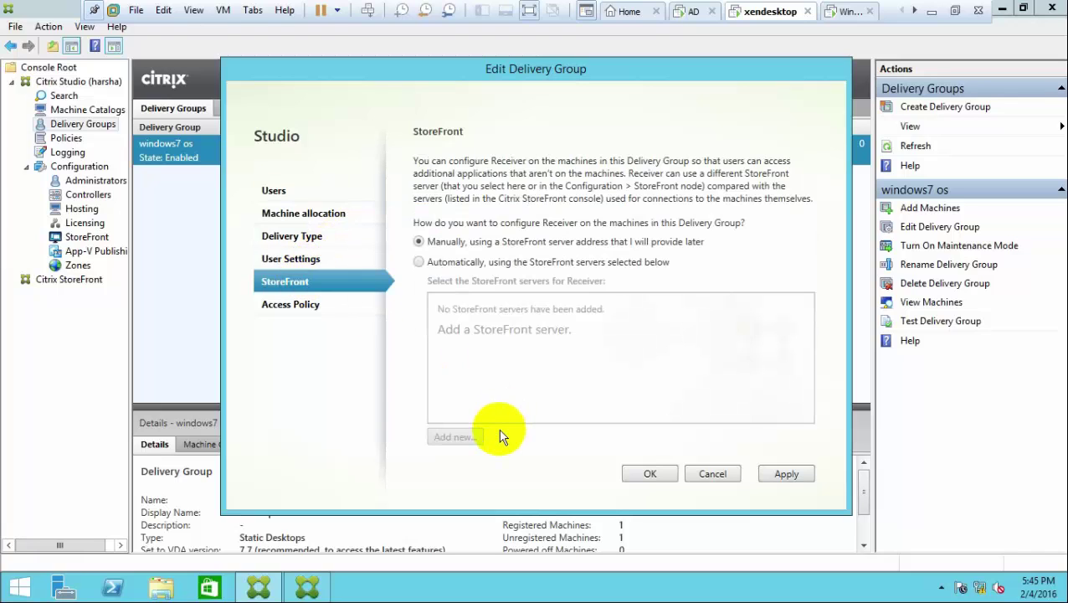
left_click(419, 262)
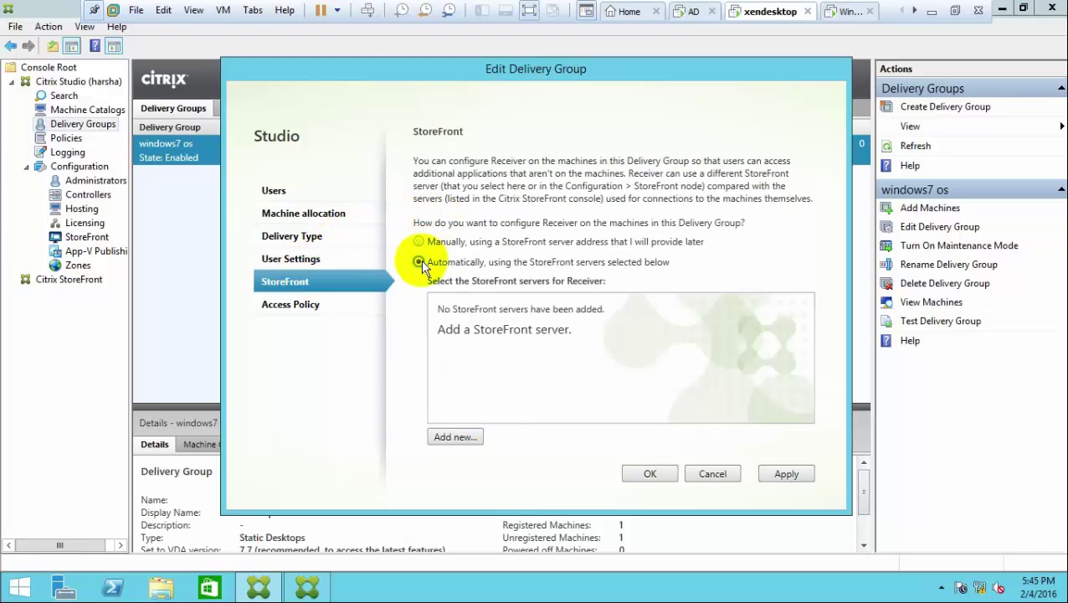
Add a StoreFront server with the pasted StoreWeb URL, name 1 and description 2
left_click(464, 436)
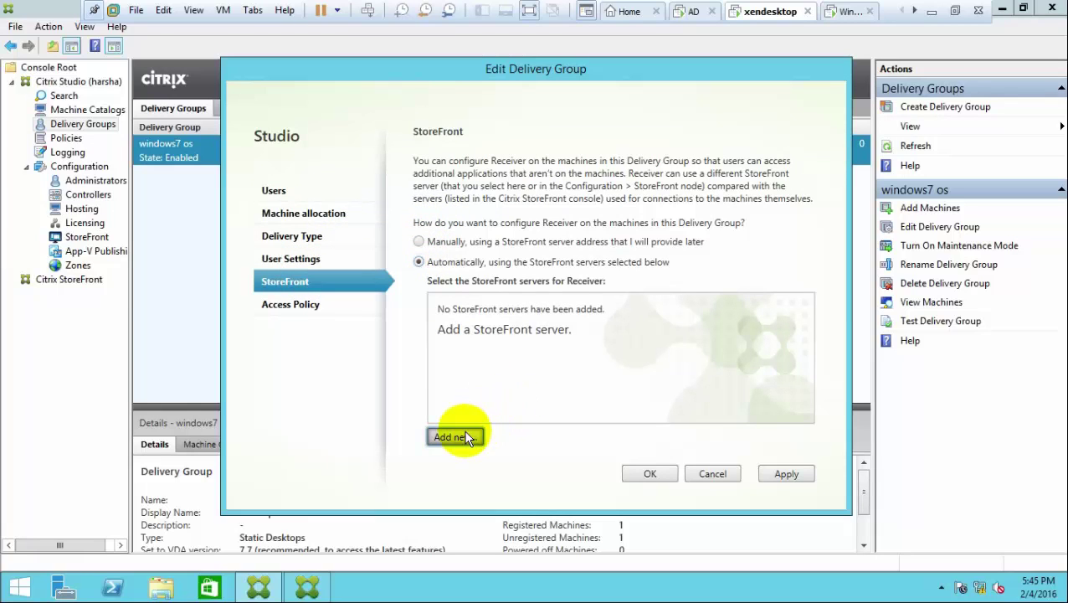
left_click(462, 342)
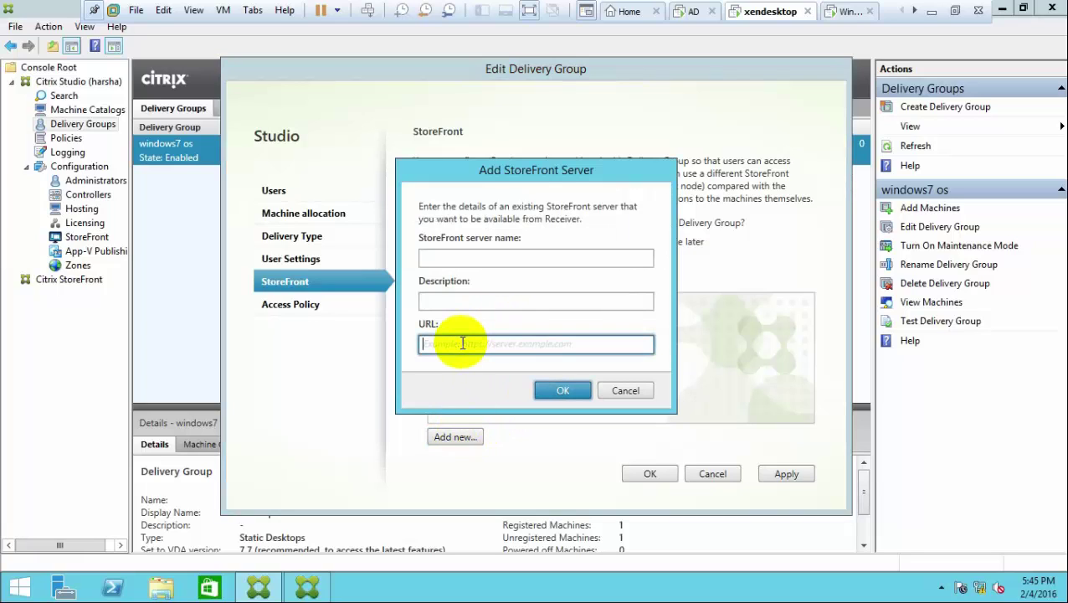
key("ctrl+v")
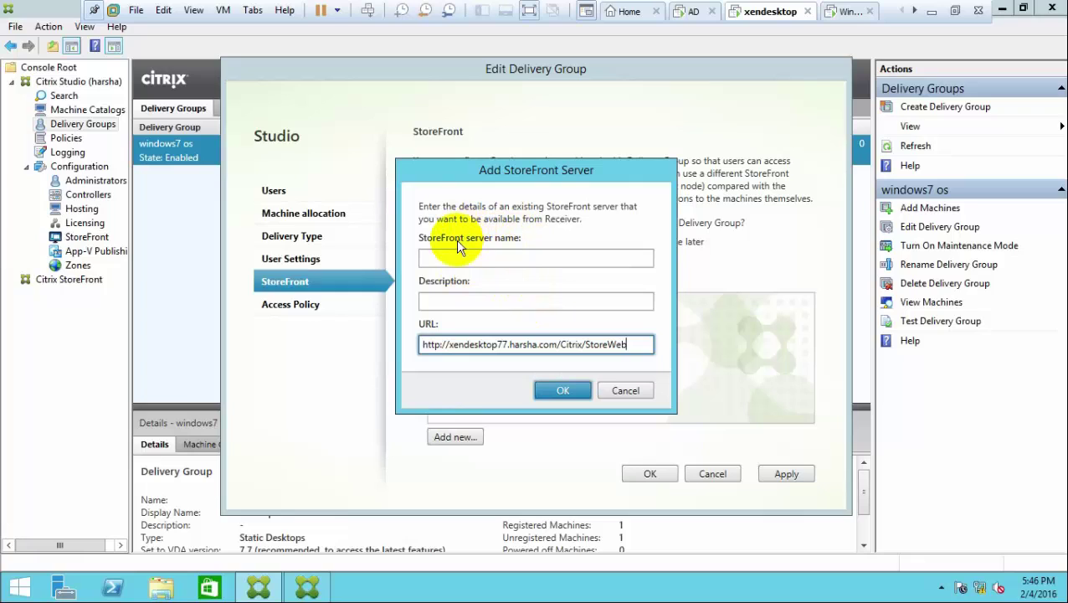
left_click(457, 256)
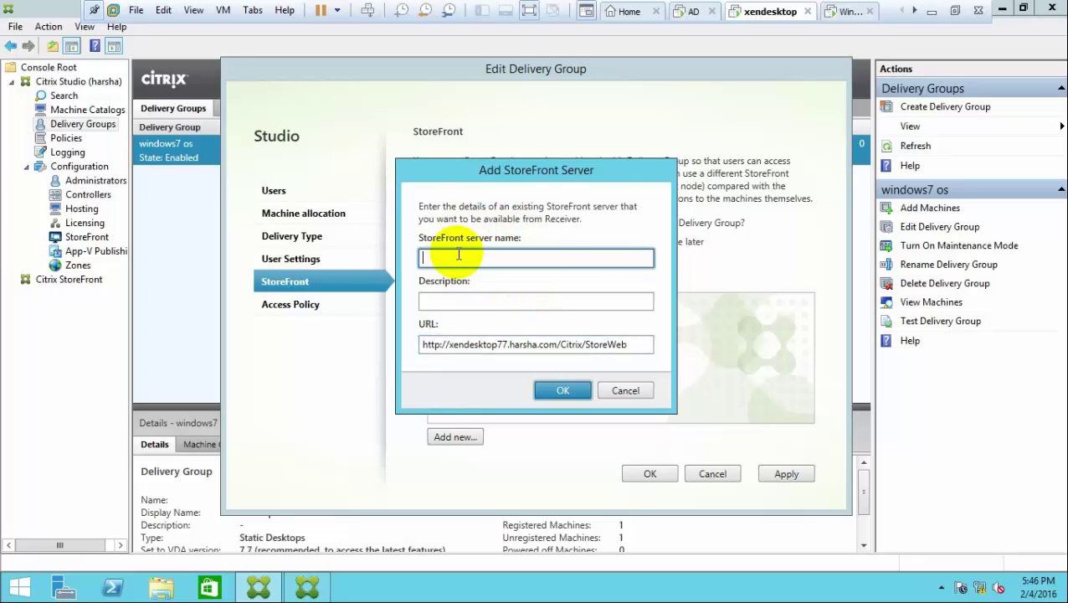
type("1")
key("Tab")
type("3")
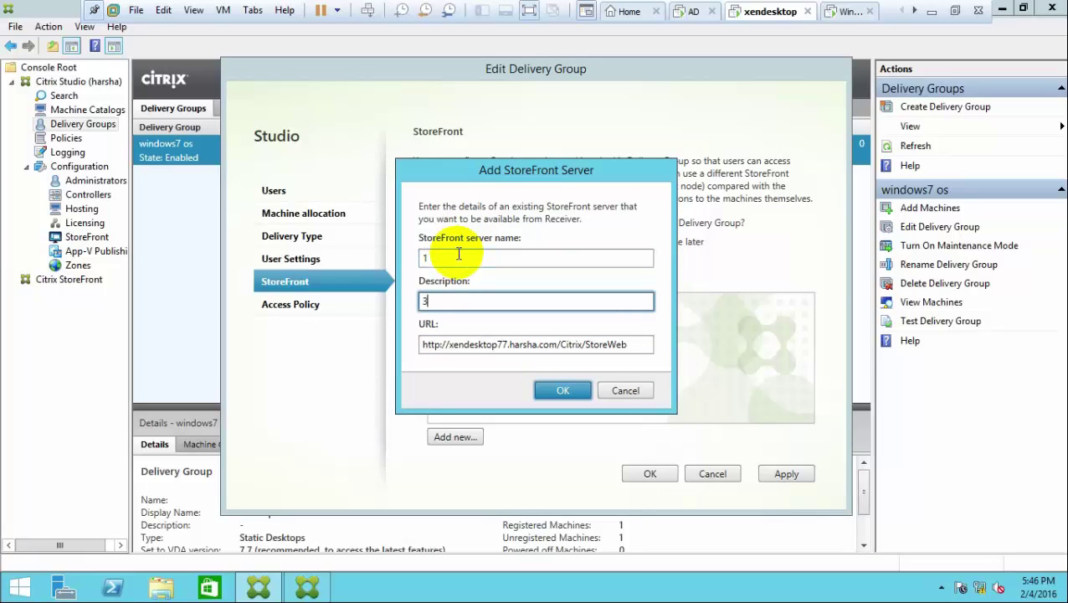
key("BackSpace")
type("2")
left_click(551, 390)
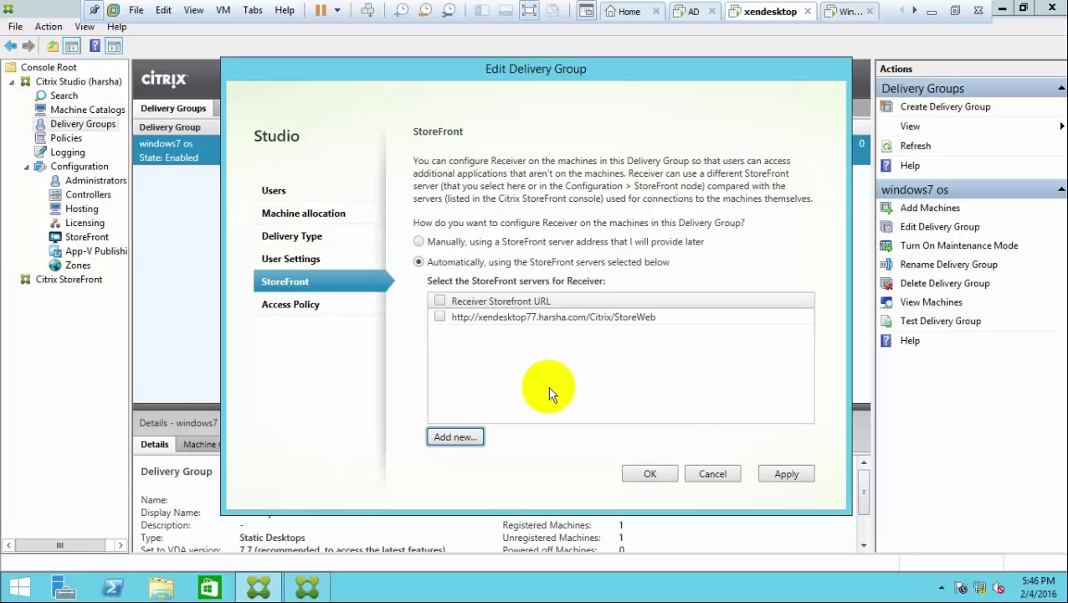
Select the StoreWeb server and apply the delivery group changes
left_click(440, 306)
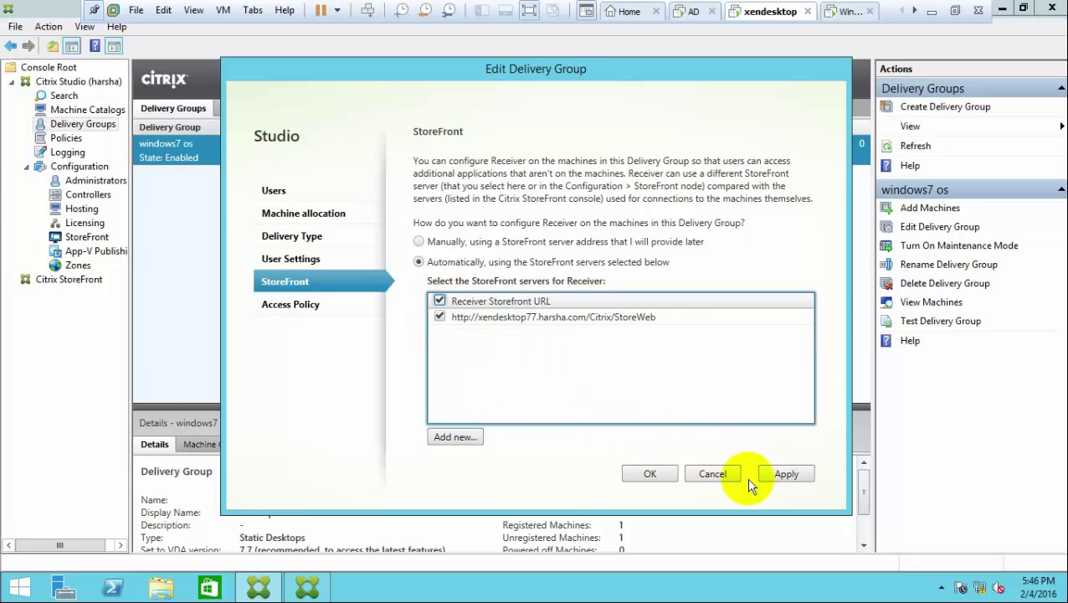
left_click(774, 475)
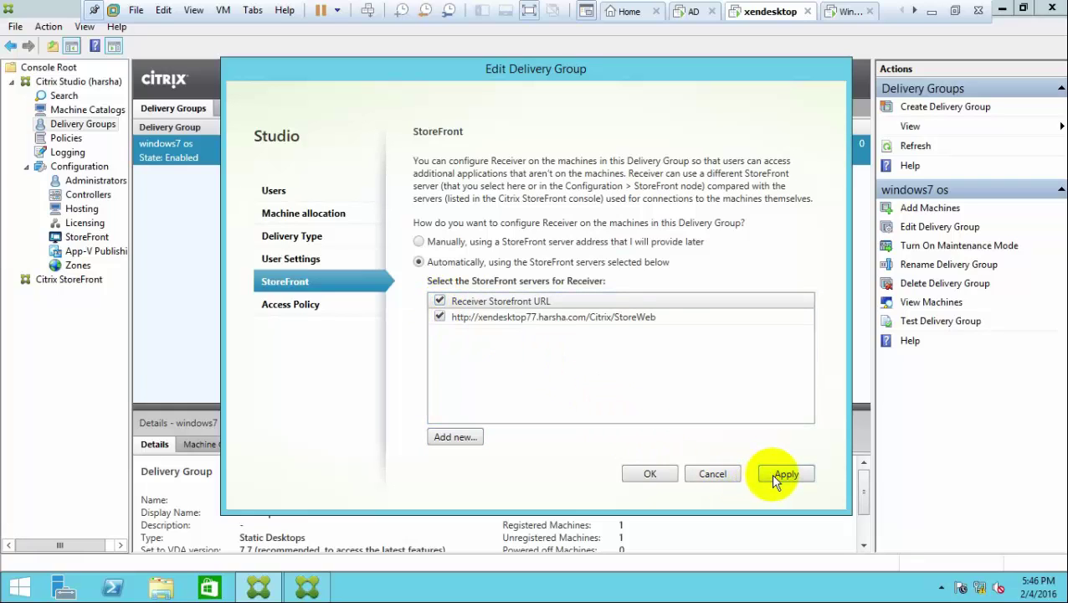
left_click(770, 473)
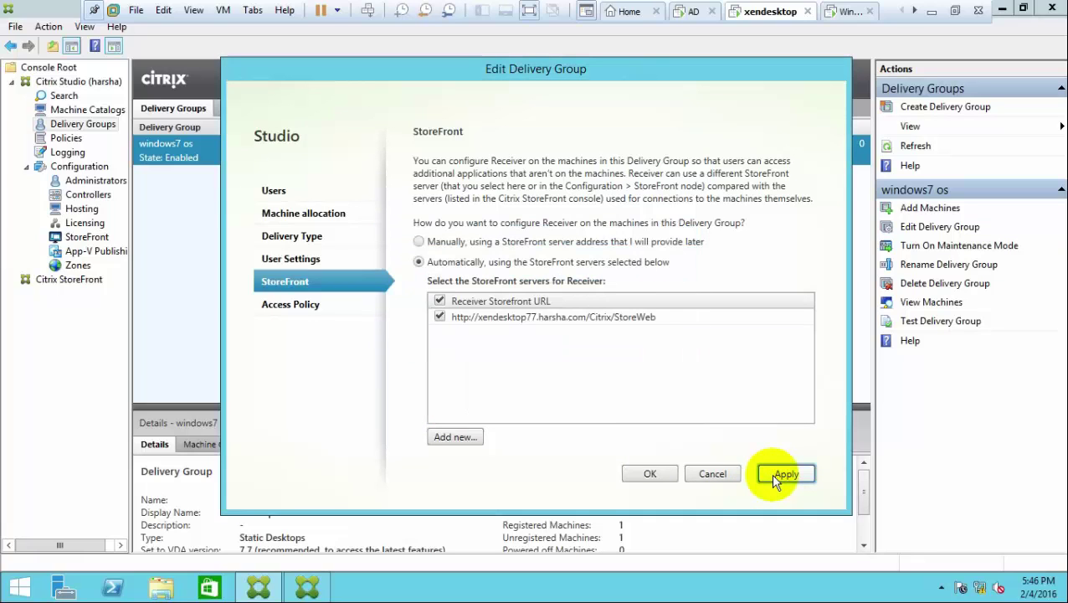
left_click(626, 475)
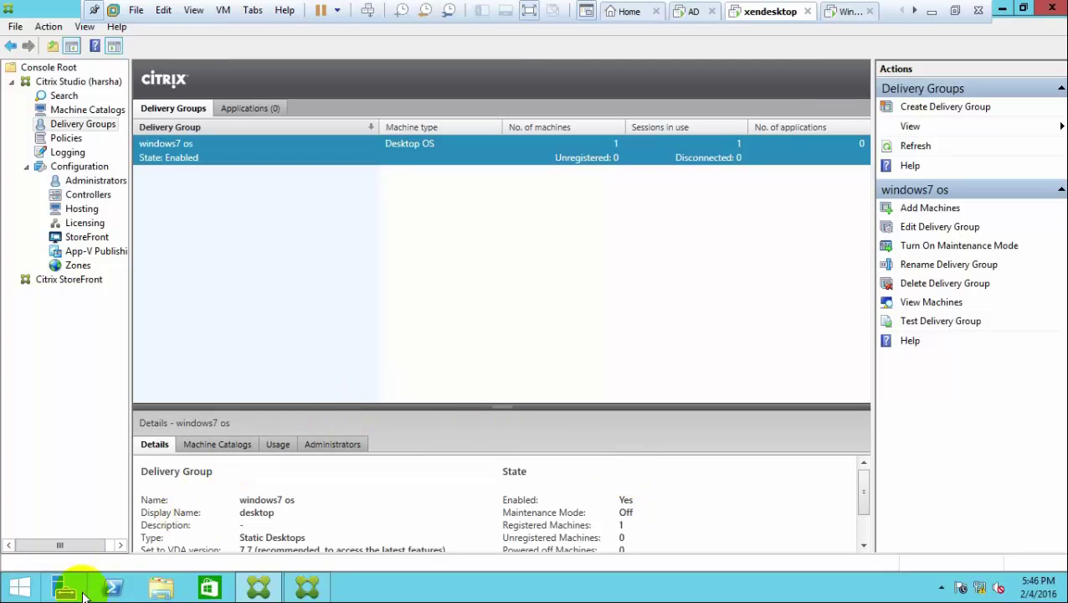
Launch Internet Explorer, declining the recommended security settings
left_click(1002, 10)
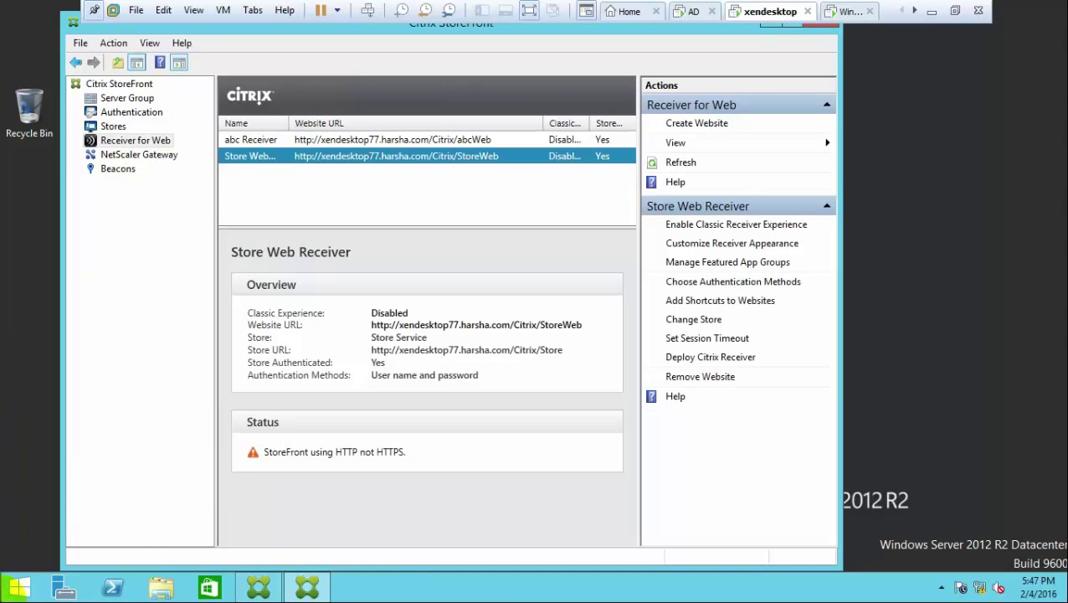
left_click(20, 586)
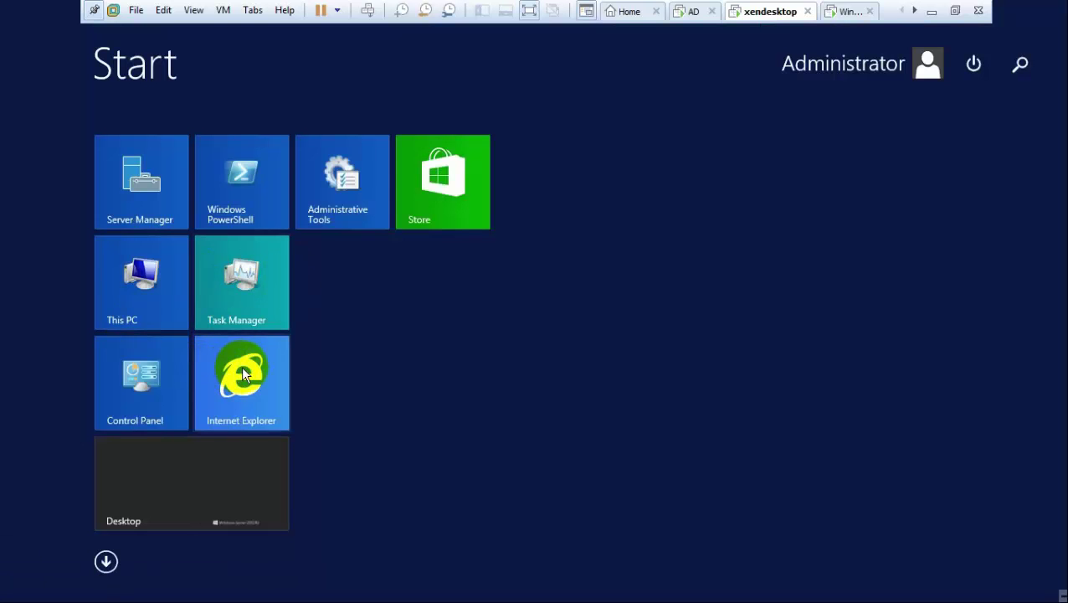
left_click(245, 372)
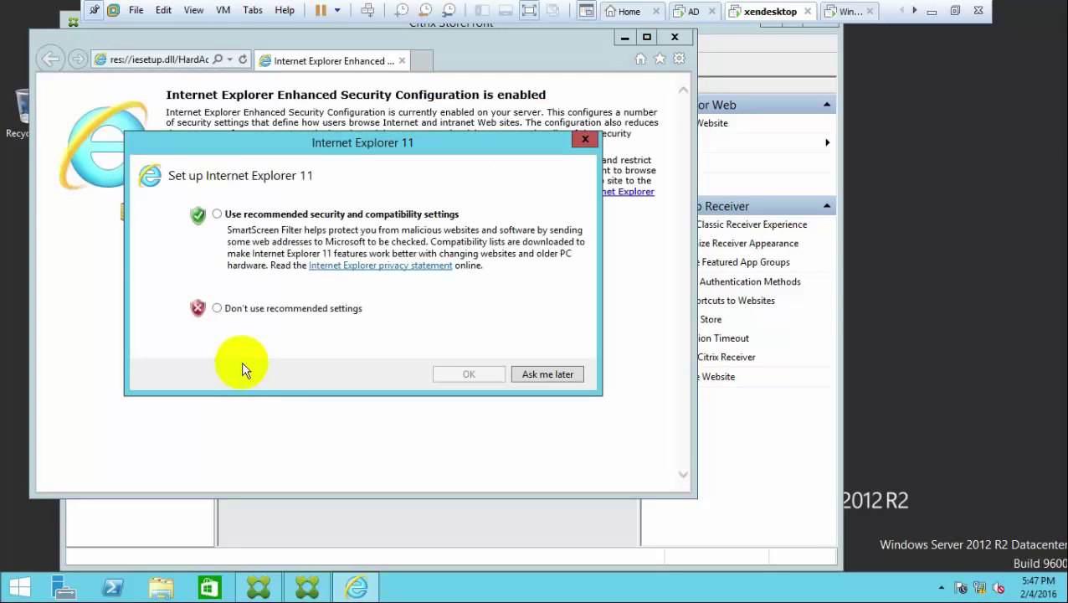
left_click(272, 311)
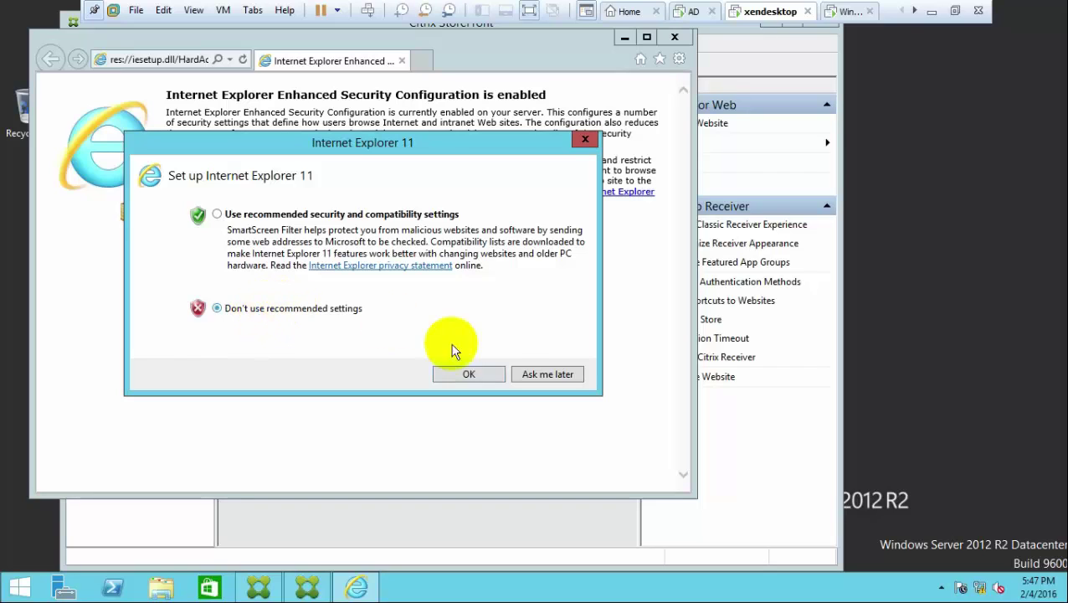
left_click(470, 373)
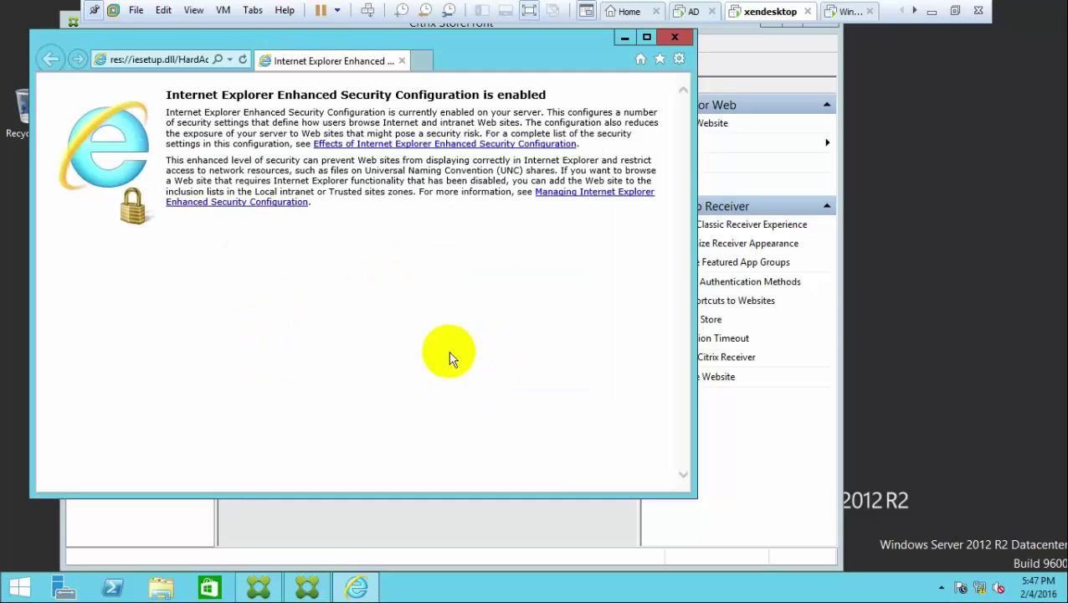
Browse to the pasted StoreWeb URL on xendesktop77.harsha.com
left_click(182, 58)
key("ctrl+v")
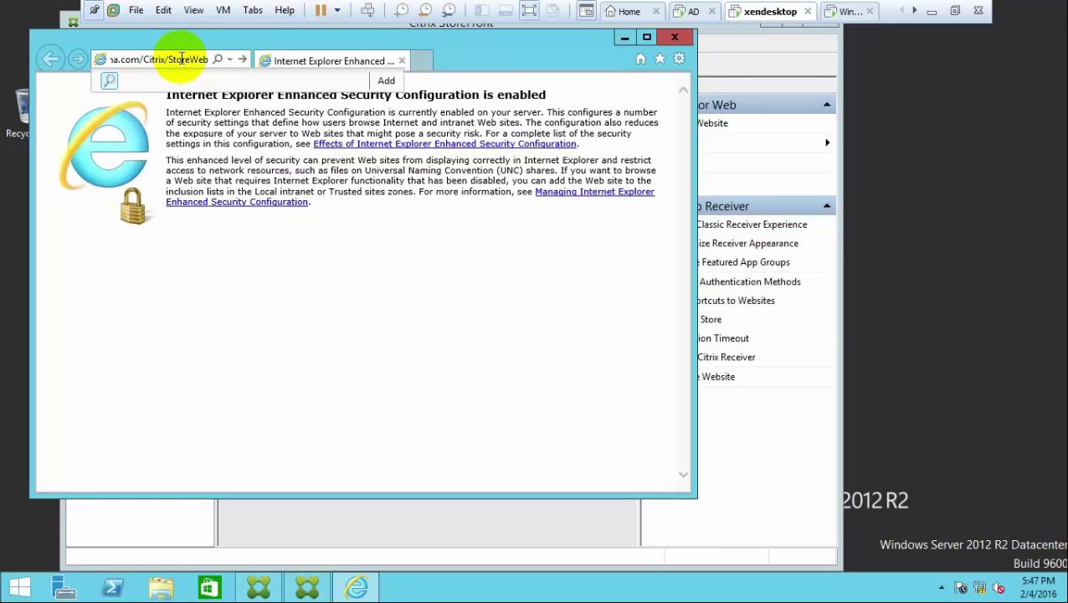
key("Return")
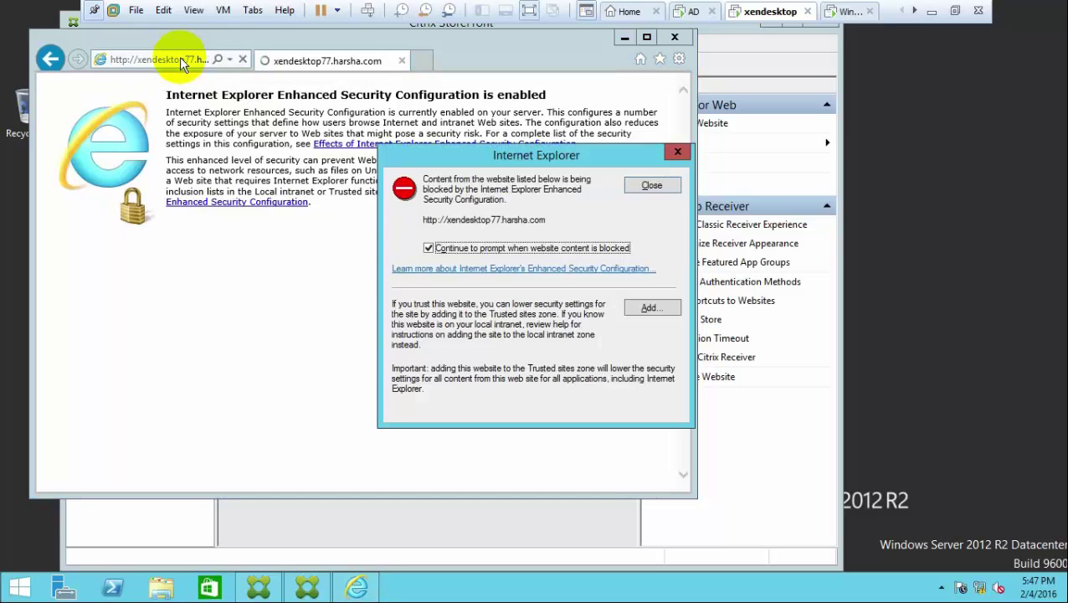
Add xendesktop77.harsha.com to Internet Explorer's trusted sites
left_click(656, 308)
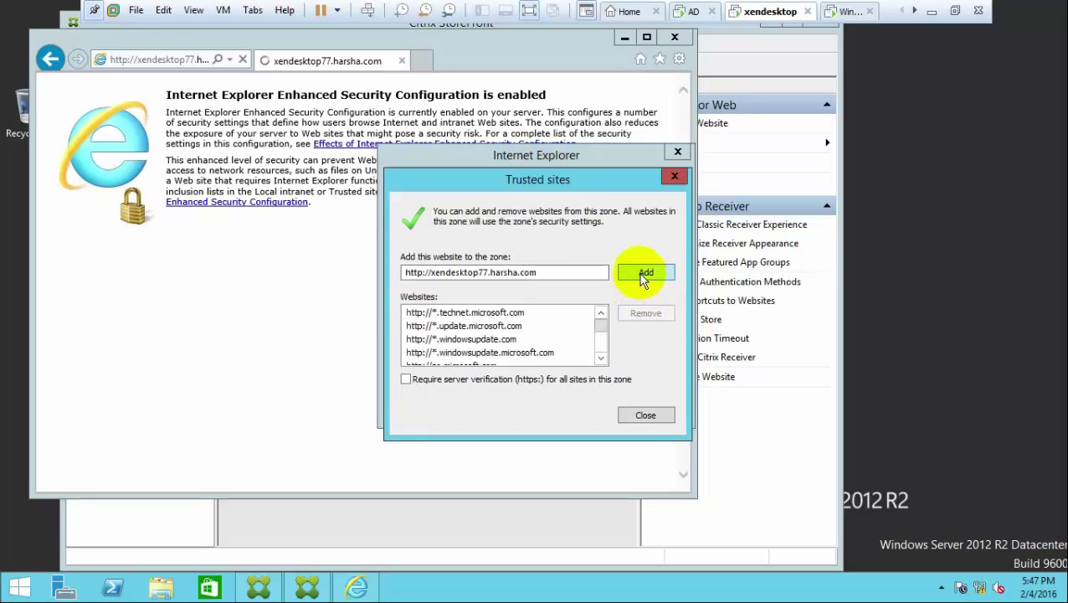
left_click(645, 273)
left_click(645, 414)
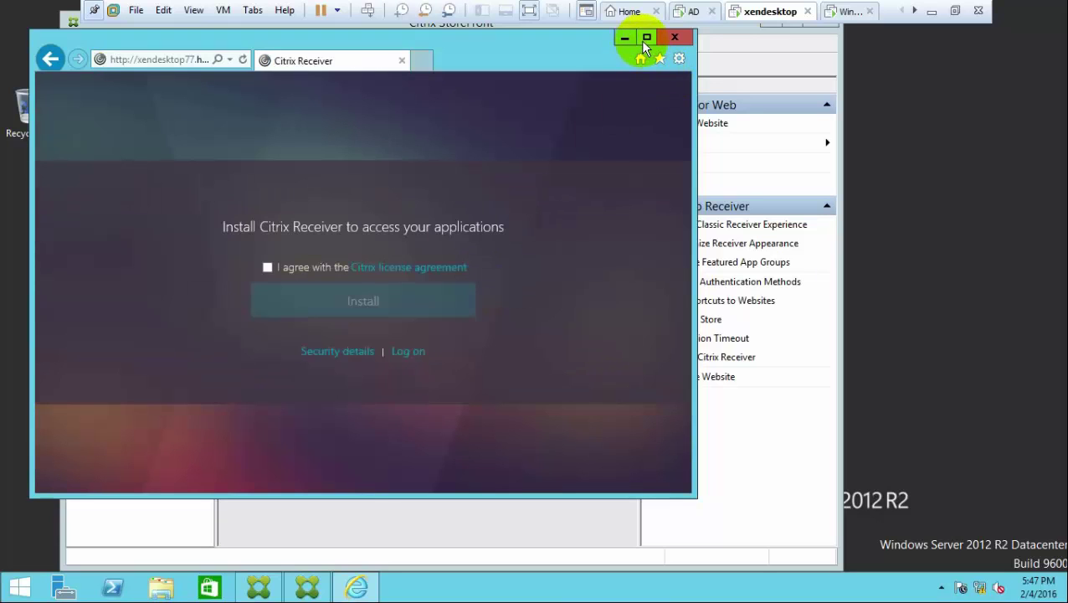
Accept the Citrix license agreement and run the downloaded Receiver installer
left_click(303, 265)
left_click(352, 300)
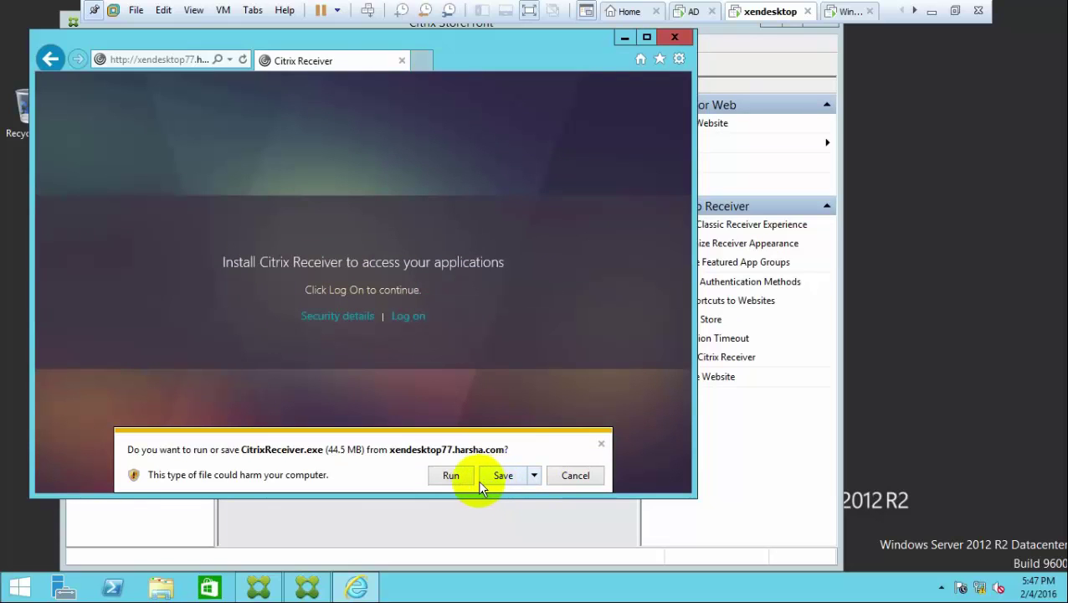
left_click(466, 484)
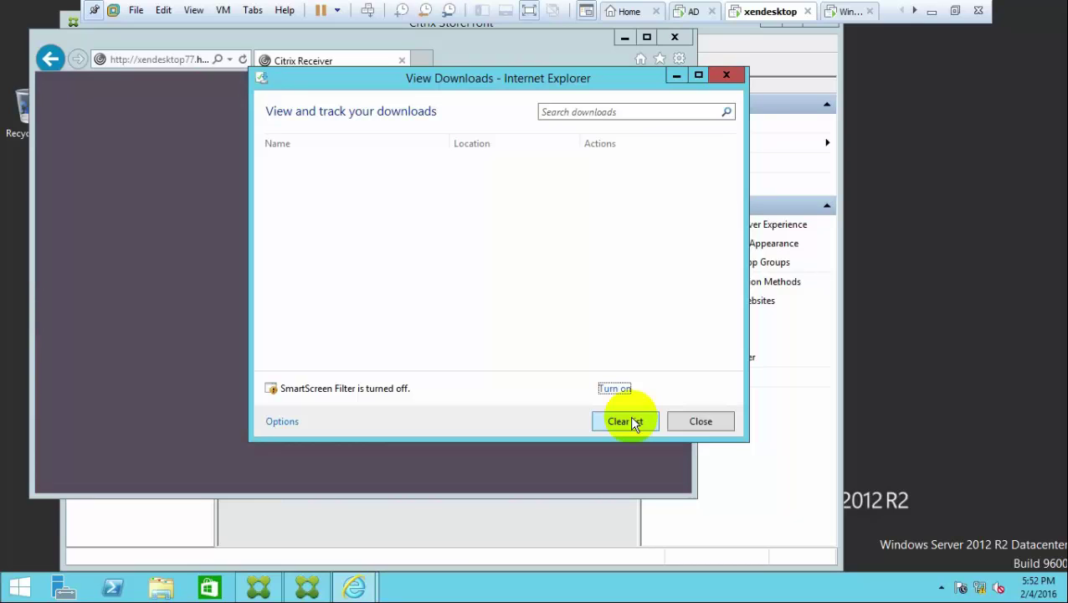
left_click(702, 421)
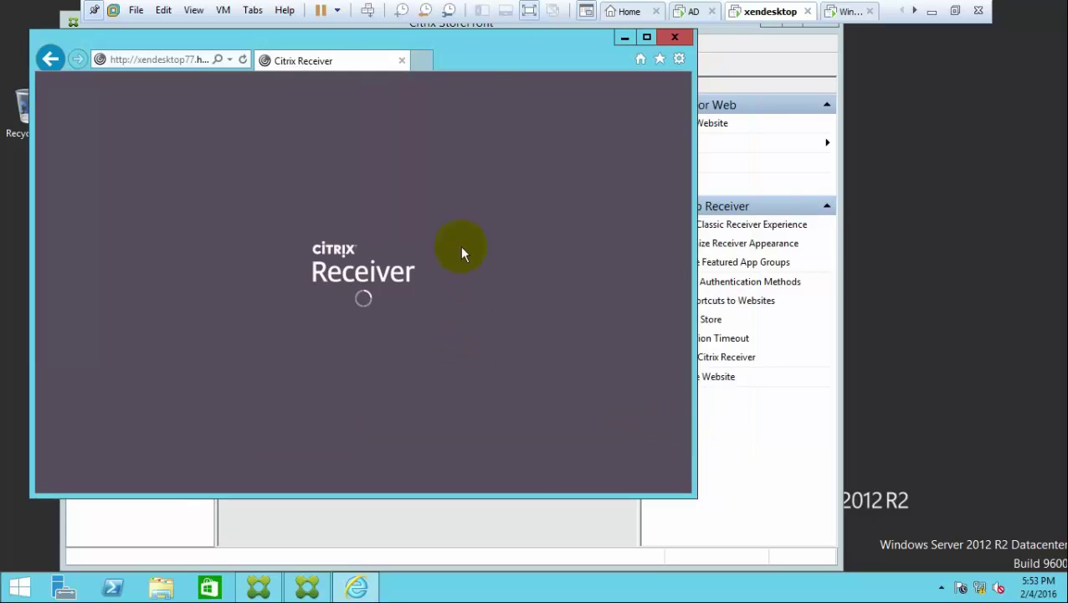
Finish the Receiver install and log on to the store with the administrator's e-mail and password
left_click(152, 58)
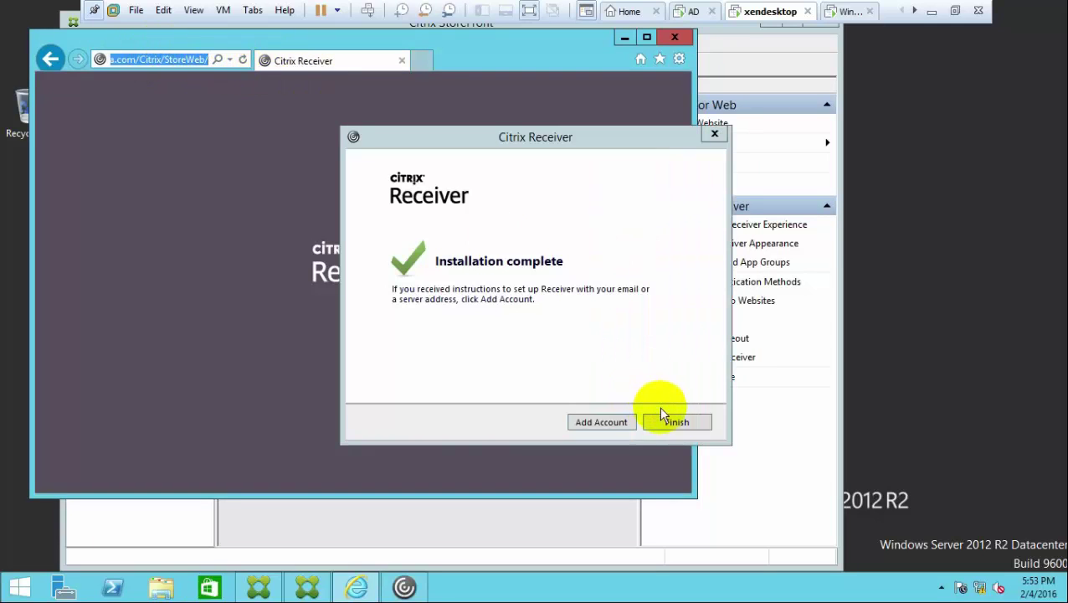
left_click(677, 426)
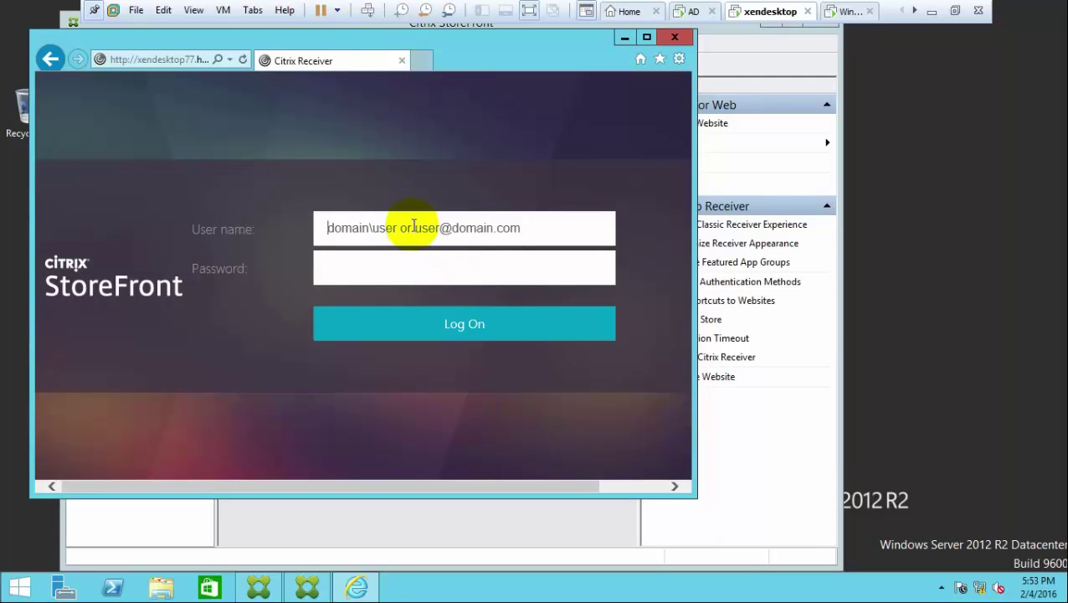
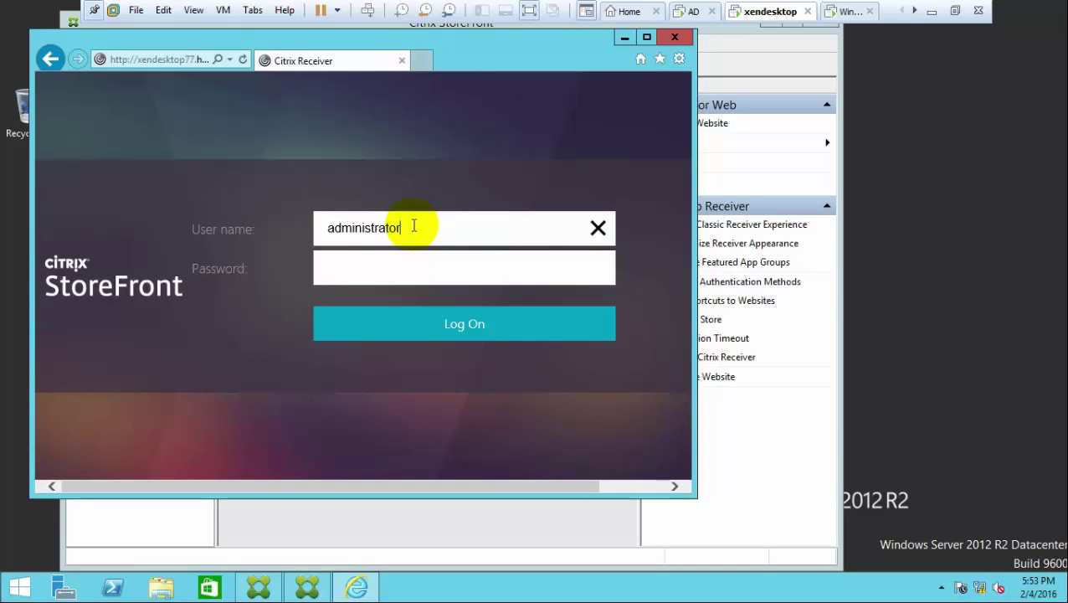
key("Tab")
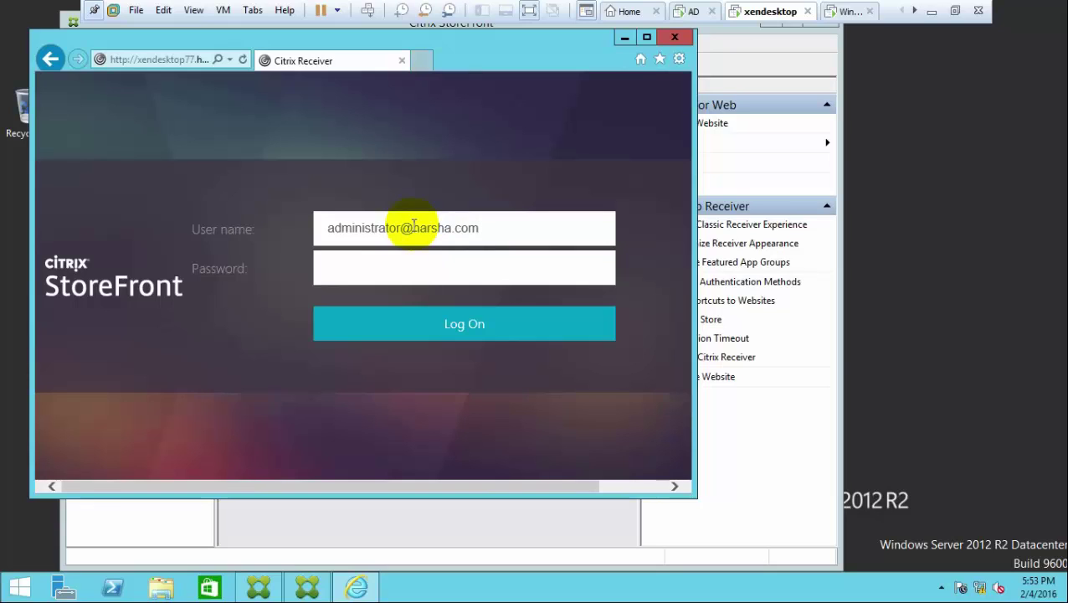
key("Return")
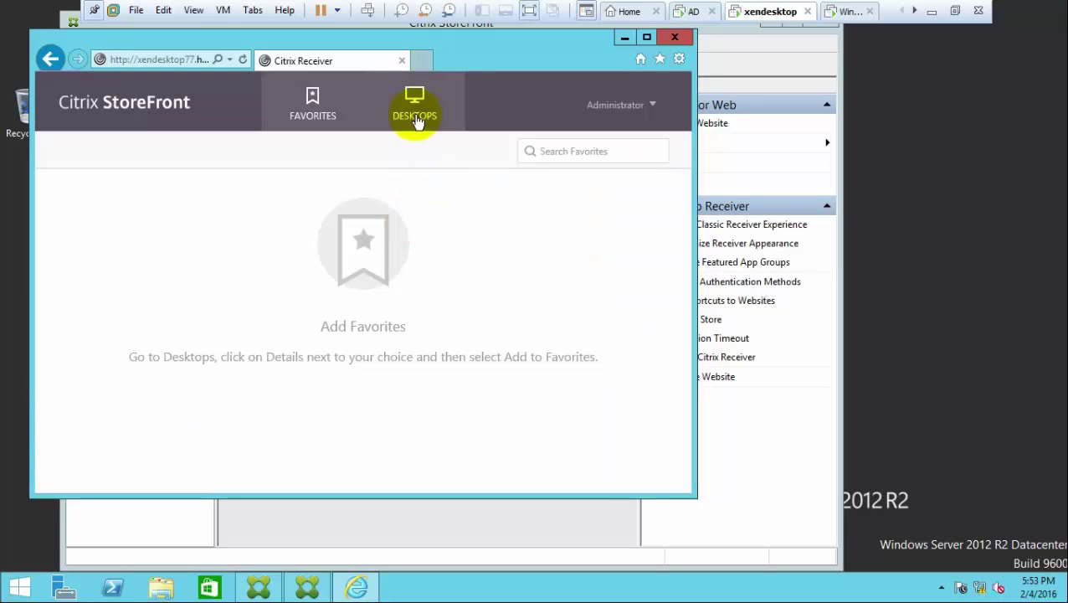
Try launching 'desktop' from the Desktops tab and dismiss the cannot-start error
left_click(414, 115)
left_click(142, 218)
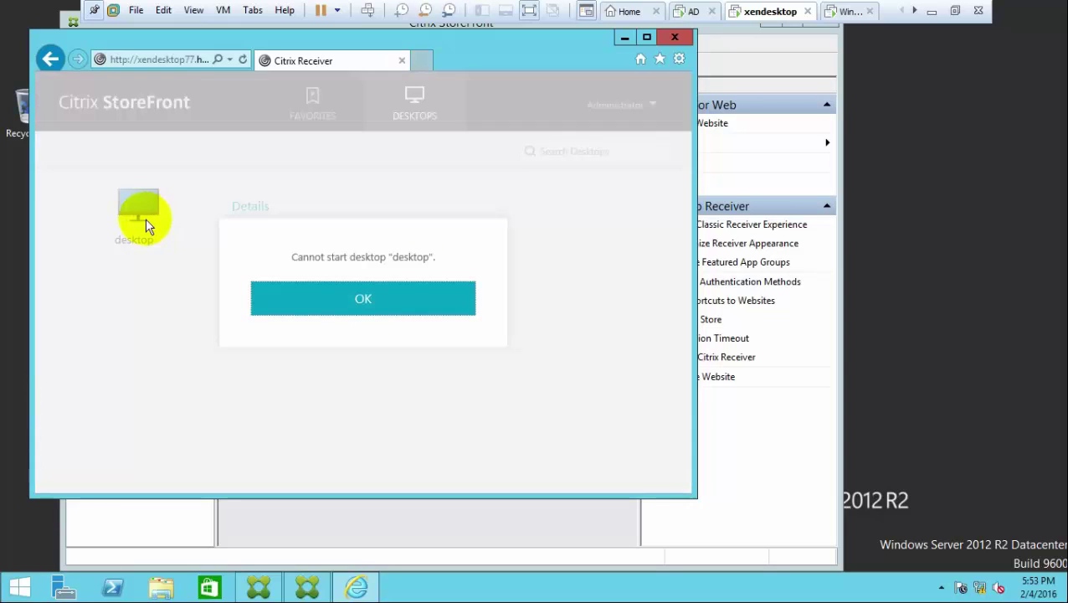
left_click(389, 299)
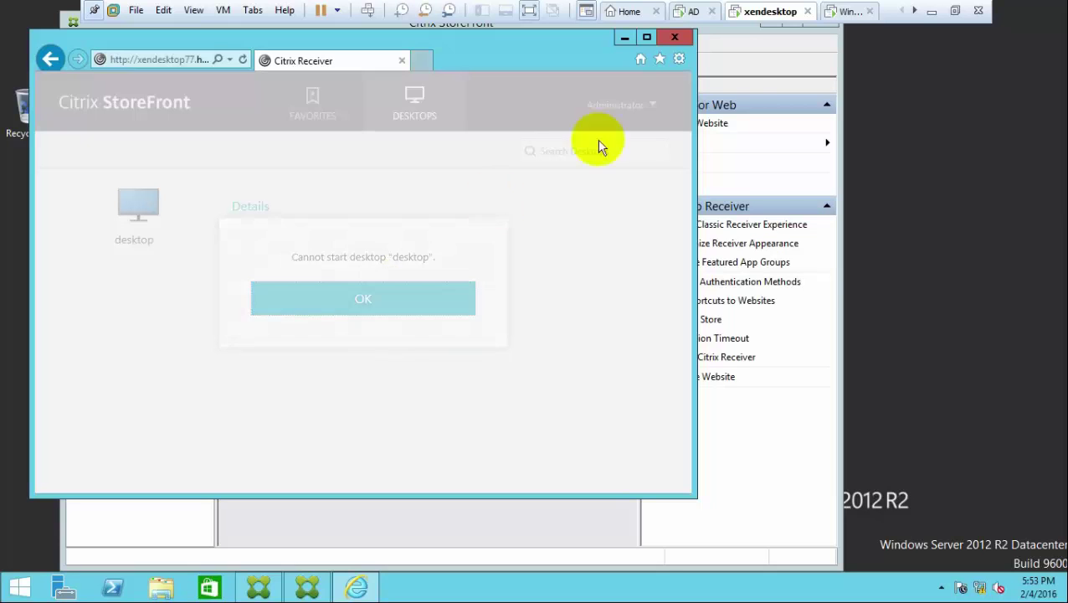
Log off the Windows 7 VM, then return to the xendesktop StoreFront server
left_click(624, 38)
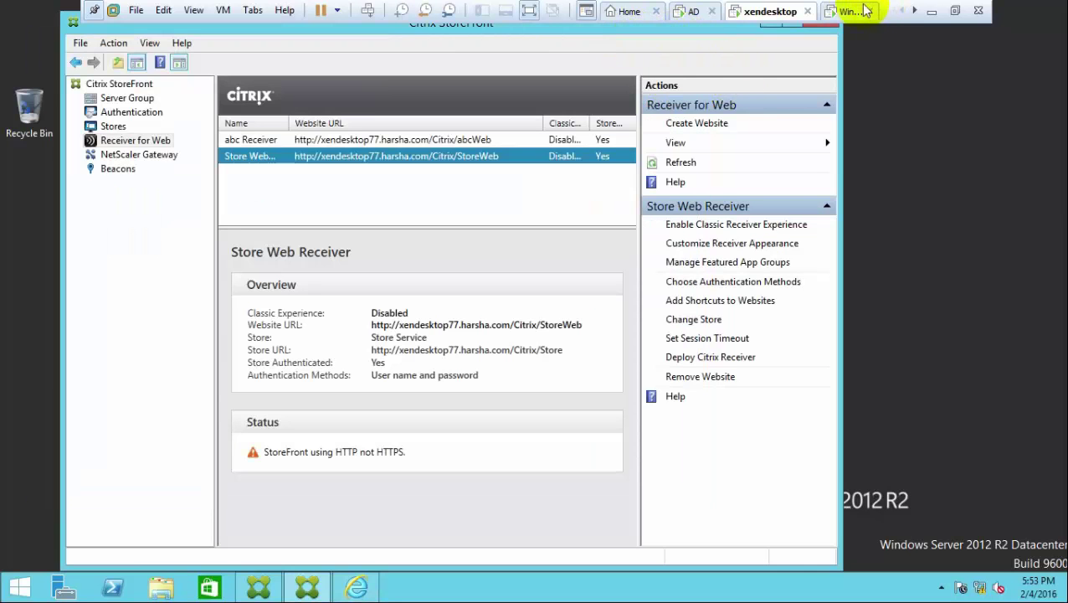
left_click(851, 11)
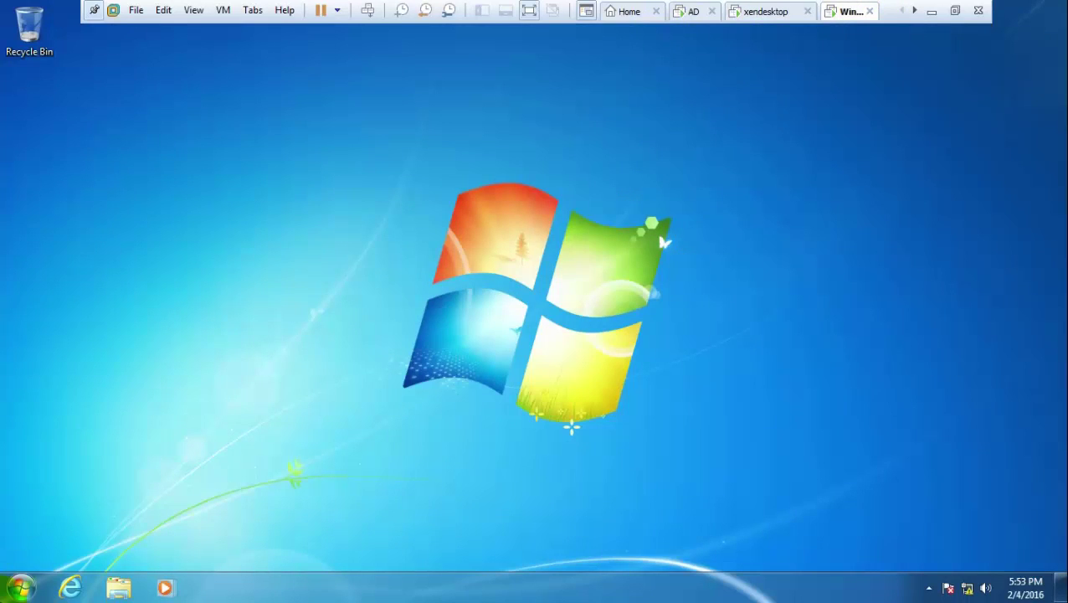
left_click(21, 588)
left_click(276, 547)
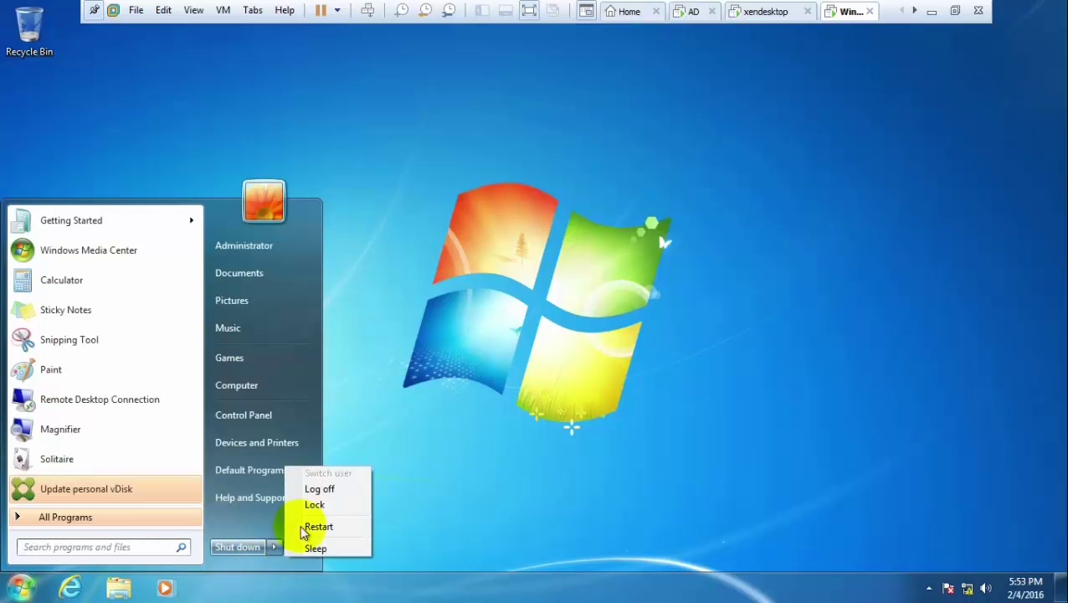
left_click(320, 489)
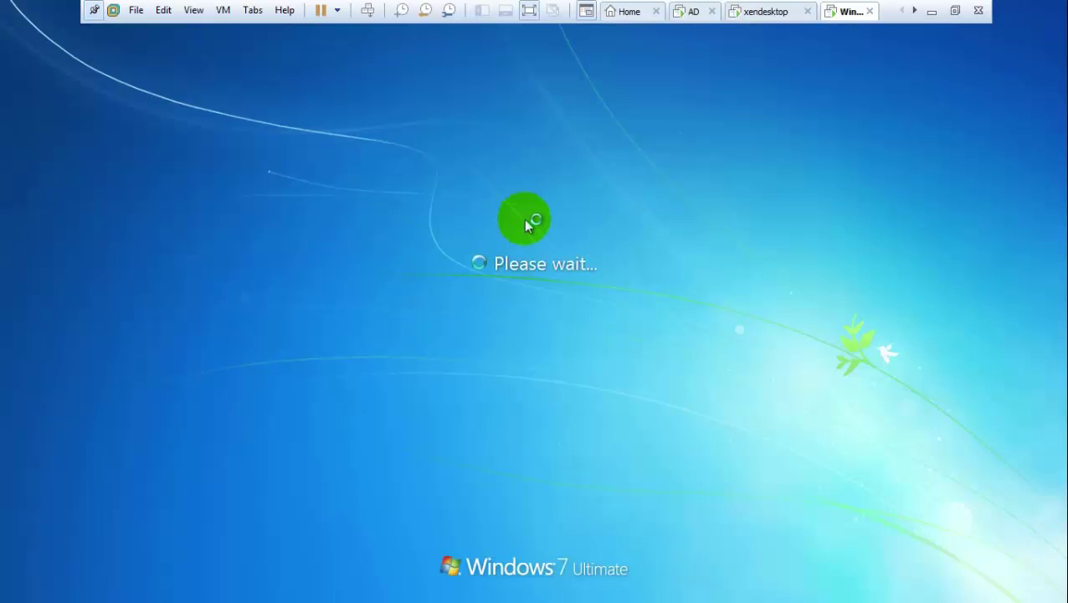
left_click(766, 10)
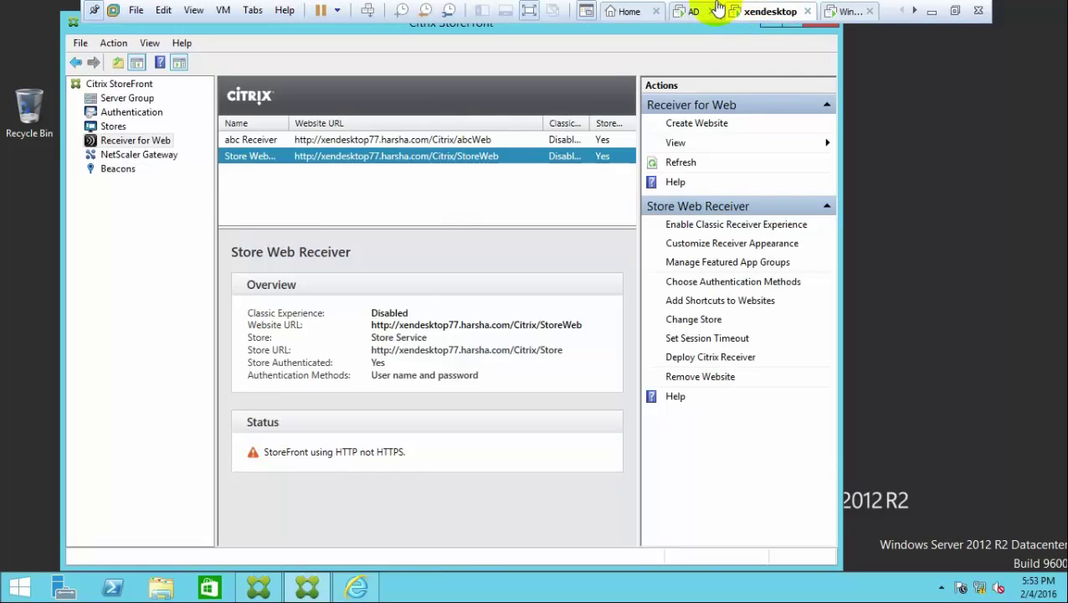
Relaunch 'desktop' from the Desktops page and maximize the Windows 7 session in Desktop Viewer
left_click(358, 589)
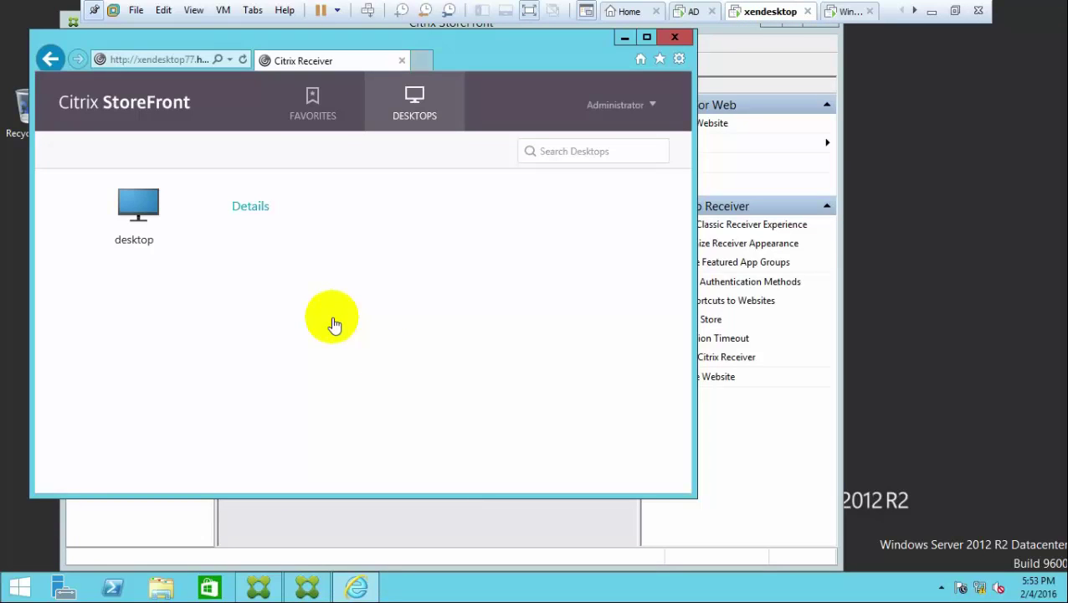
left_click(131, 216)
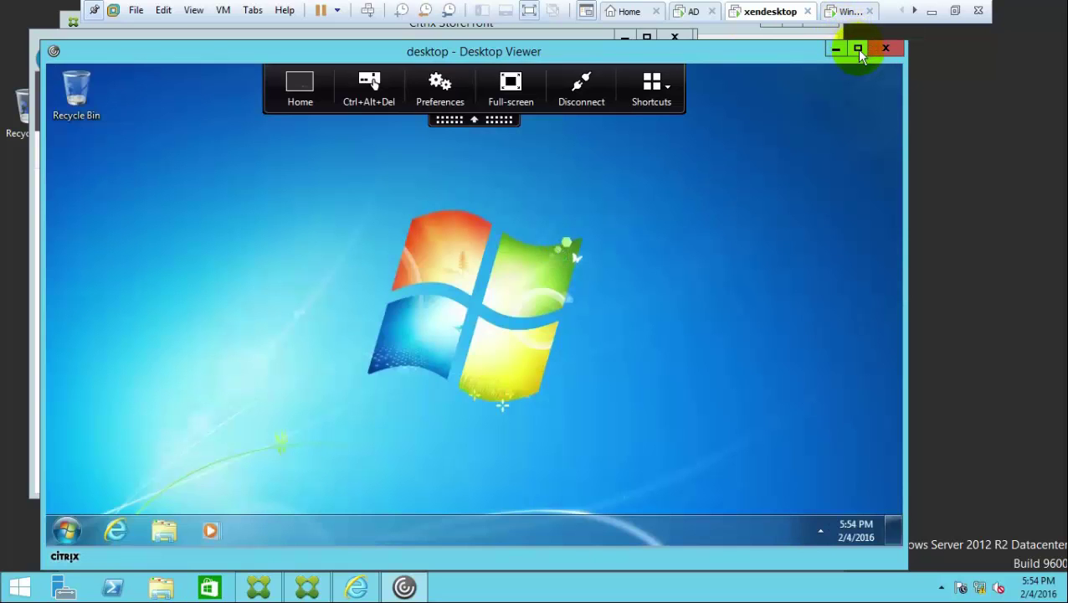
left_click(858, 48)
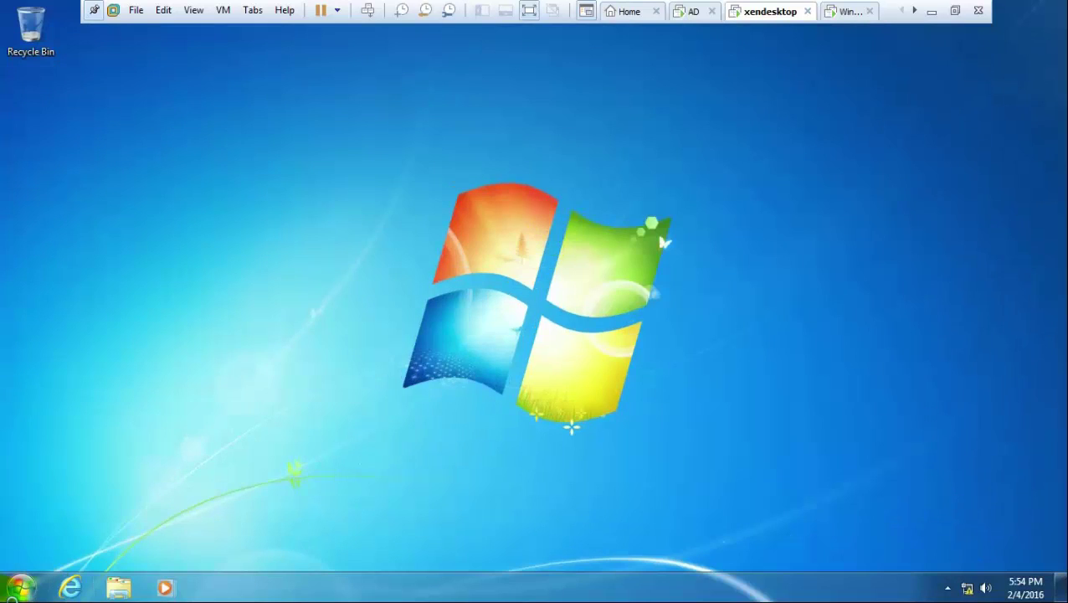
Open the Computer window from the Windows 7 Start menu, then close it
left_click(20, 588)
left_click(286, 365)
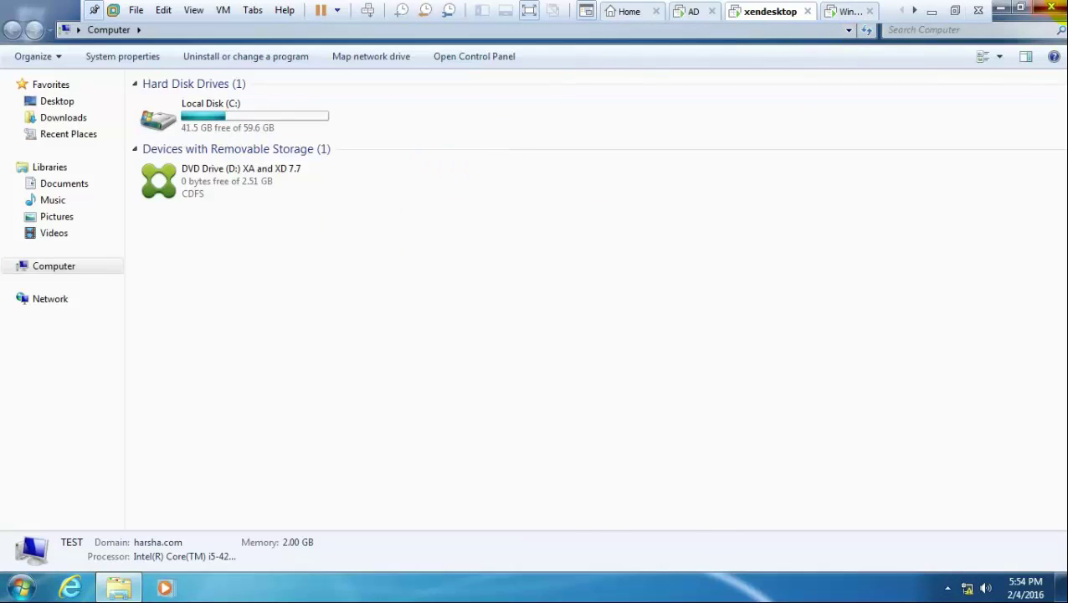
left_click(1051, 6)
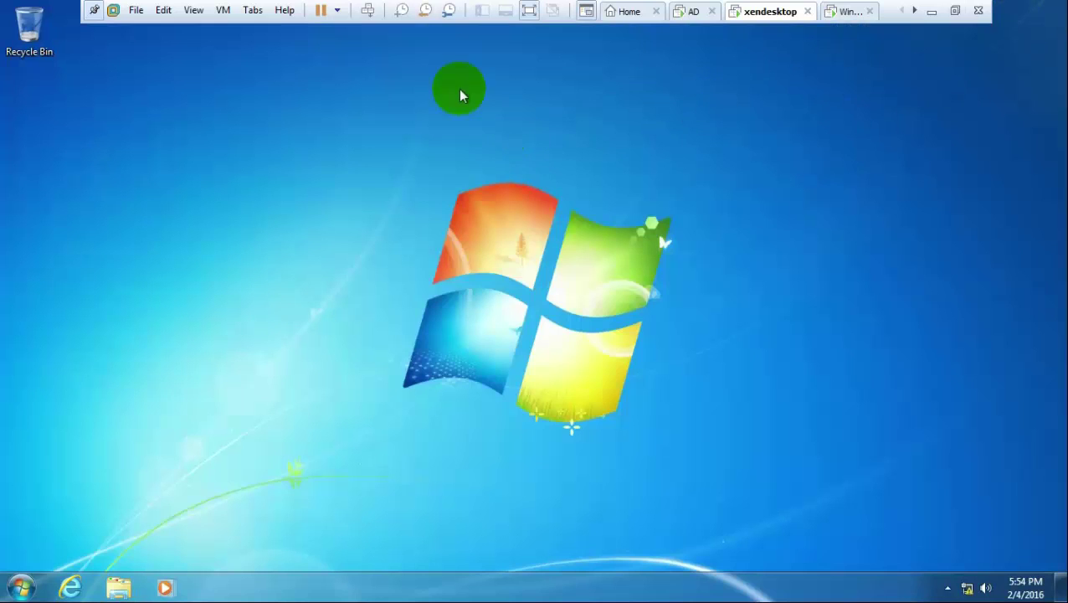
Bring up the Ctrl+Alt+Del security screen from the session toolbar and cancel it
left_click(94, 10)
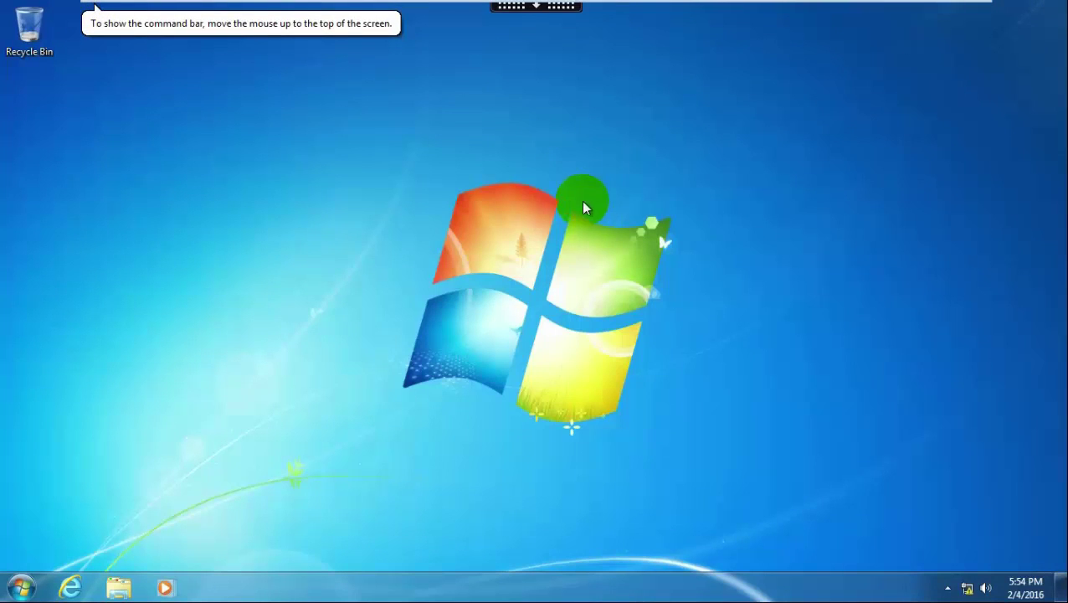
mouse_move(538, 10)
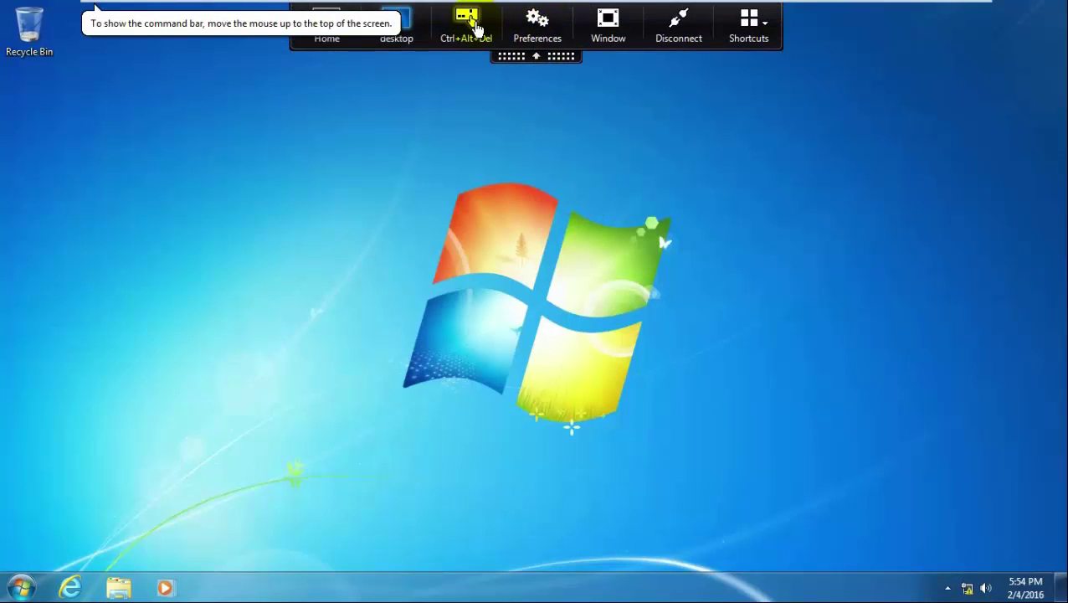
left_click(474, 27)
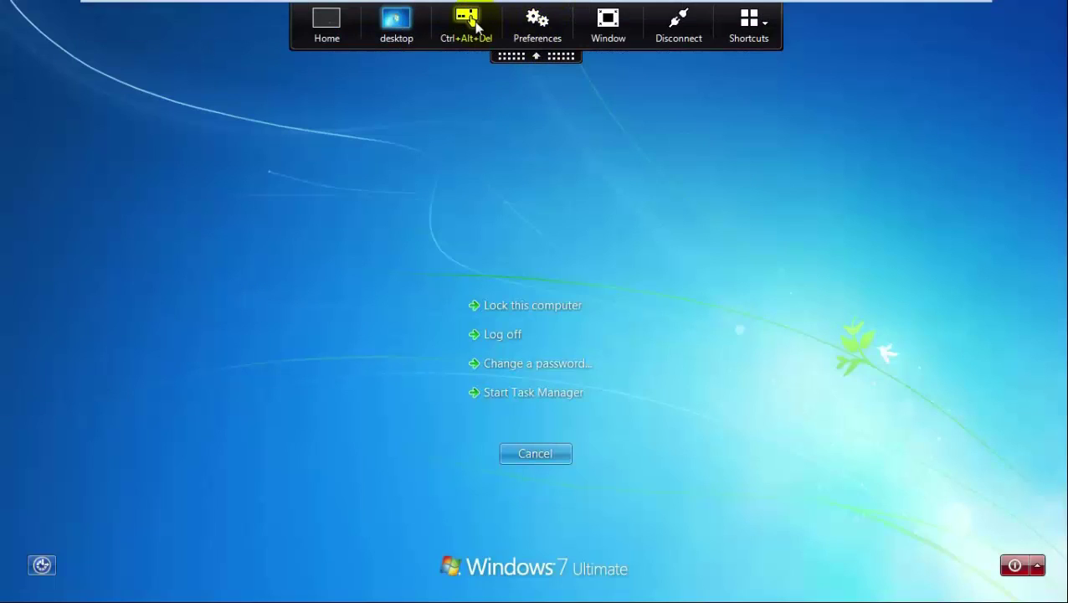
left_click(540, 457)
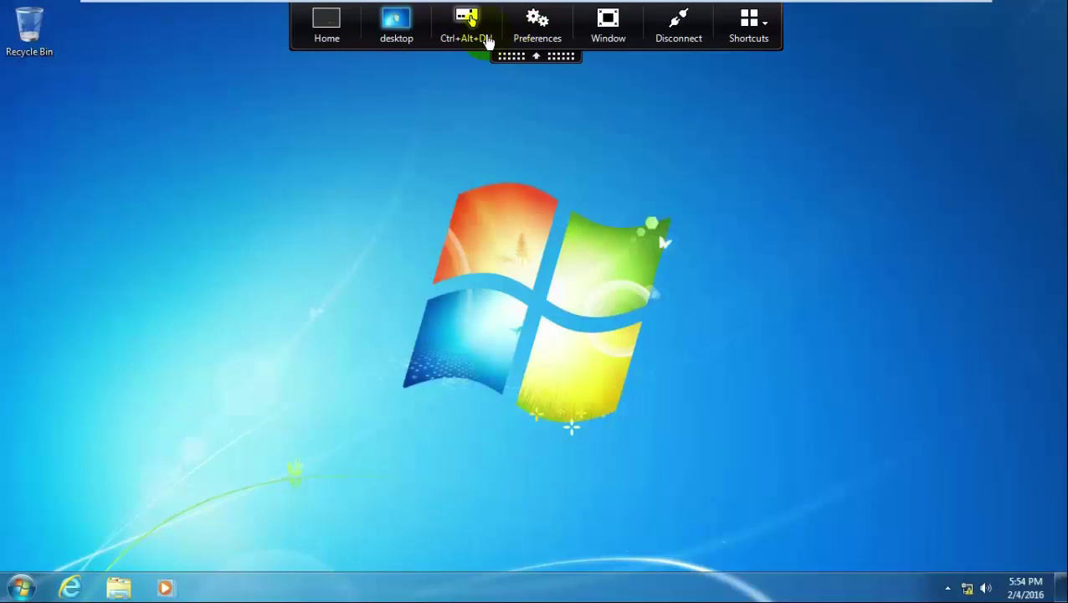
left_click(399, 29)
Collapse and re-expand the session toolbar, then switch the session from full-screen to a window
left_click(533, 63)
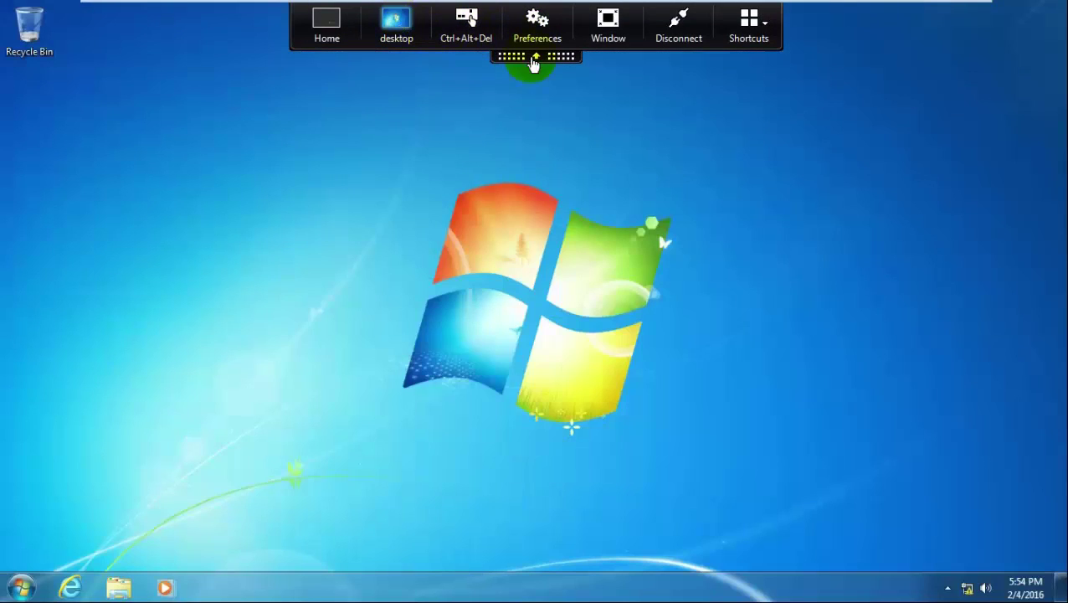
left_click(521, 6)
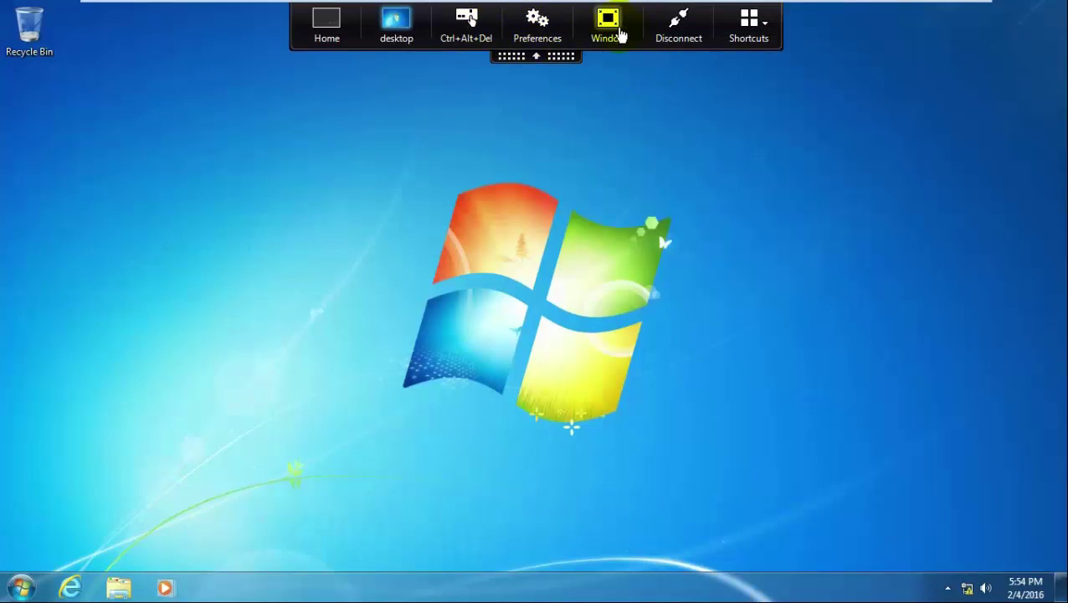
left_click(610, 34)
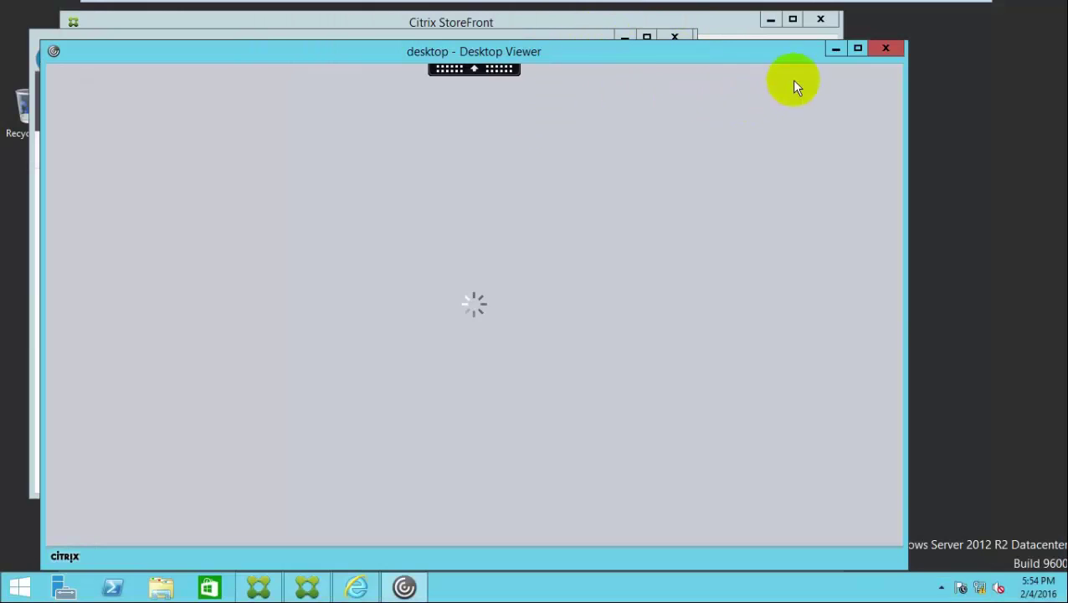
Disconnect the virtual desktop session, confirming with OK, and close Desktop Viewer
left_click(884, 50)
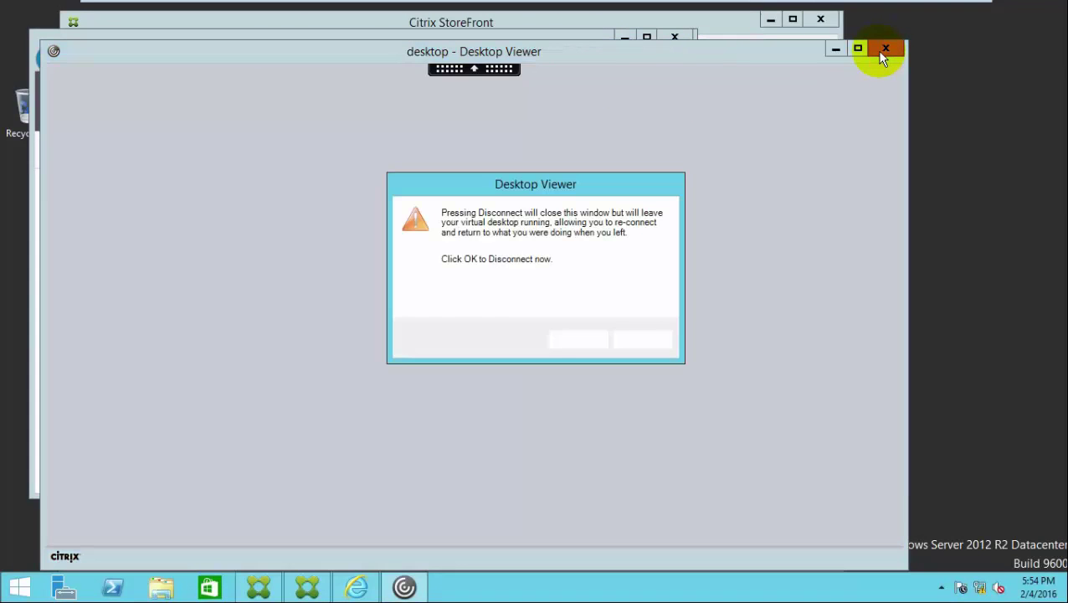
left_click(574, 342)
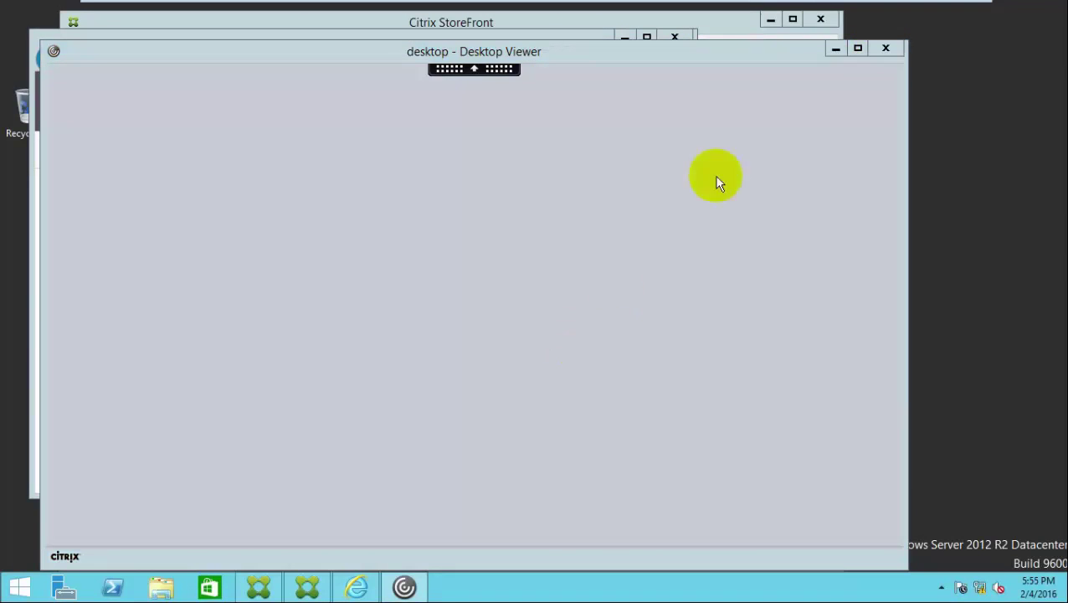
left_click(885, 47)
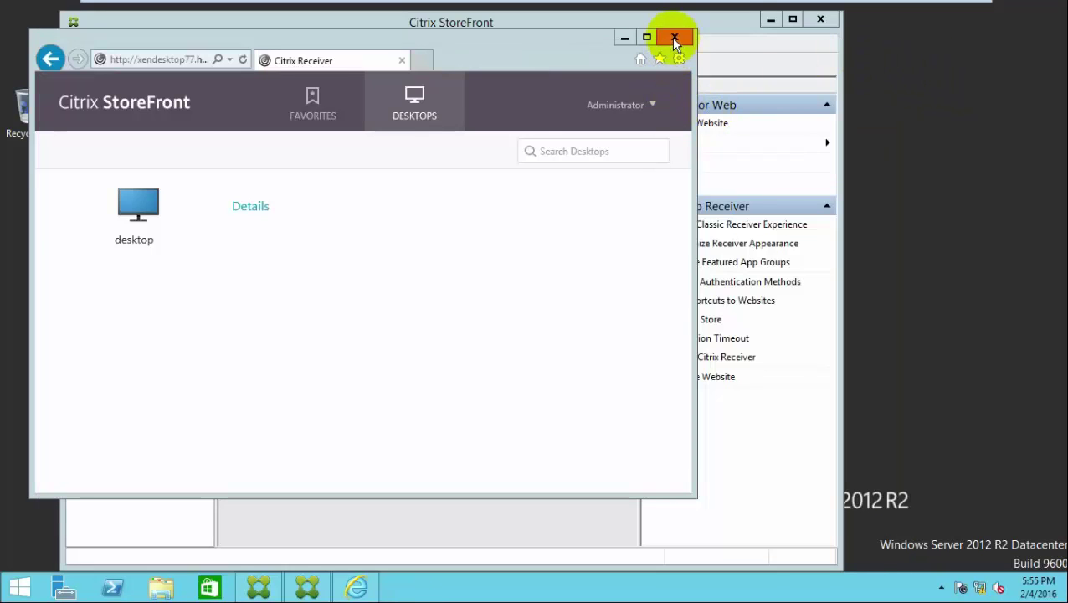
Close the Receiver browser, minimize StoreFront and the VM, and show the 'Thanks For watching' slide
left_click(675, 41)
left_click(770, 19)
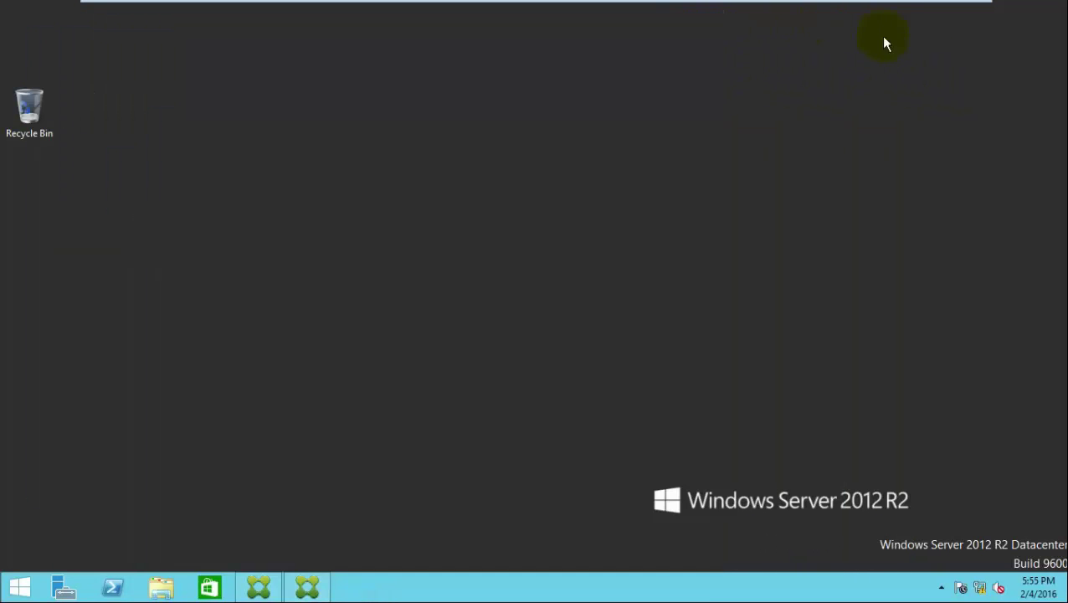
mouse_move(842, 4)
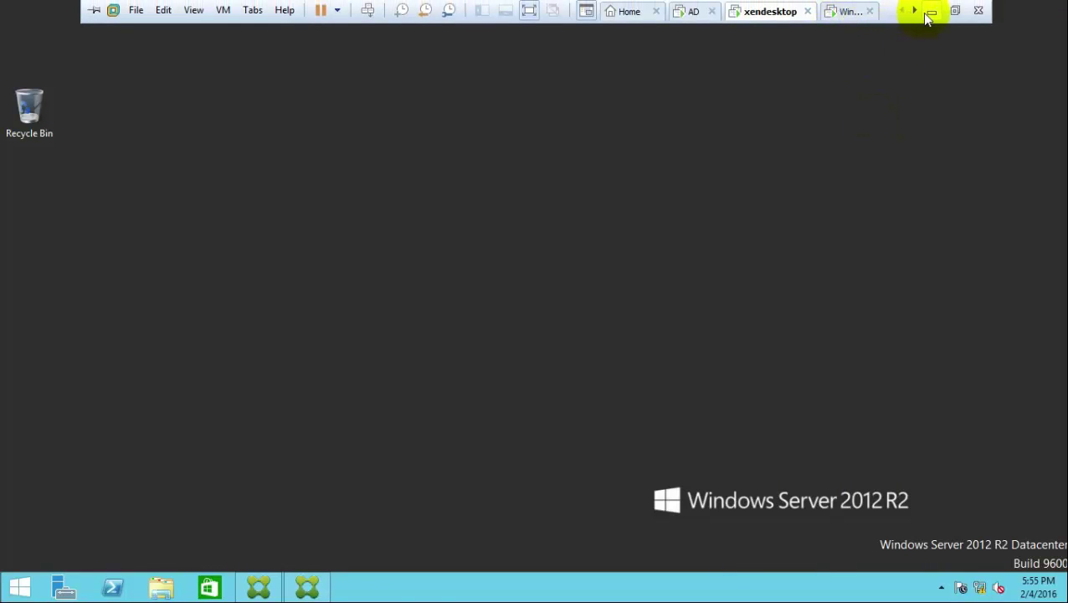
left_click(925, 13)
key("Page_Down")
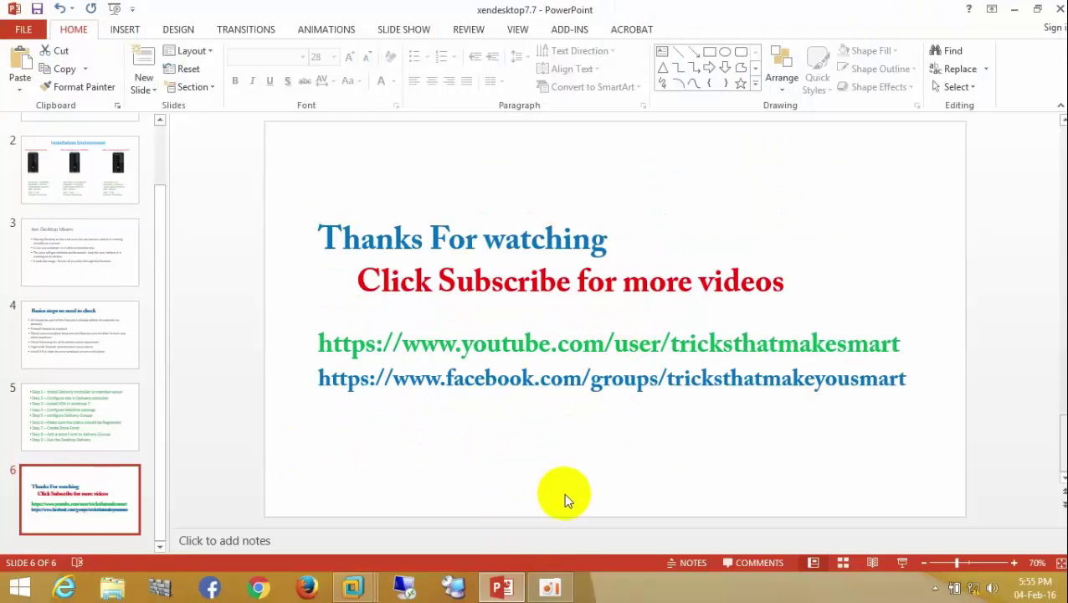